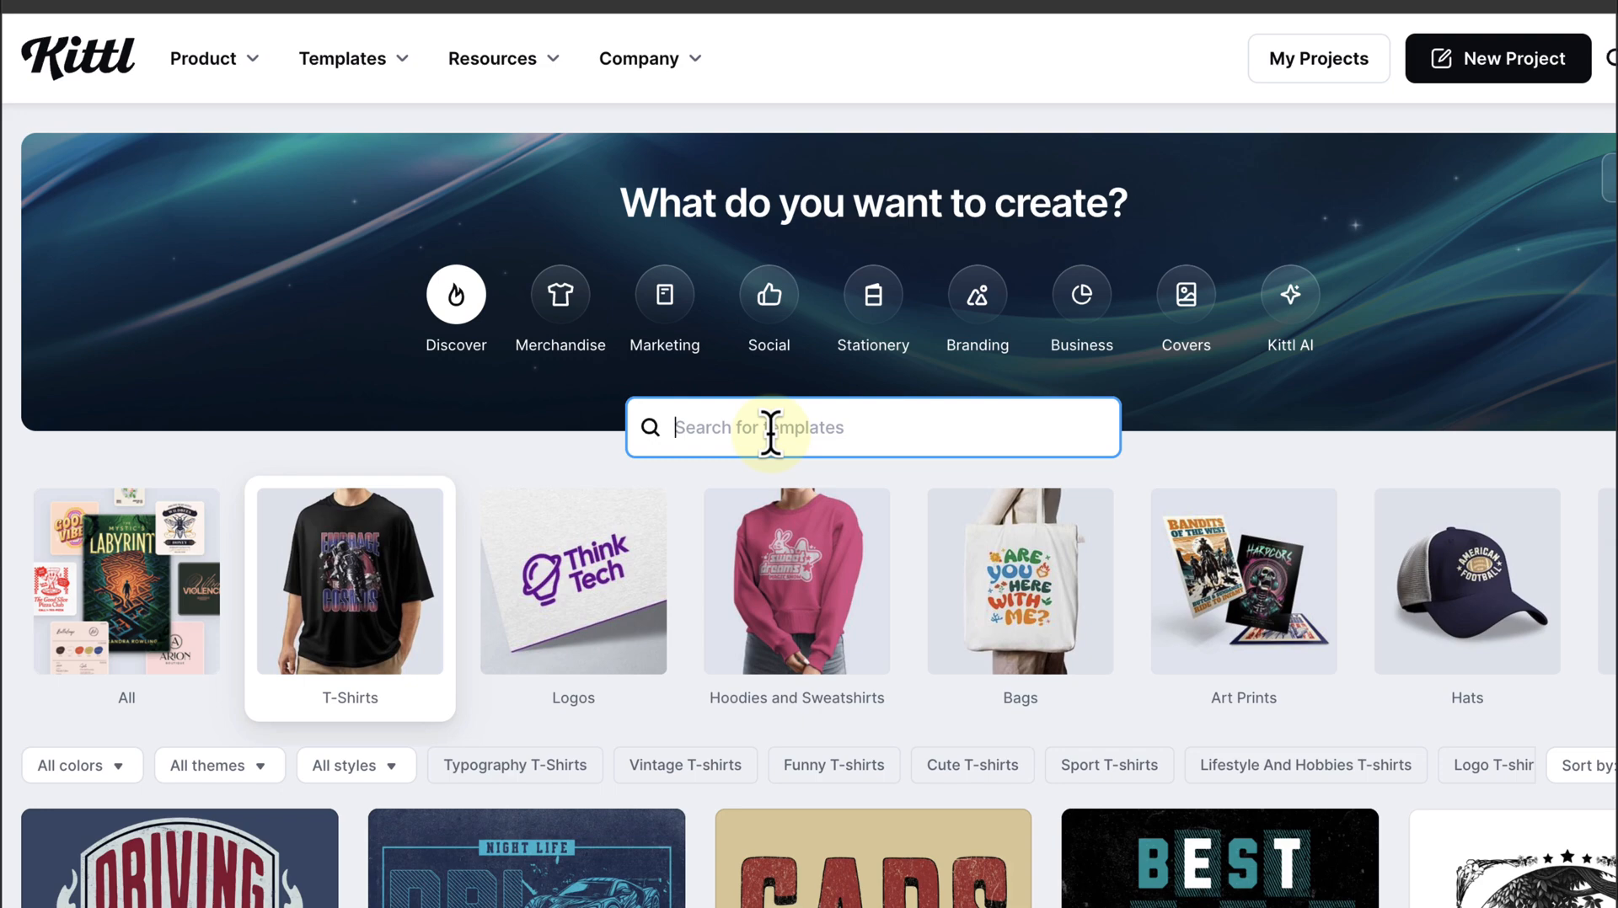
Search the T-shirt templates for "christmas" and look through the designs.
type("chr")
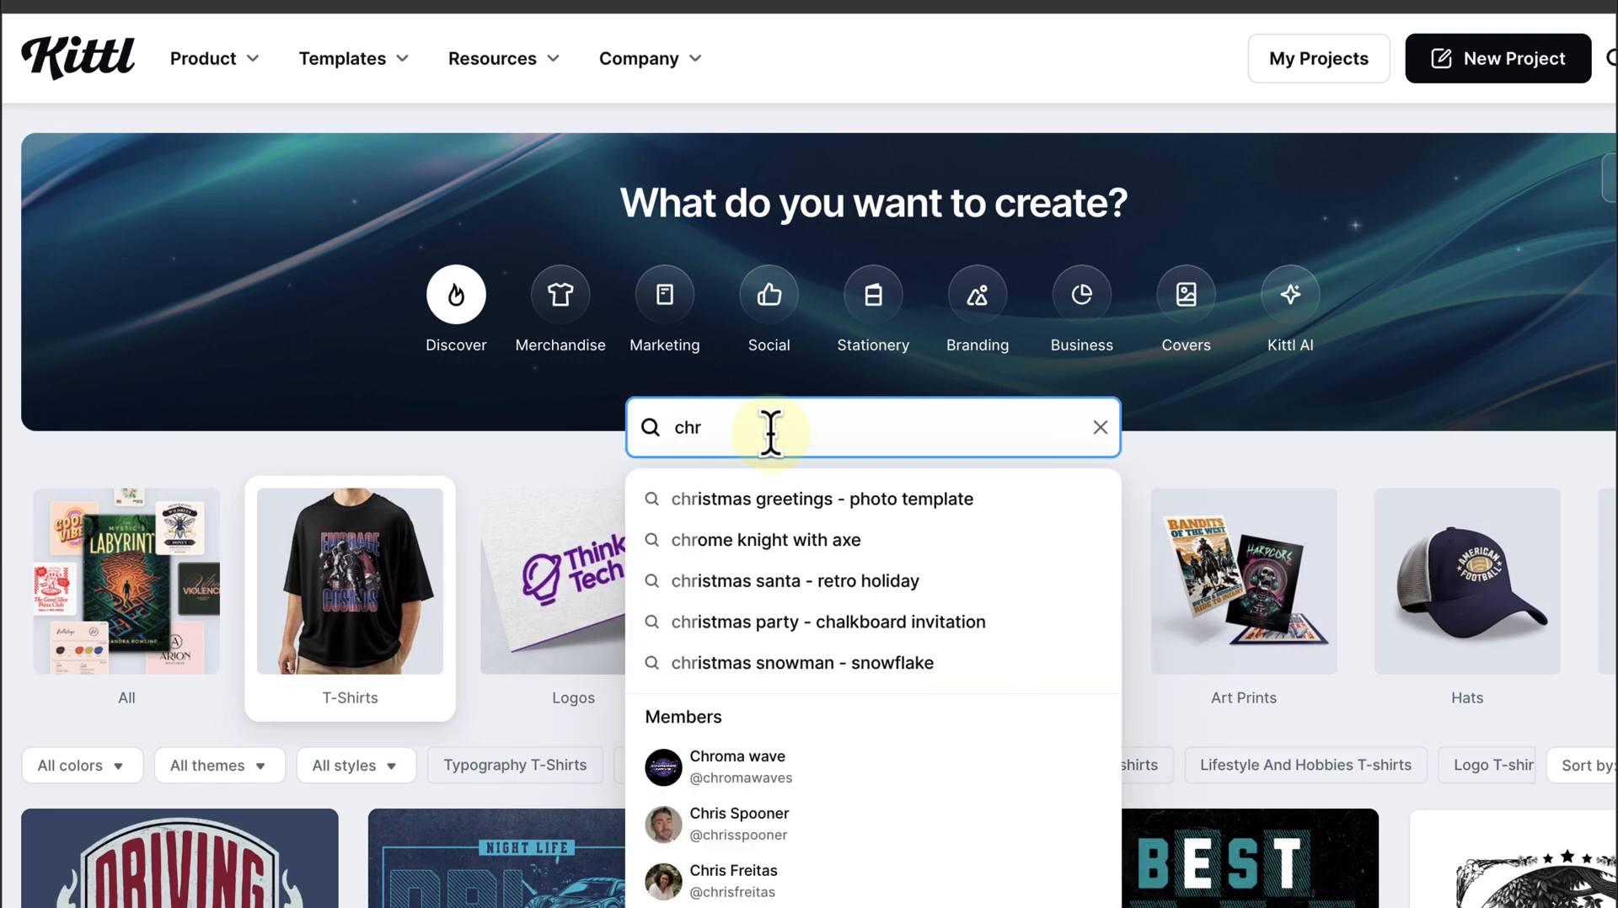
type("istmas")
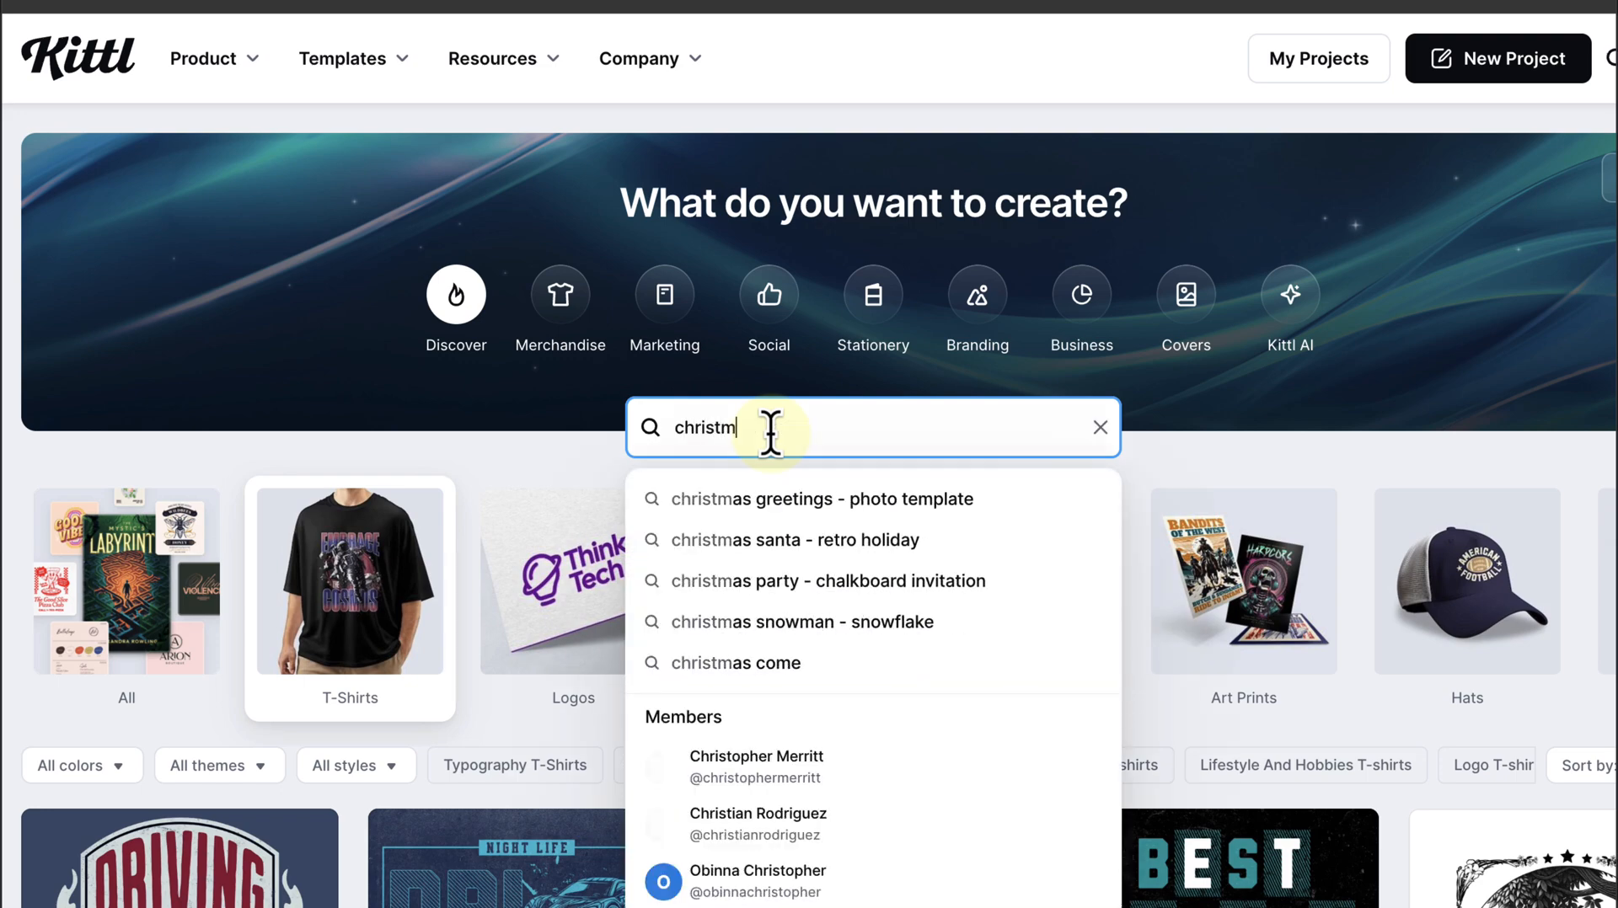
key("Return")
scroll(976, 576, "down", 5)
scroll(982, 598, "down", 6)
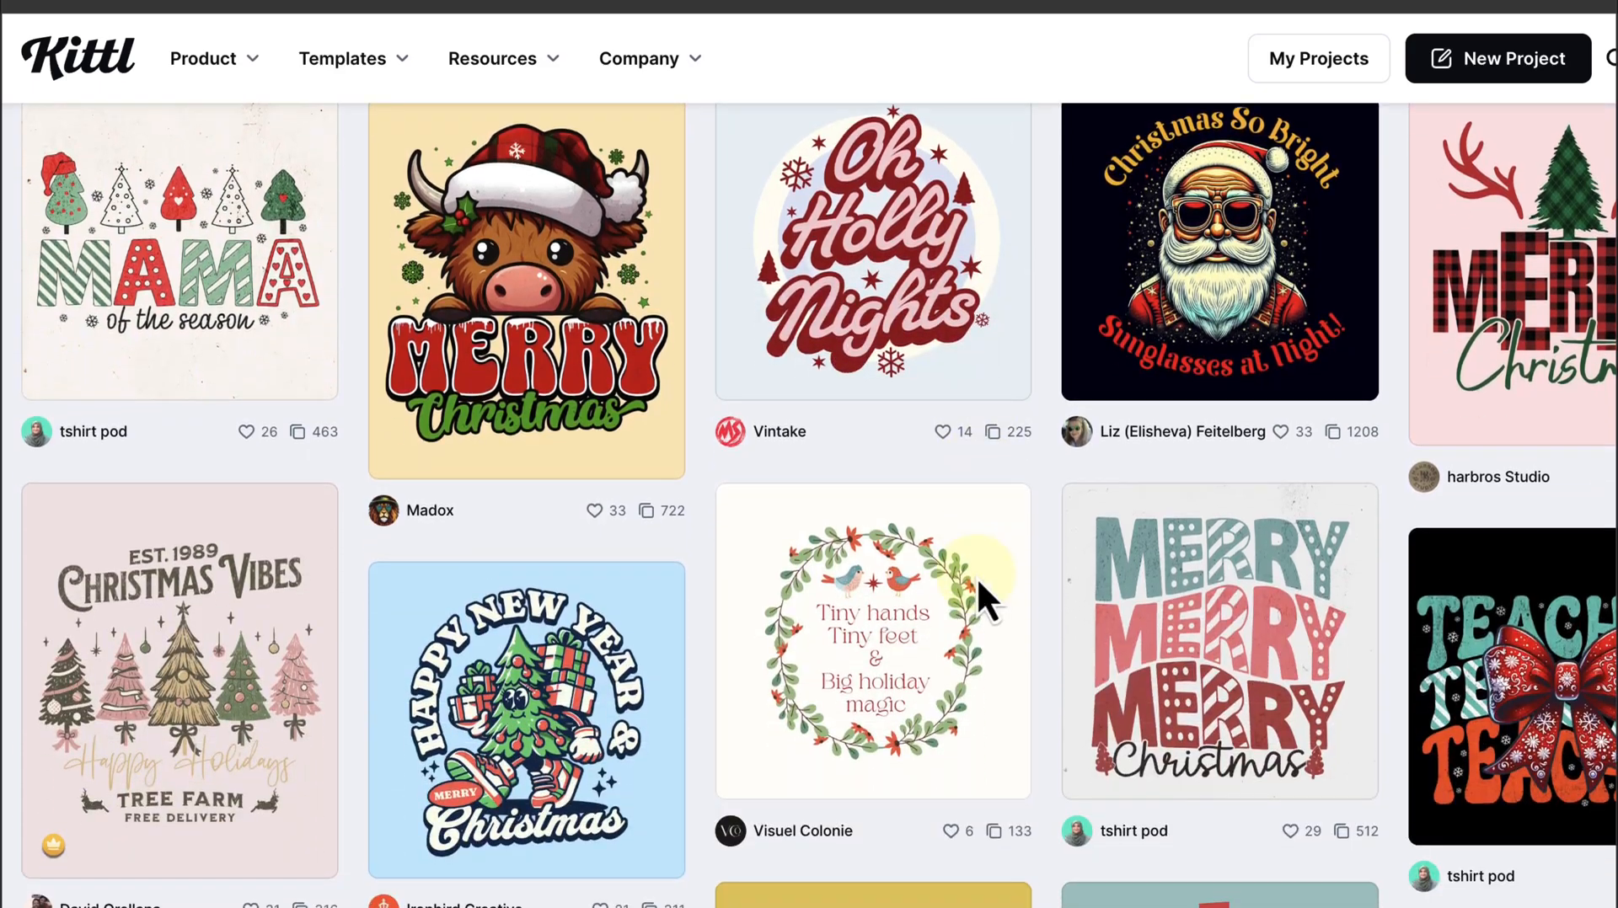
scroll(984, 596, "down", 6)
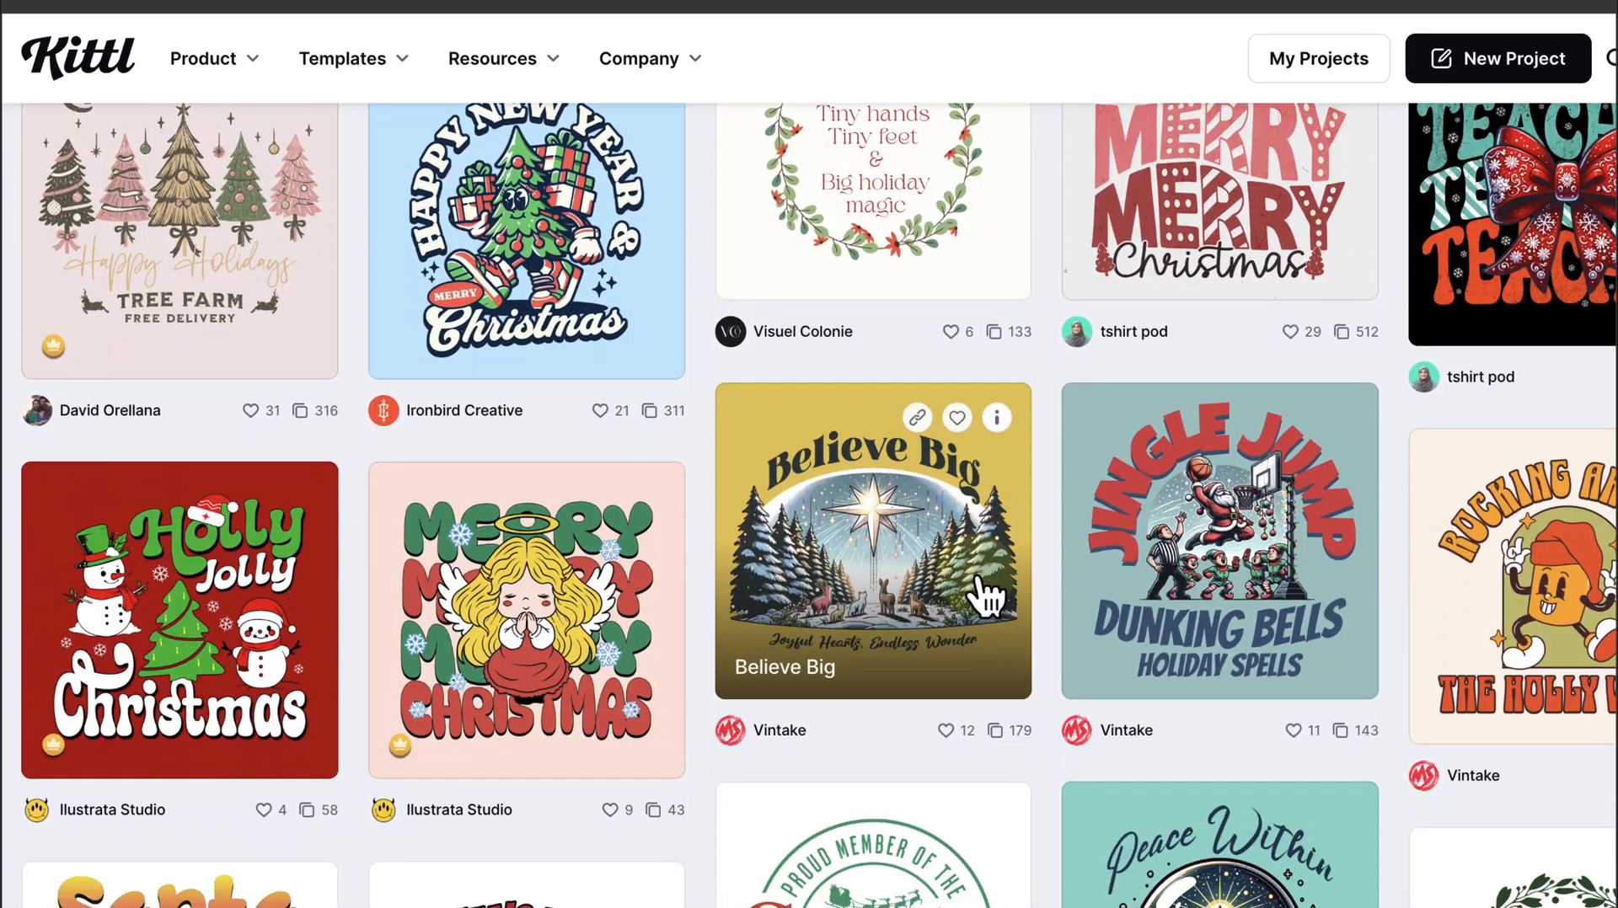
scroll(984, 597, "down", 9)
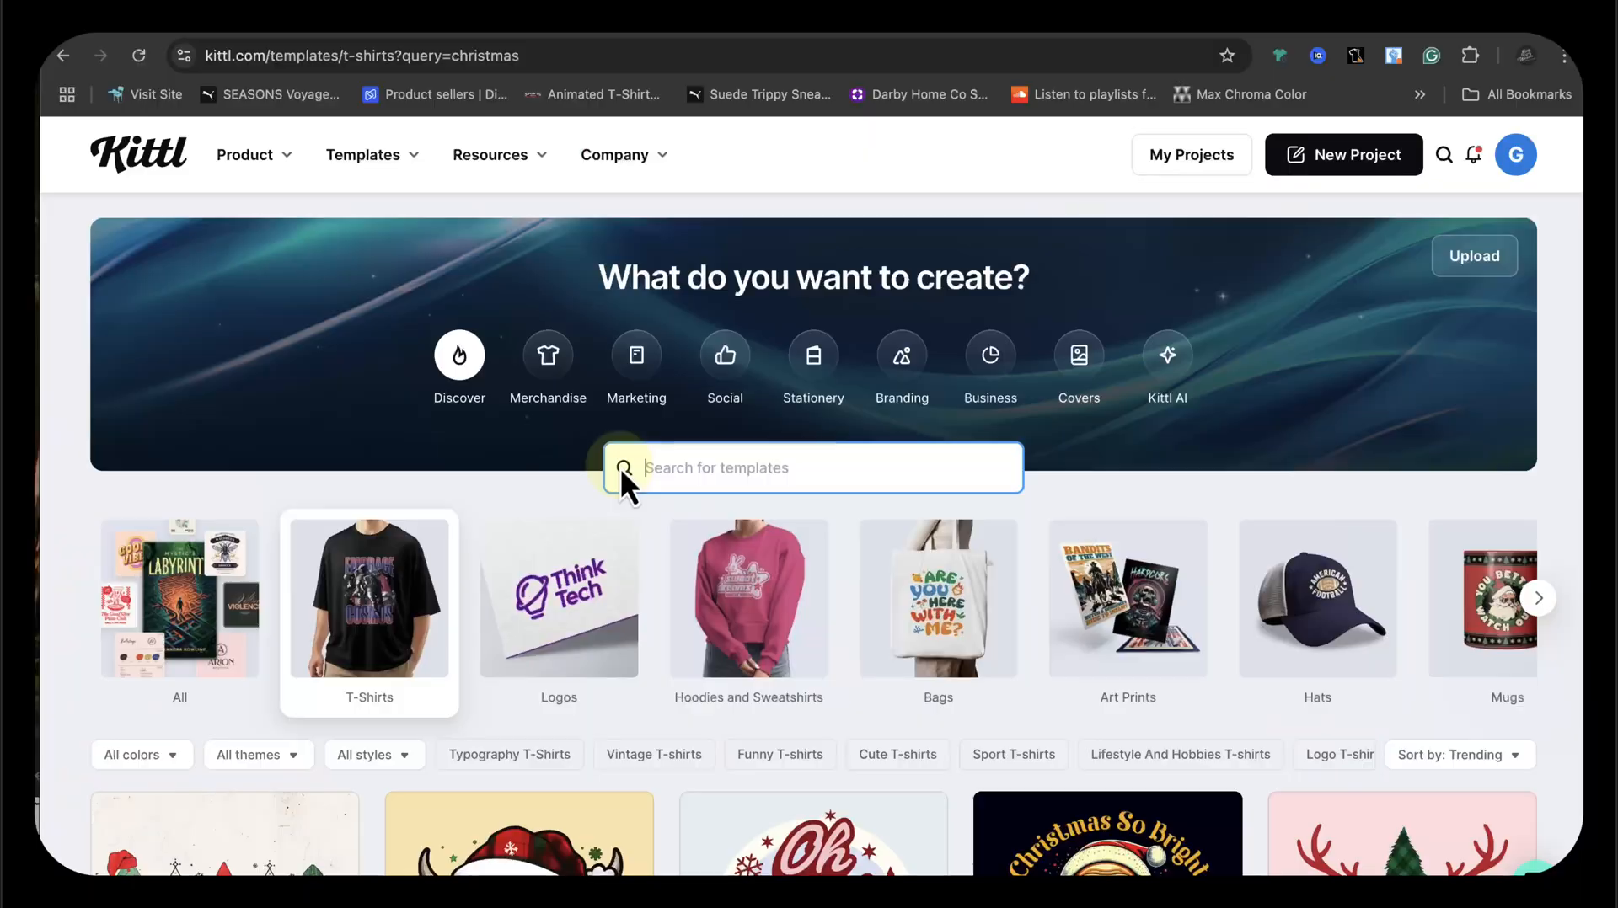
Search the T-shirt templates for "ugly christmas sweater".
left_click(617, 466)
type("ugly")
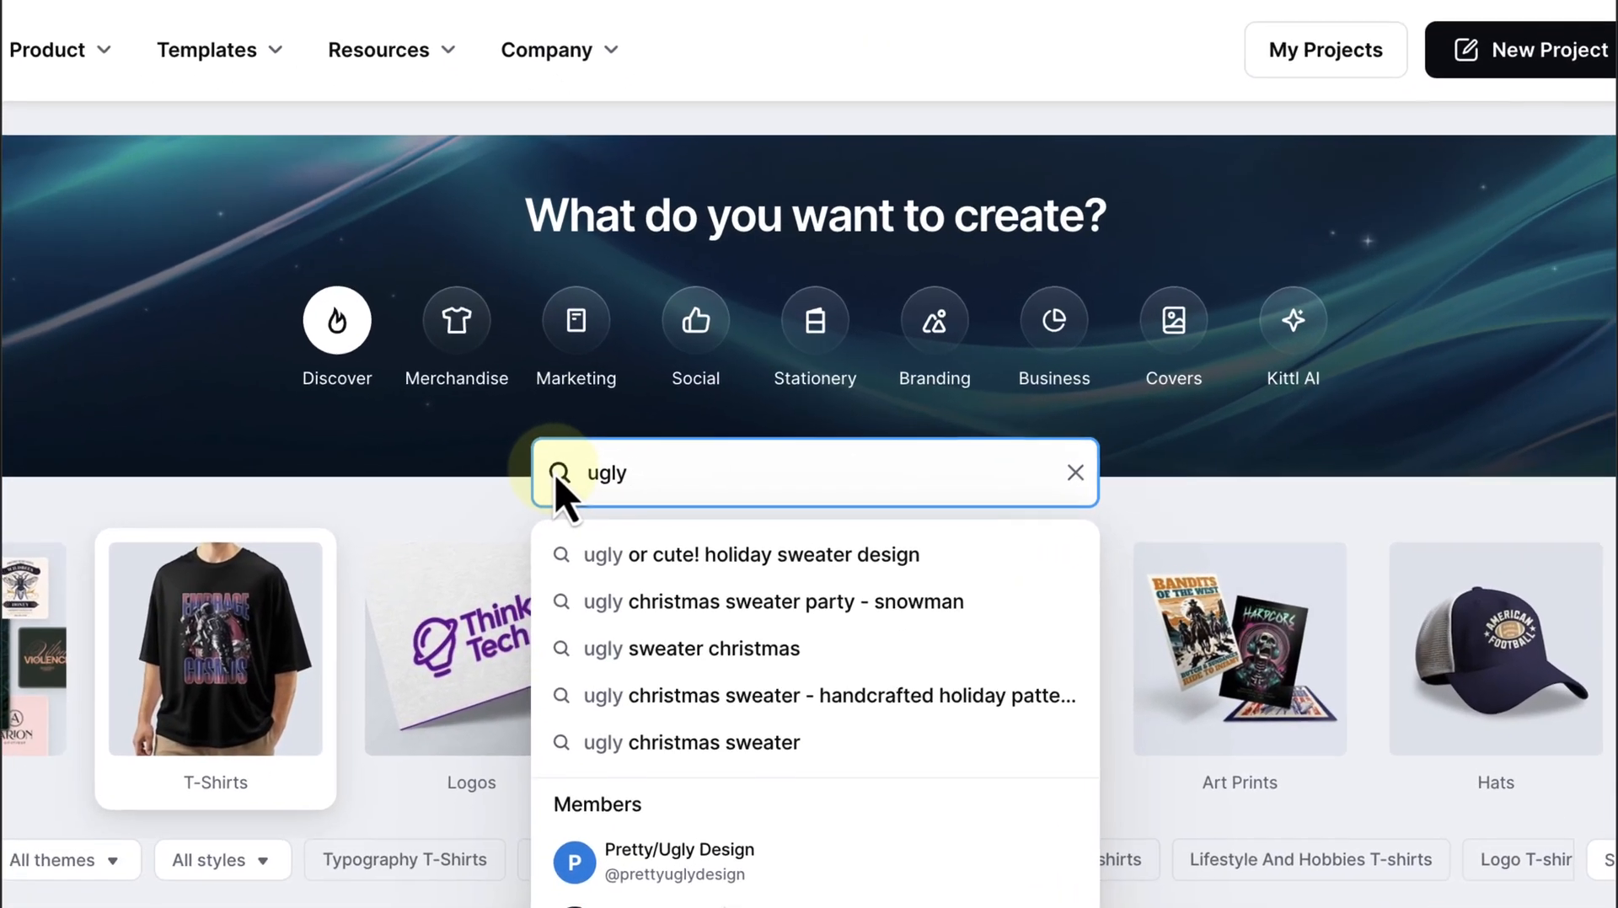
type(" chri")
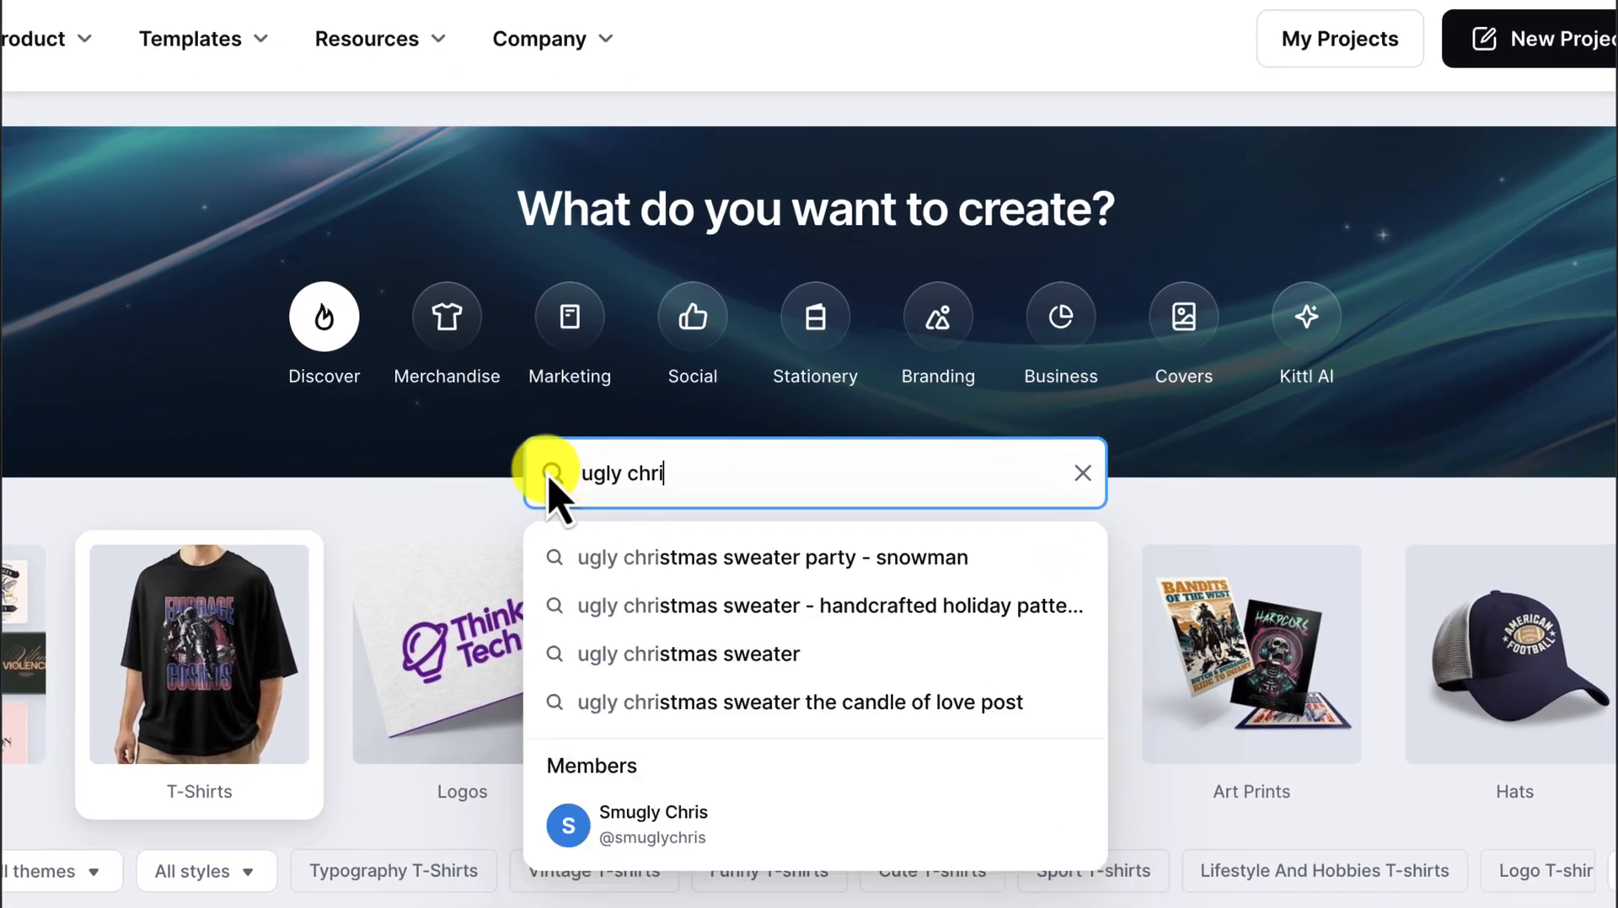
type("stmas sweater")
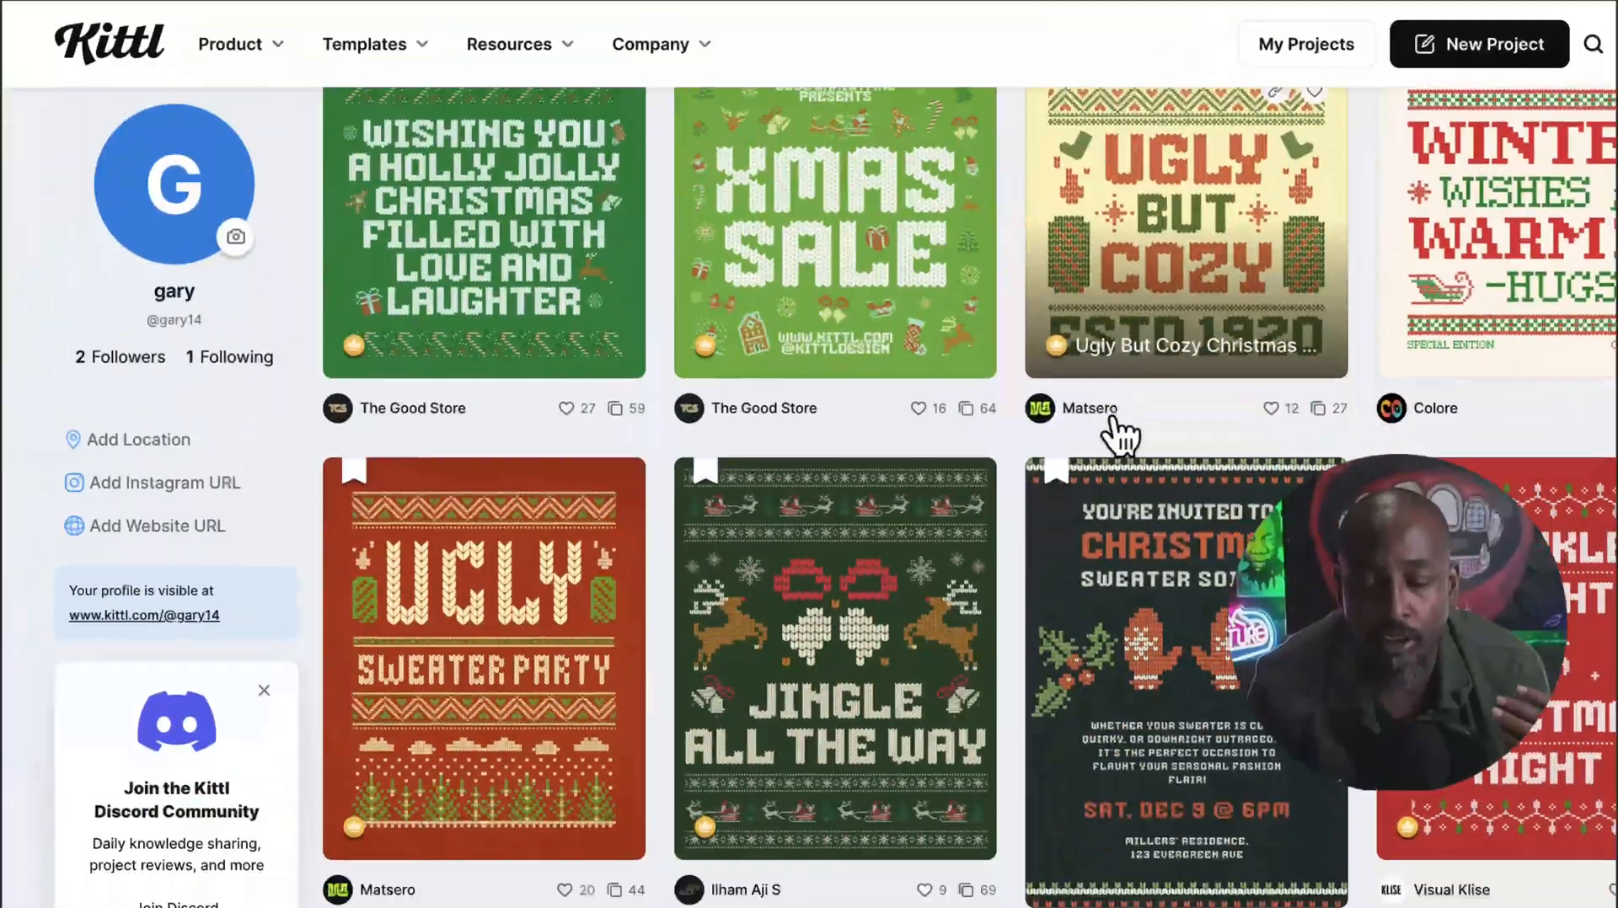
Look through the bookmarked ugly Christmas sweater designs on the profile page.
scroll(1121, 434, "down", 13)
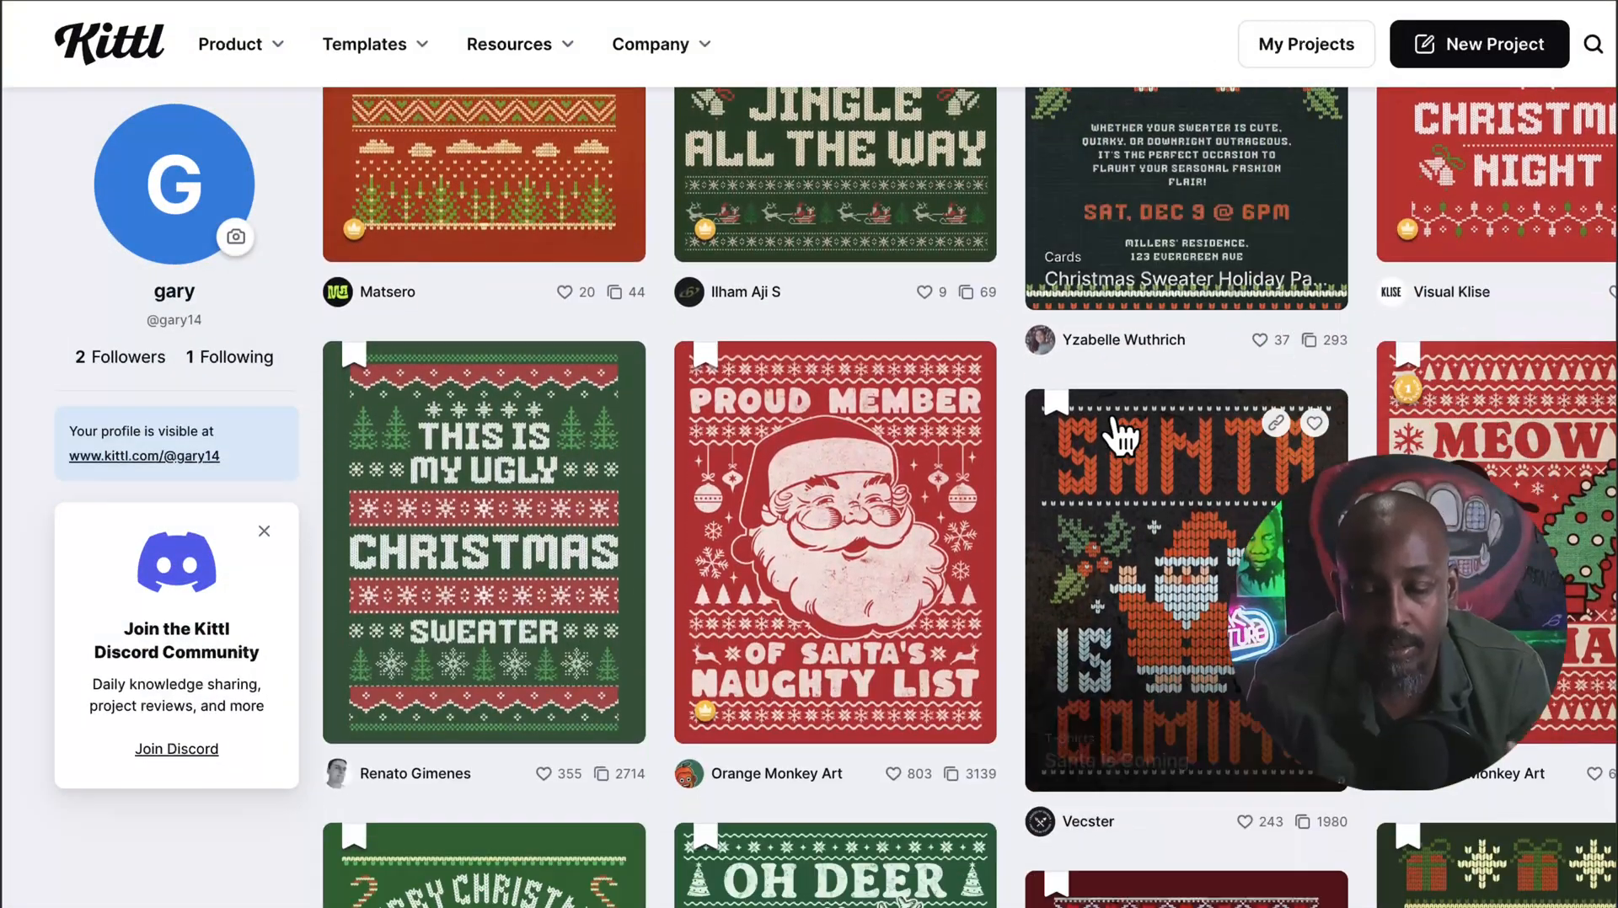
scroll(1120, 434, "down", 5)
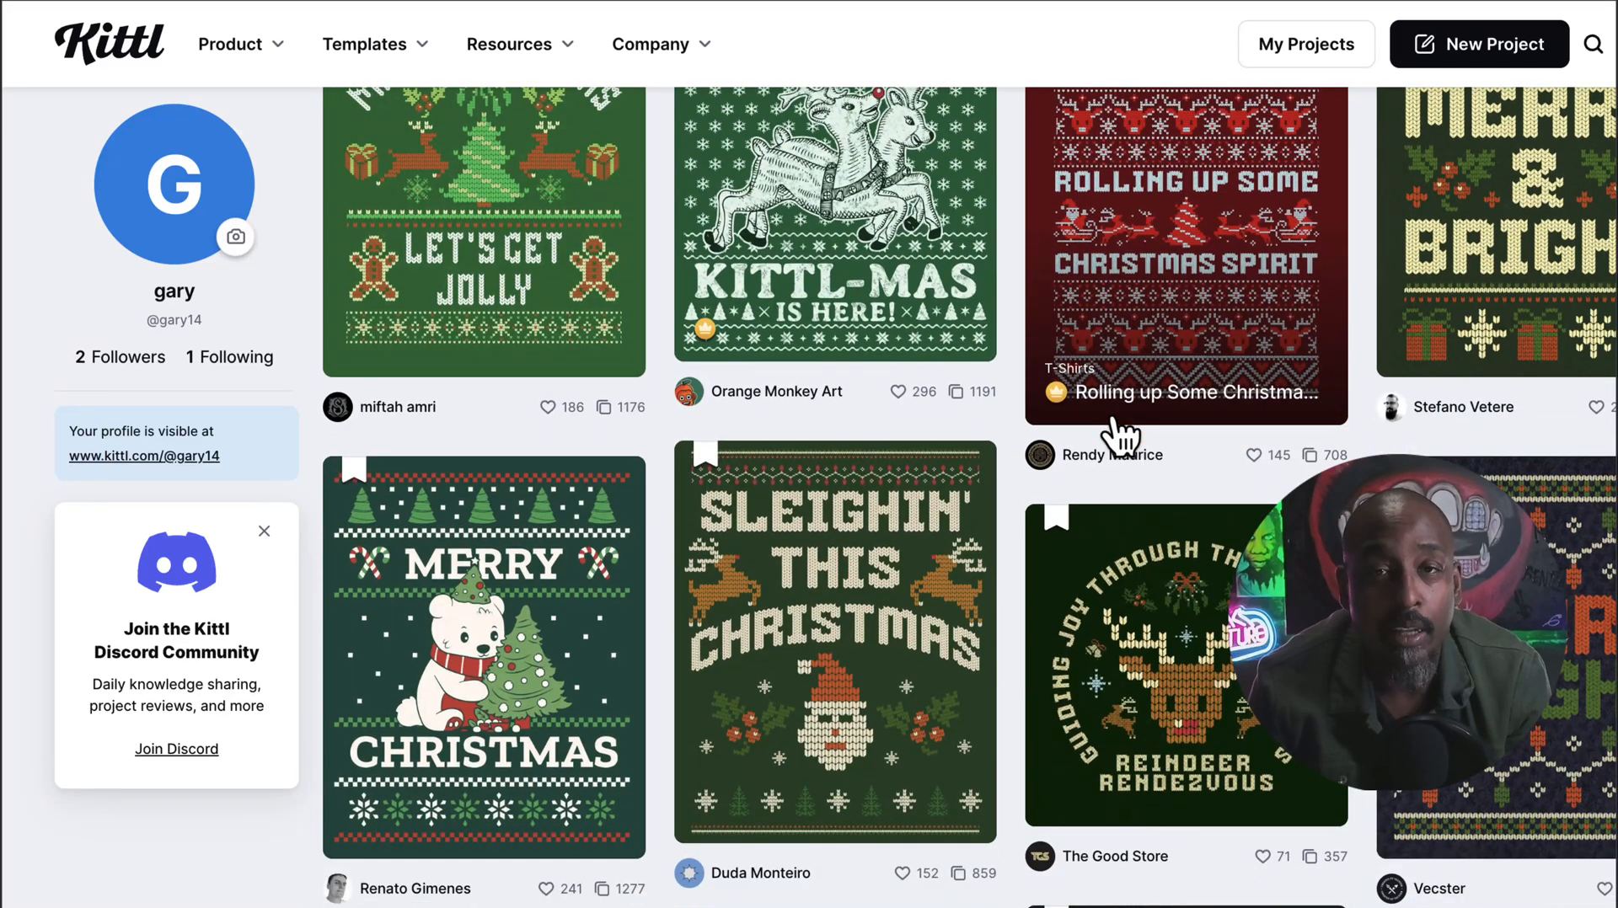
scroll(1121, 433, "up", 1)
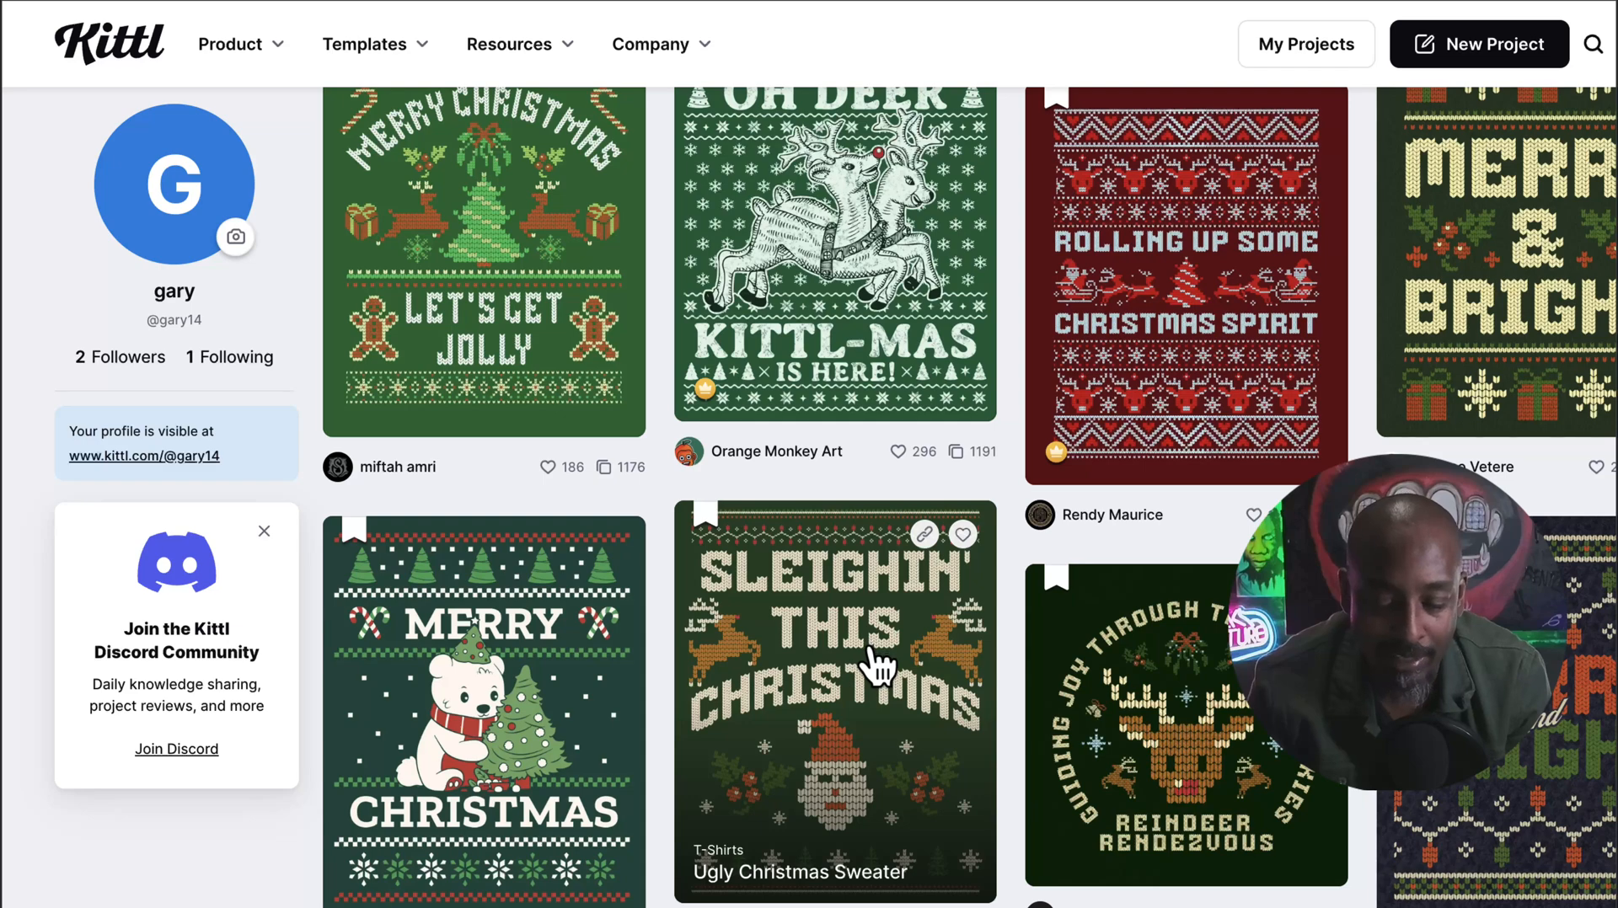
scroll(876, 662, "up", 2)
scroll(877, 661, "up", 5)
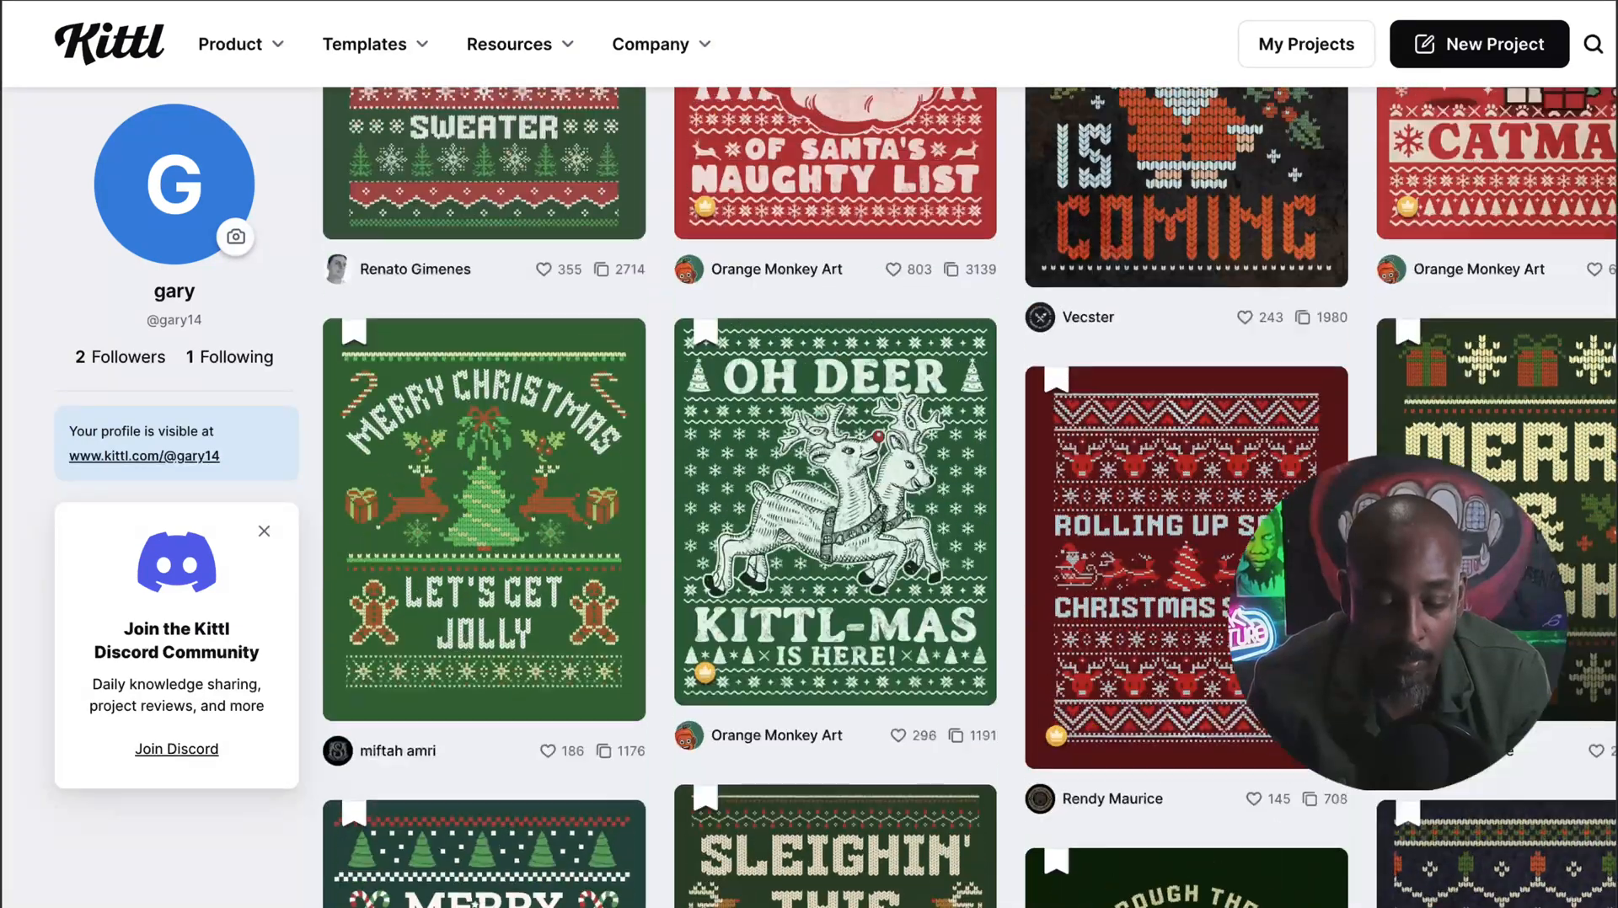
scroll(868, 387, "up", 1)
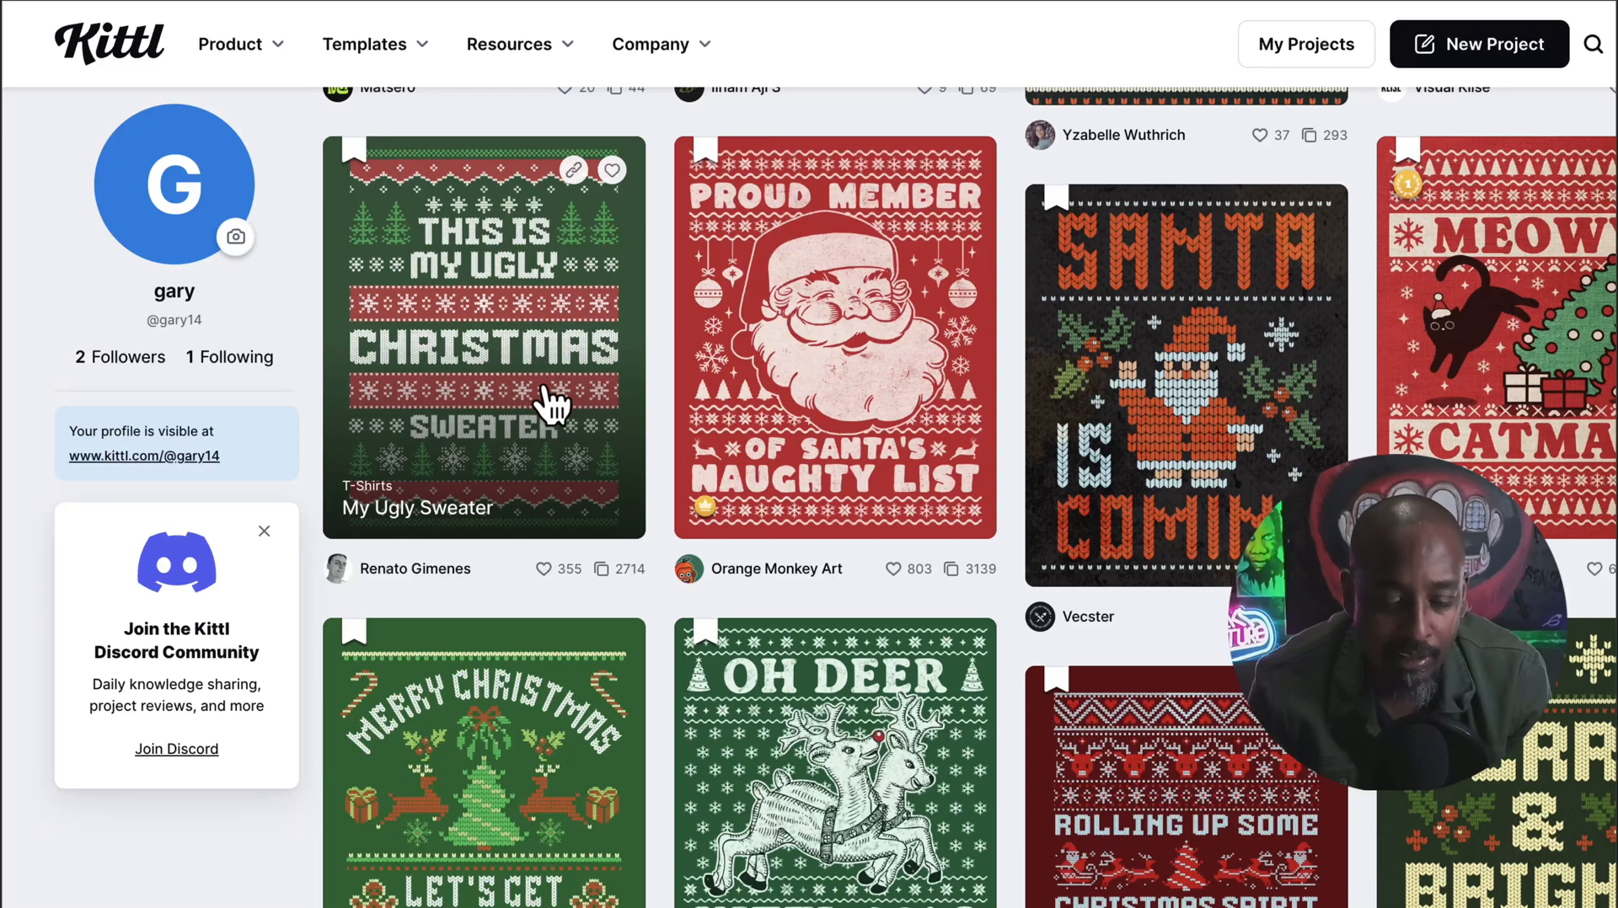
scroll(522, 350, "up", 1)
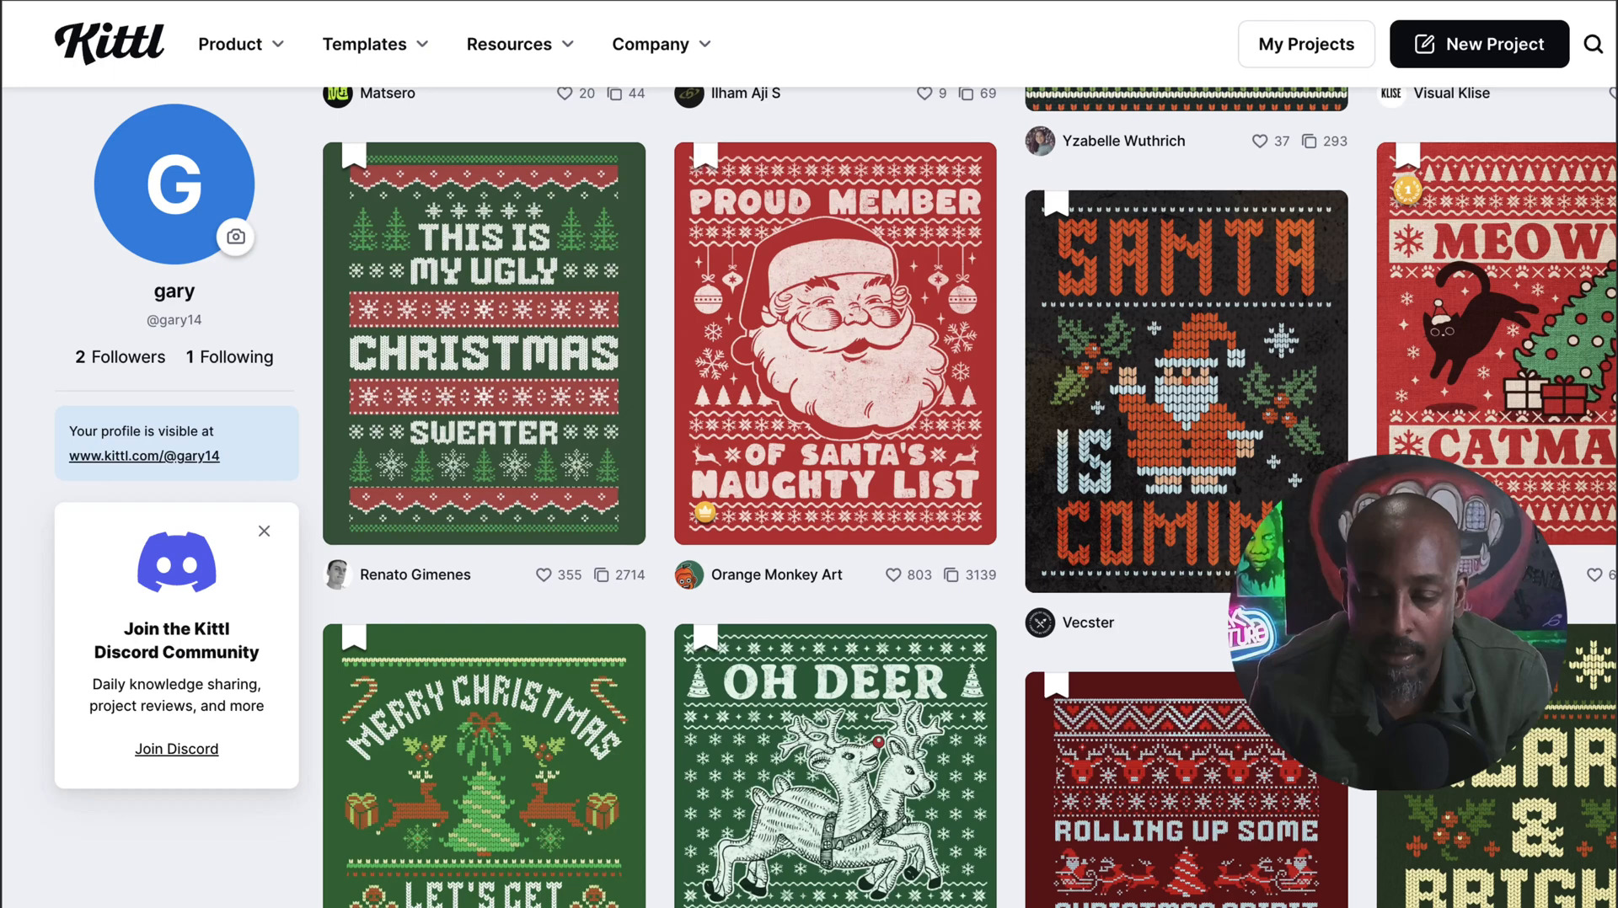
Switch to the slogan list, copy the line "Sleigh My Name, Sleigh My Name", and return to the Kittl templates.
key("super+Tab")
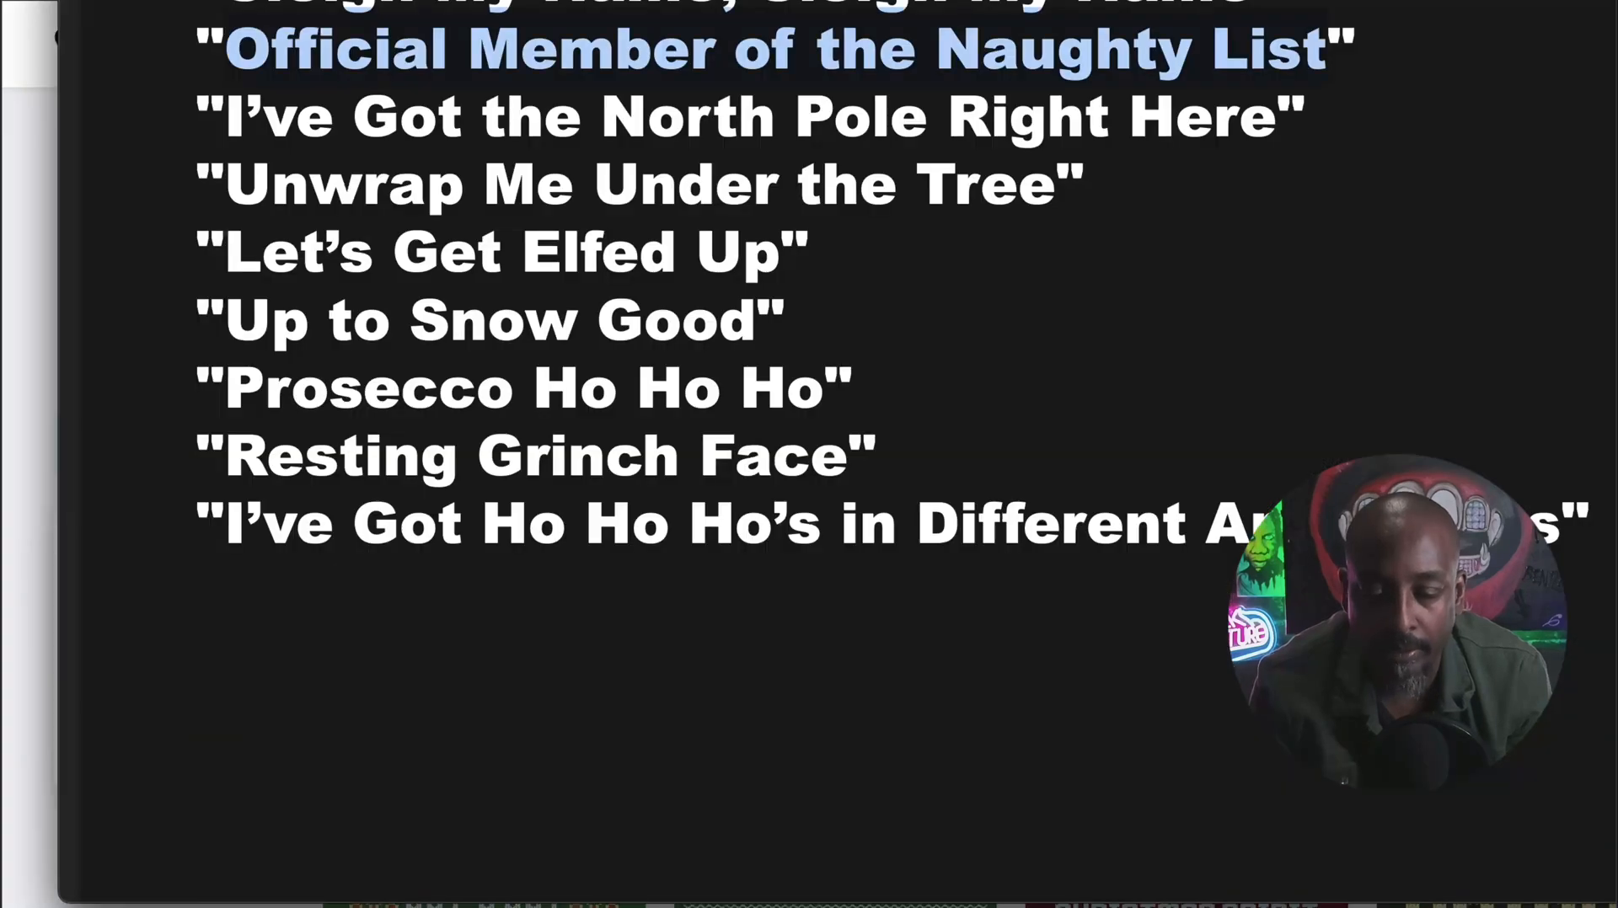
left_click(1064, 45)
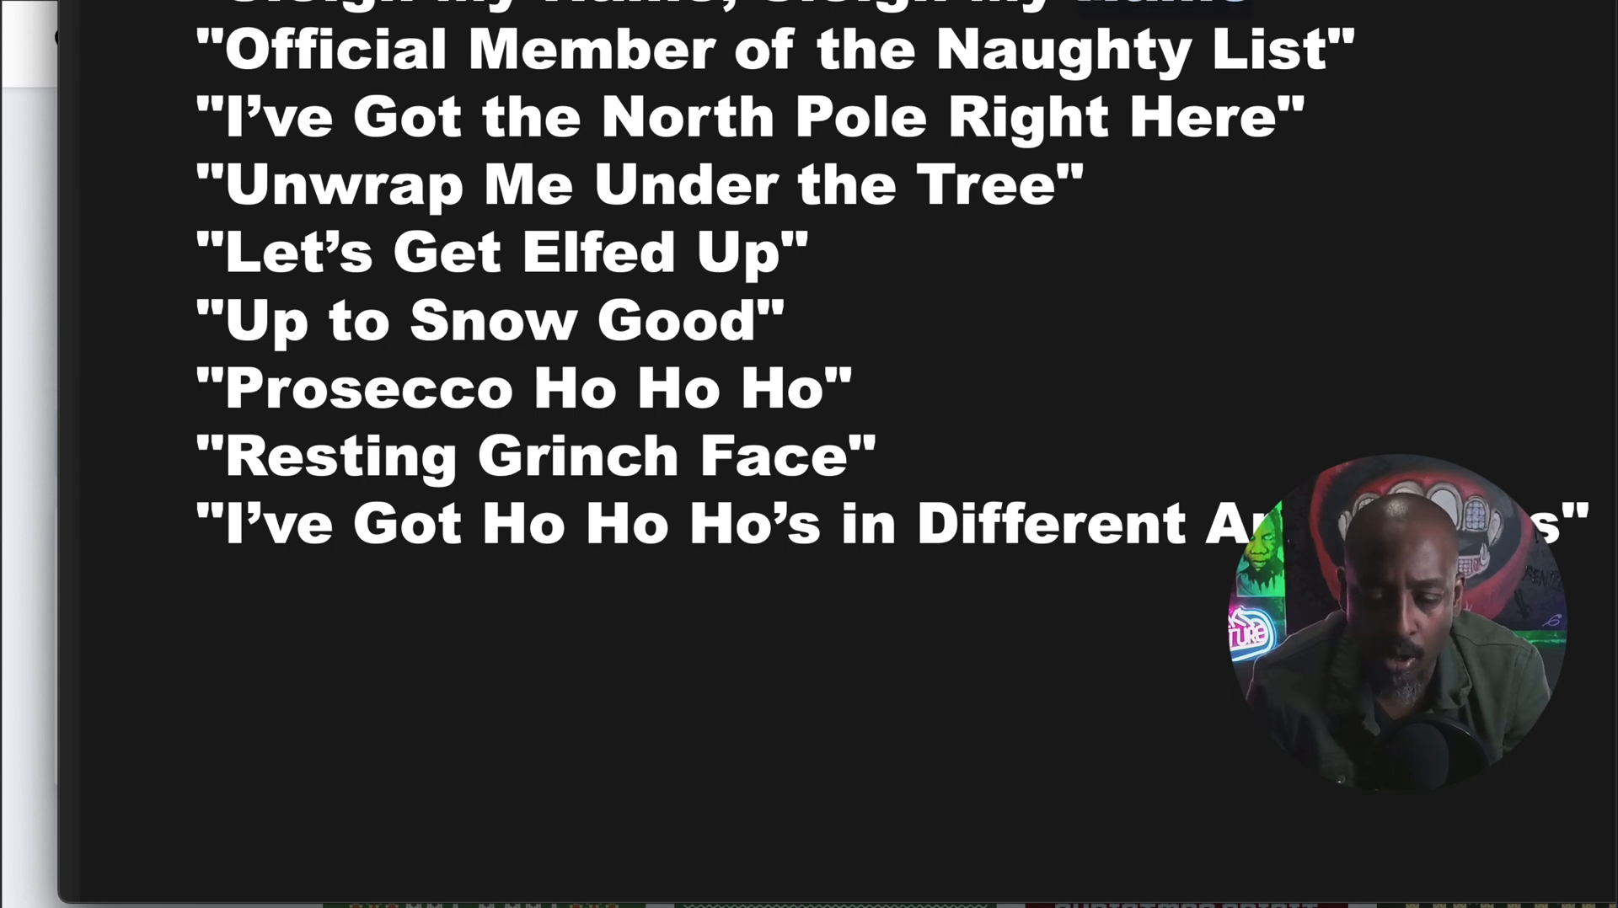
left_click_drag(1079, 2, 307, 5)
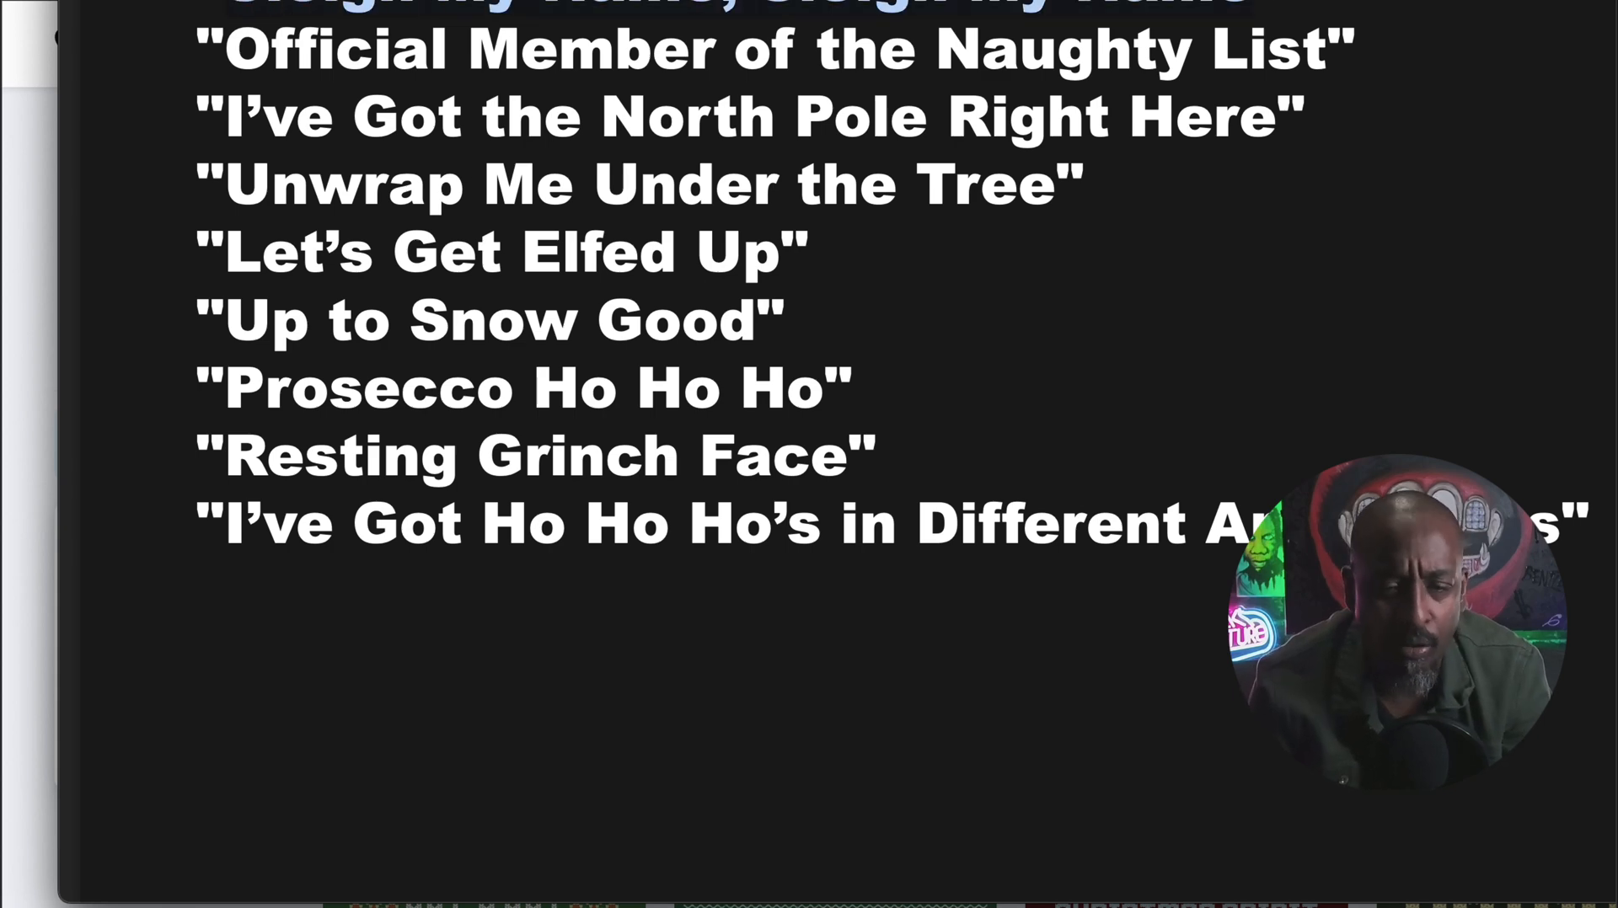
left_click(11, 98)
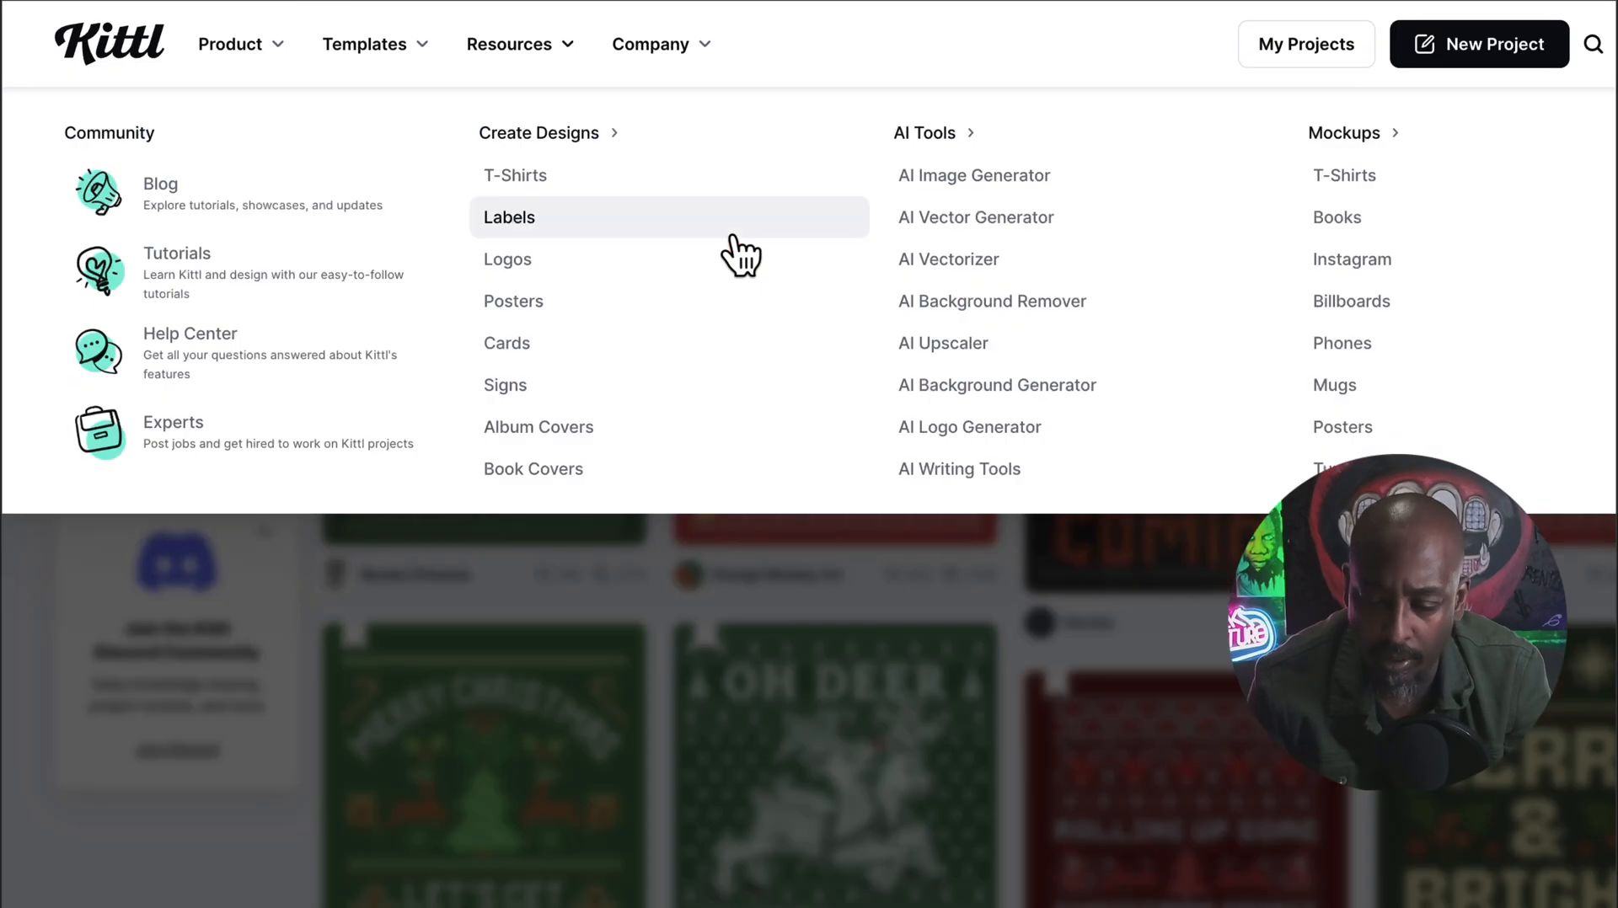
Review the bookmarked sweater designs and bring up the "Twinkle Bright Christmas Night" design in the editor.
scroll(733, 238, "down", 1)
scroll(1197, 636, "up", 3)
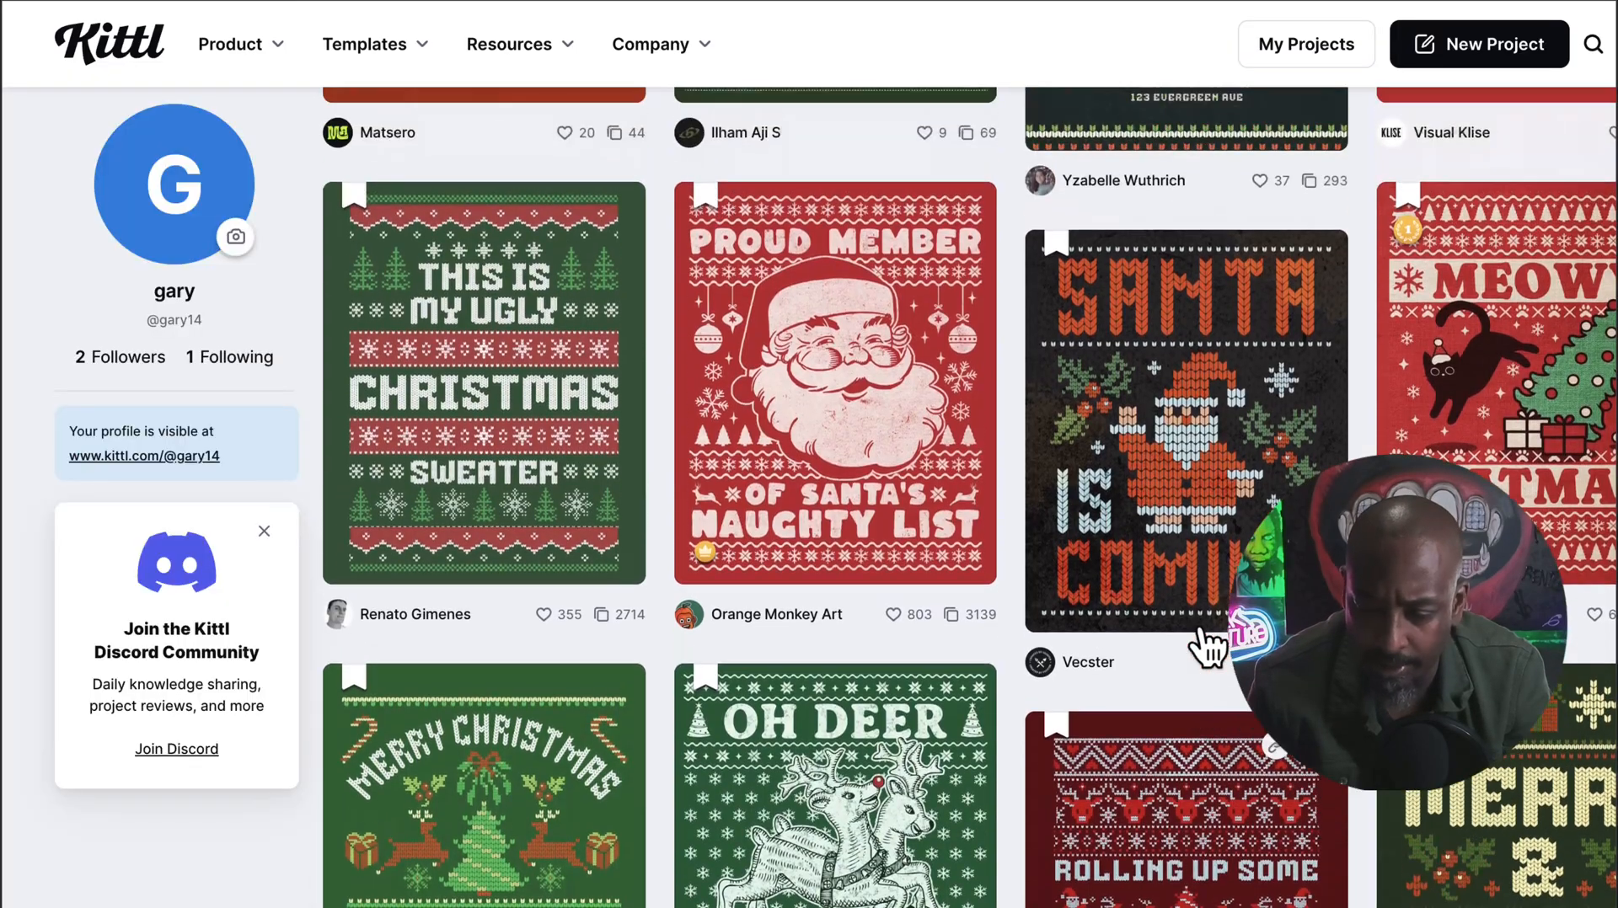
scroll(1207, 645, "up", 4)
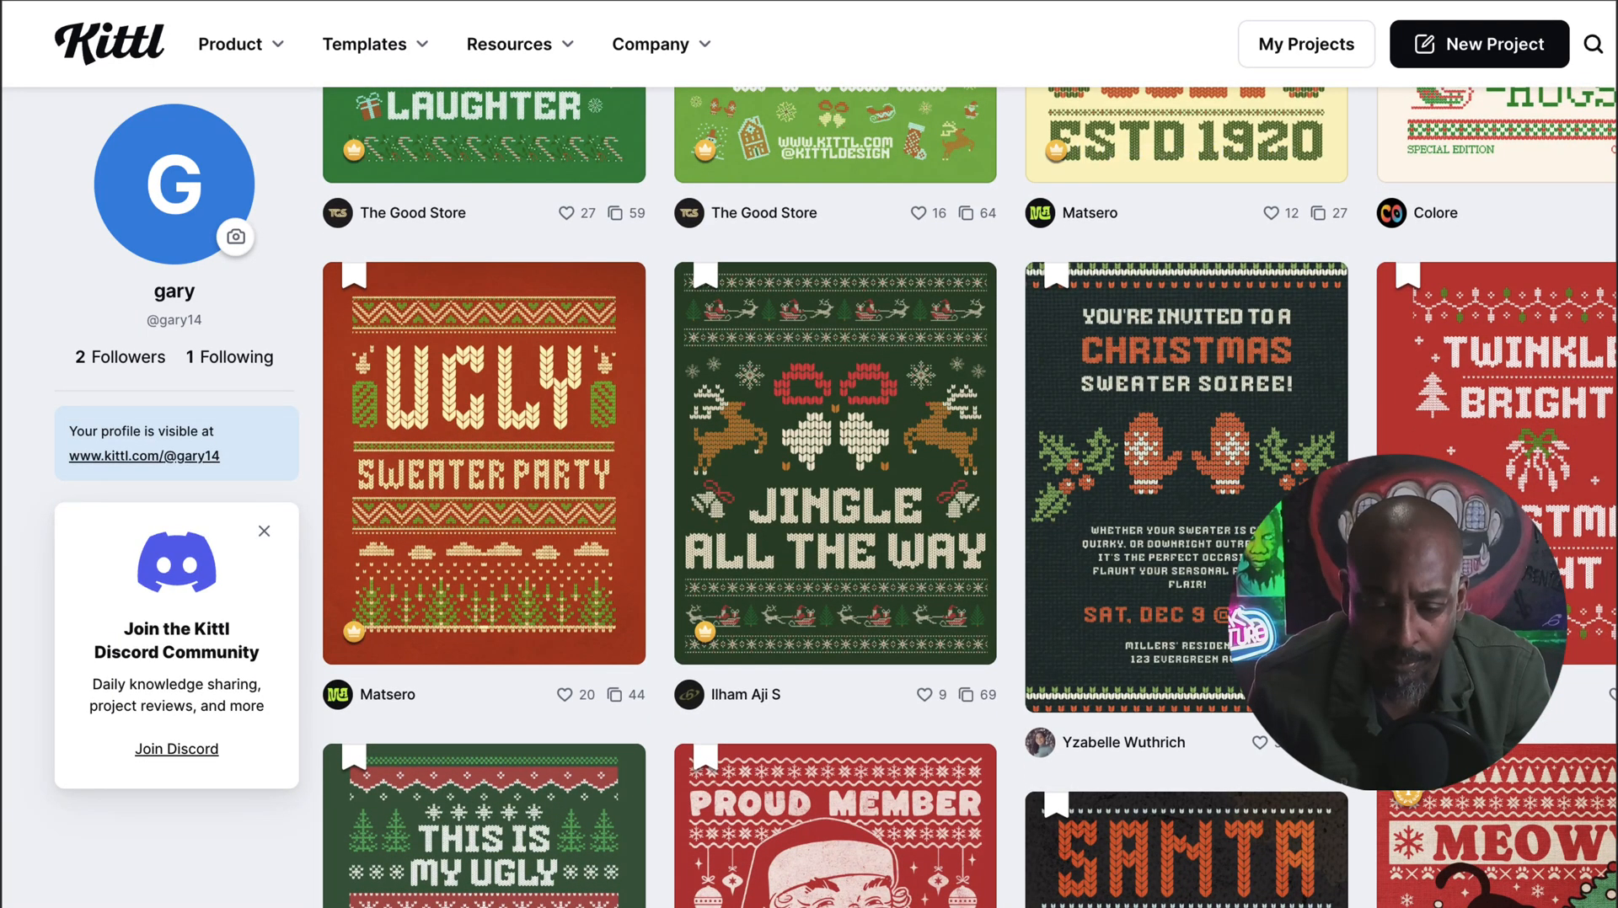
key("ctrl+Tab")
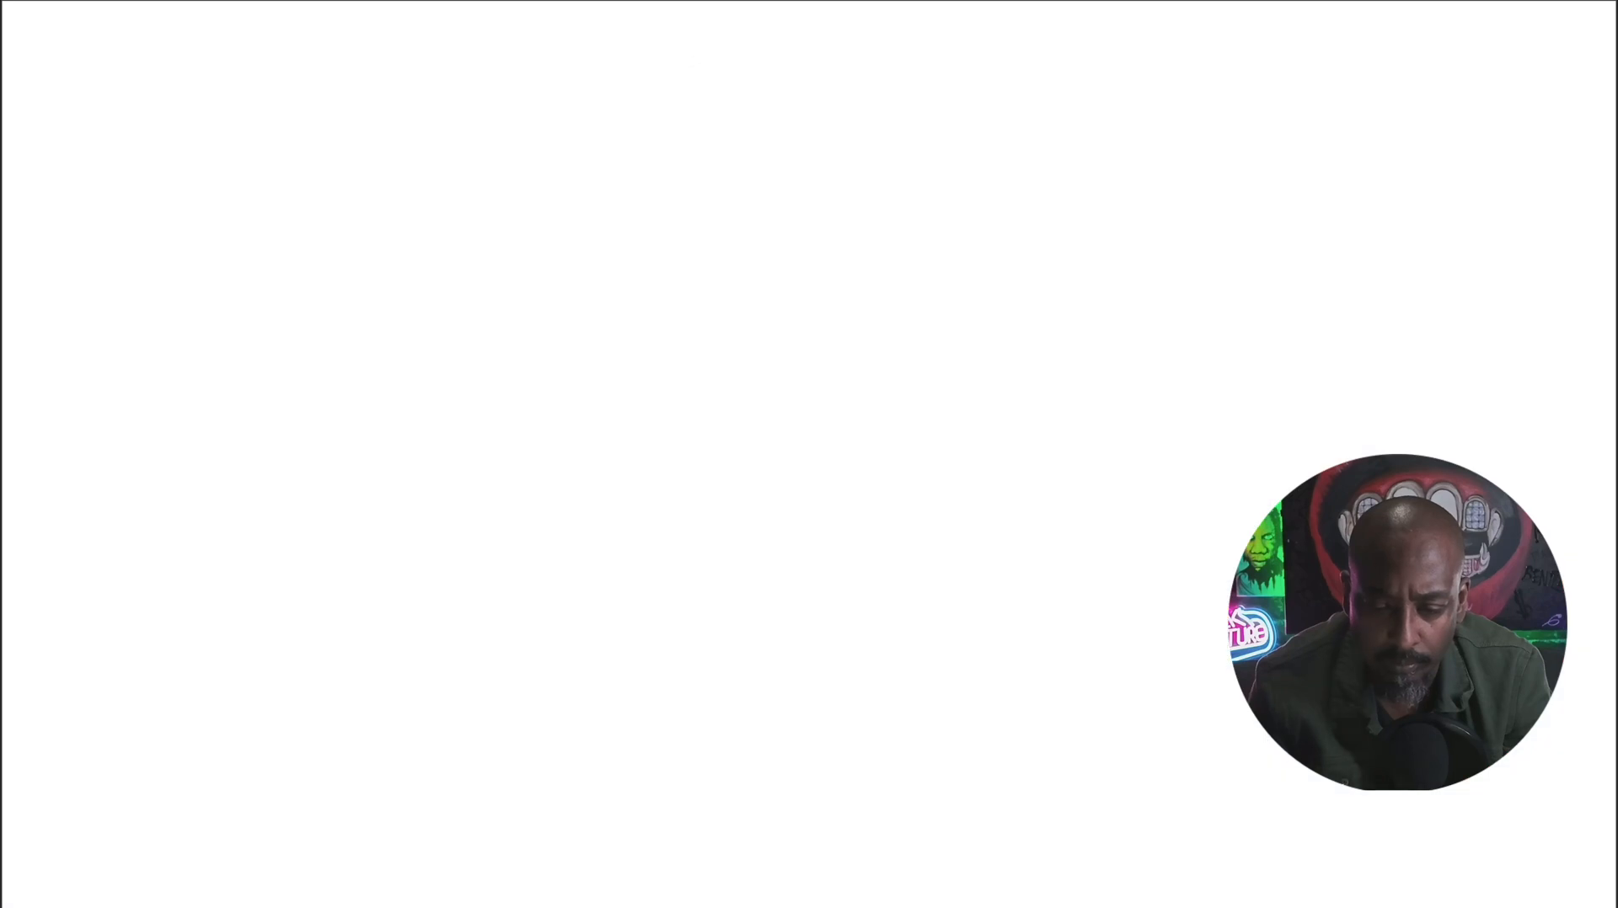
key("ctrl+Tab")
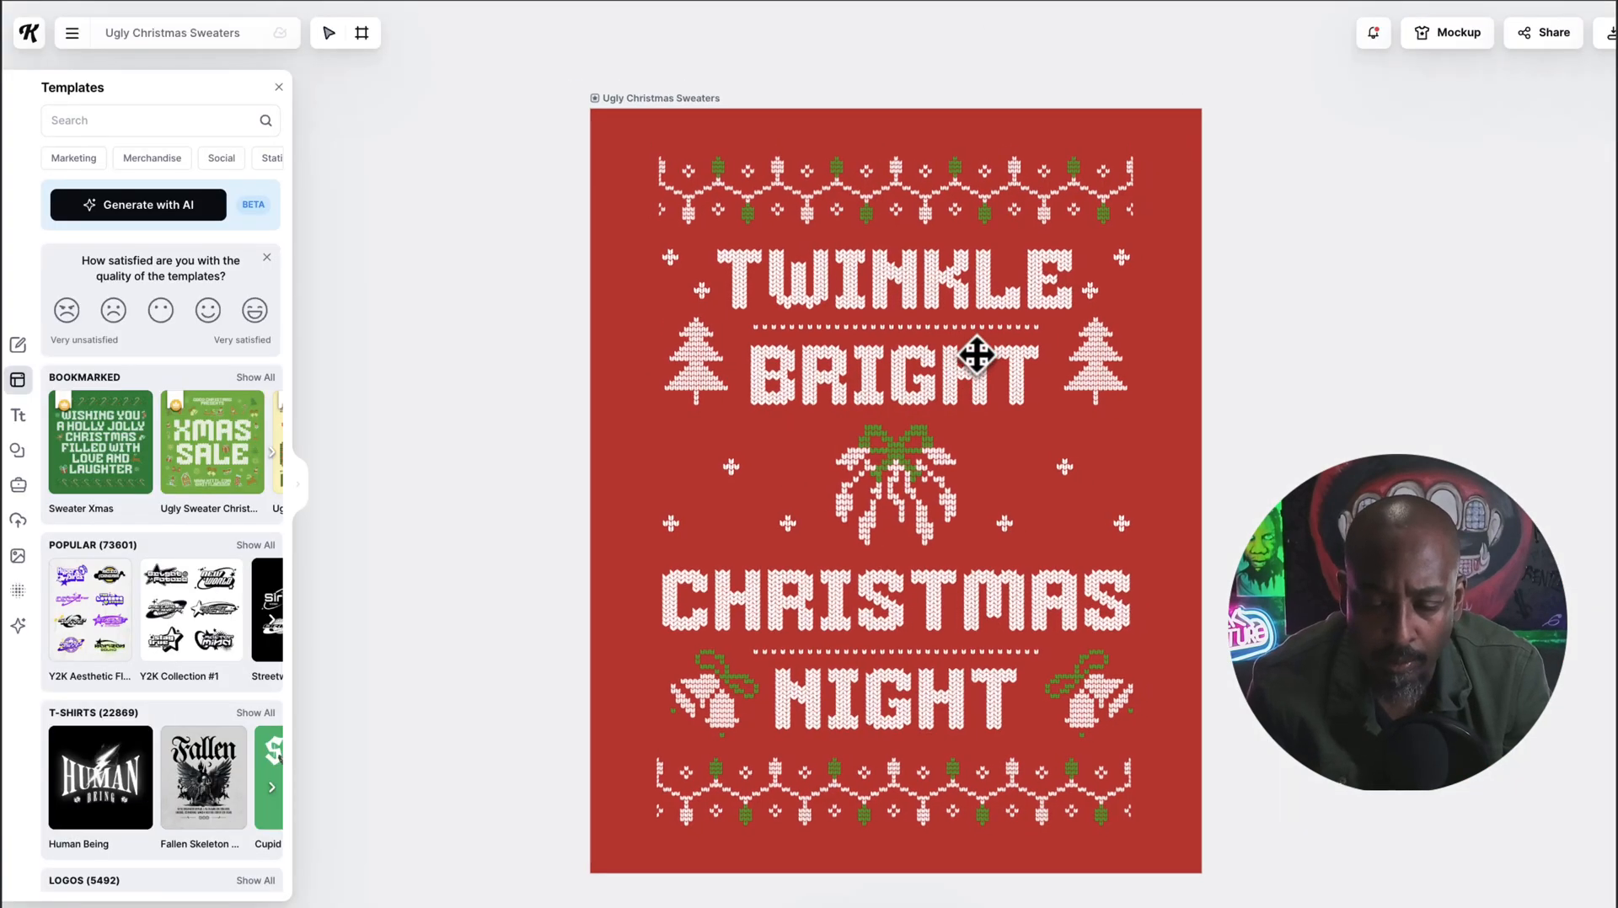
Replace the upper text "TWINKLE BRIGHT" with the slogan "SLEIGH MY NAME, SLEIGH MY NAME".
double_click(1057, 403)
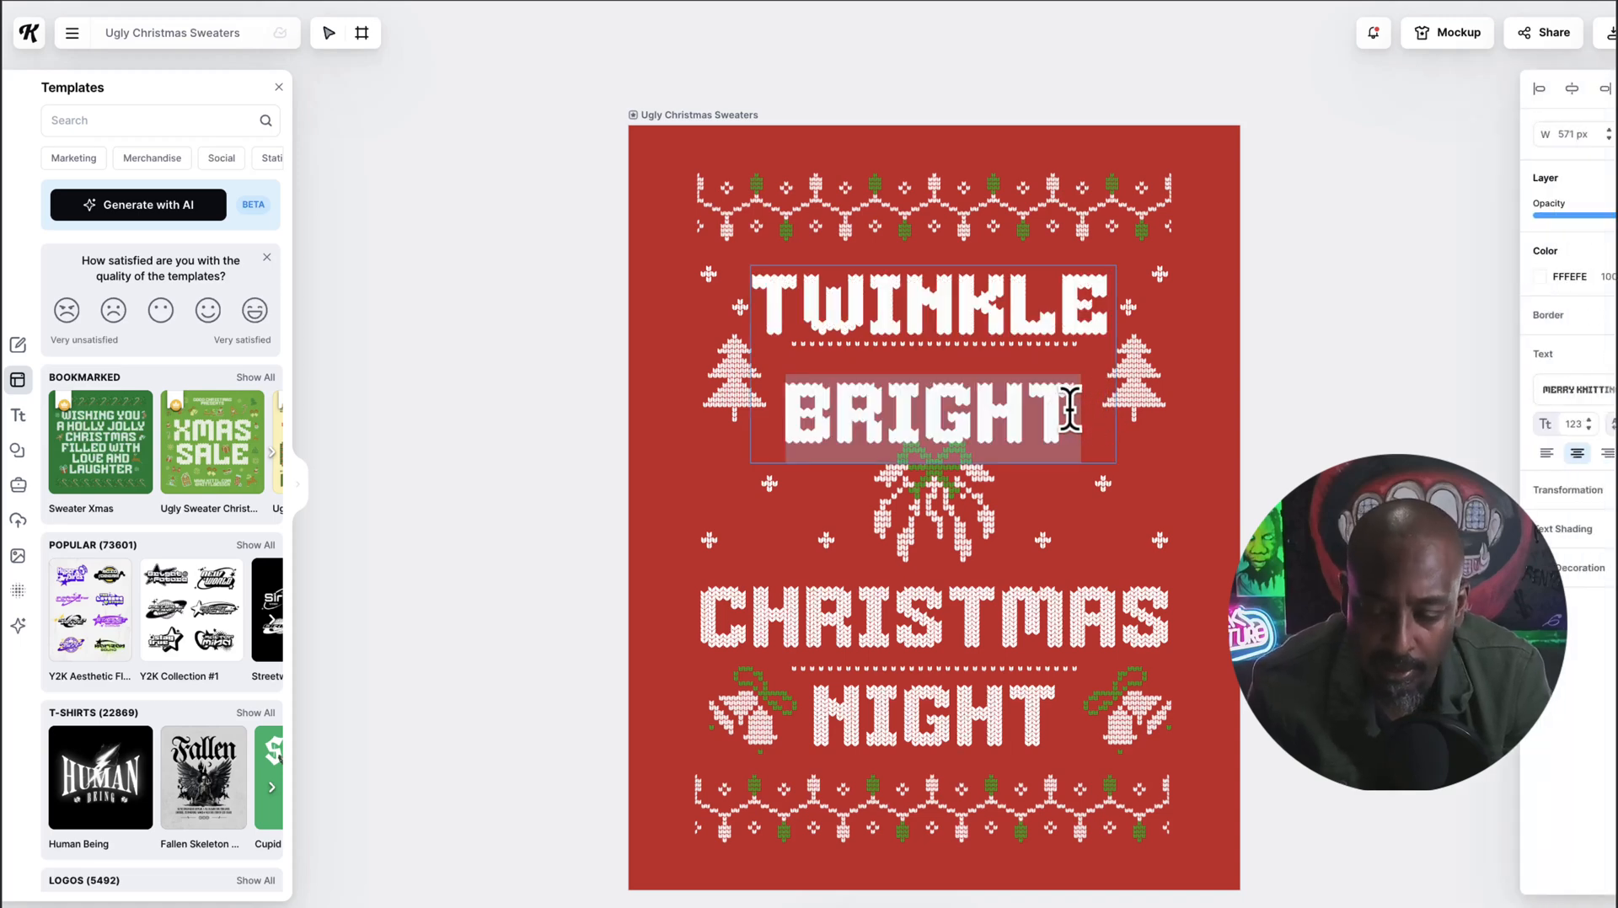
left_click(1168, 334)
double_click(1045, 315)
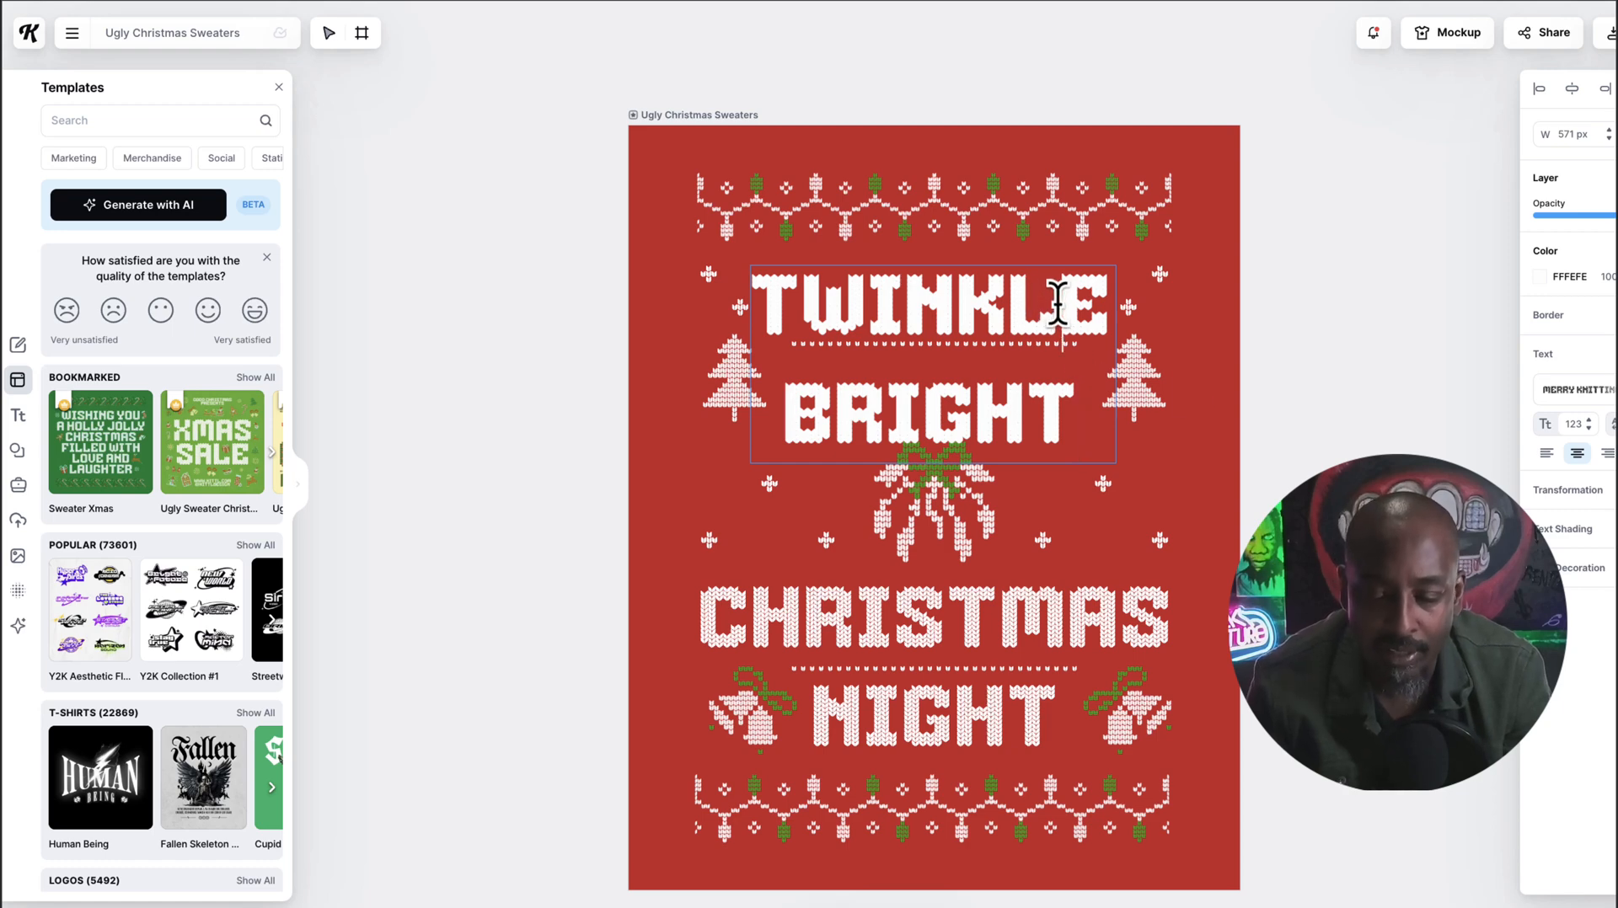
left_click(1065, 411)
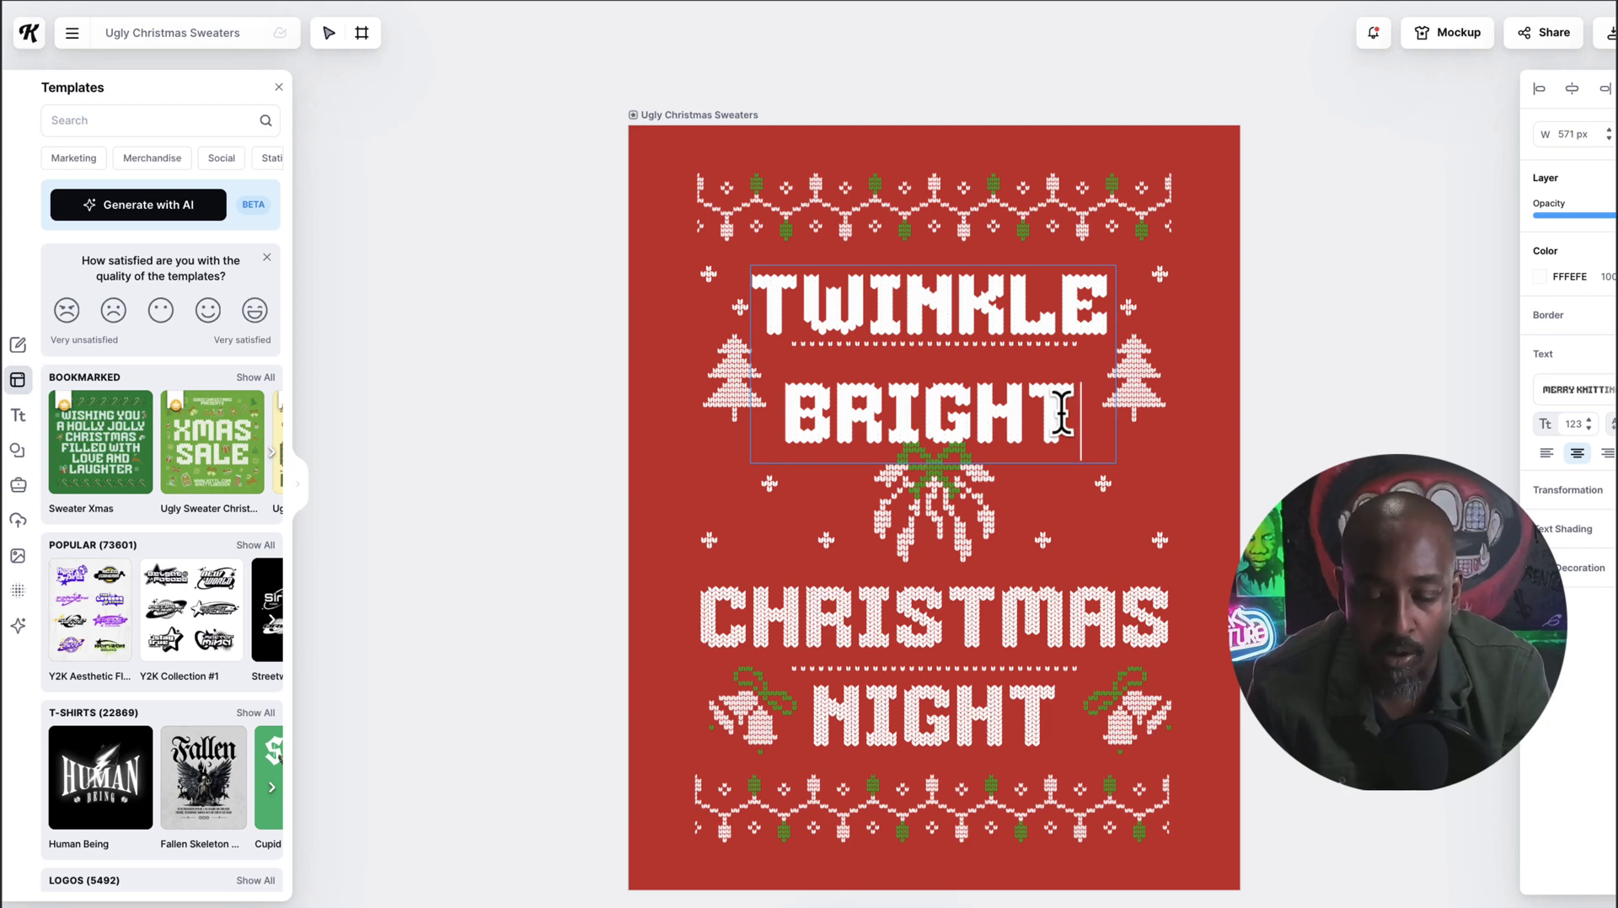
left_click_drag(1065, 411, 743, 264)
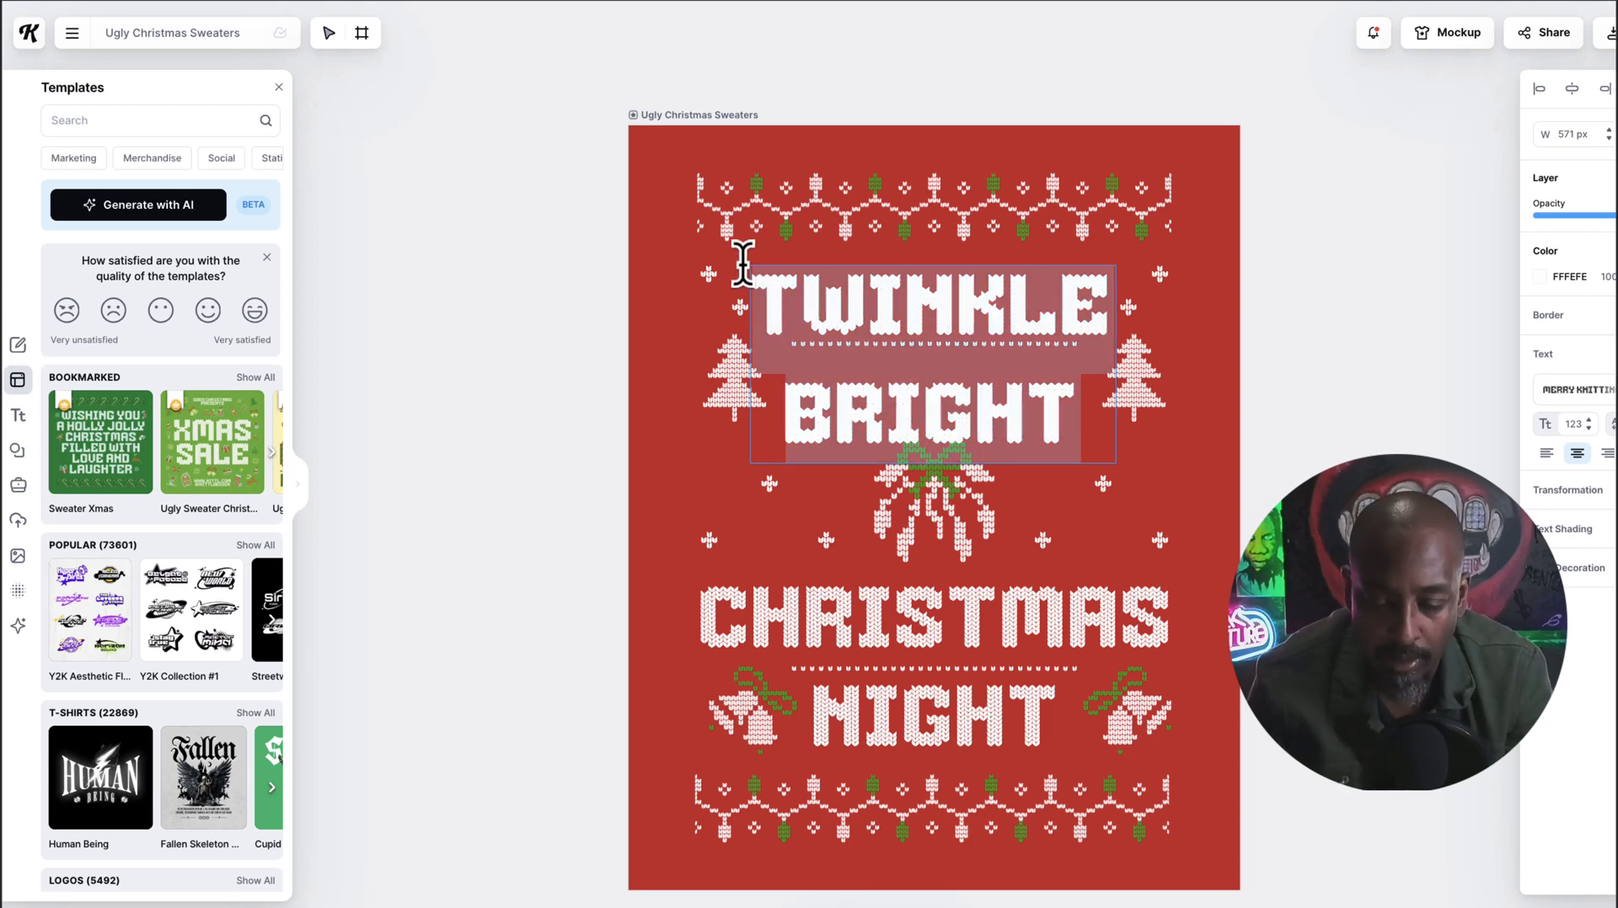
key("BackSpace")
type("SLEIGH MY NAME, SLEIGH MY NAME")
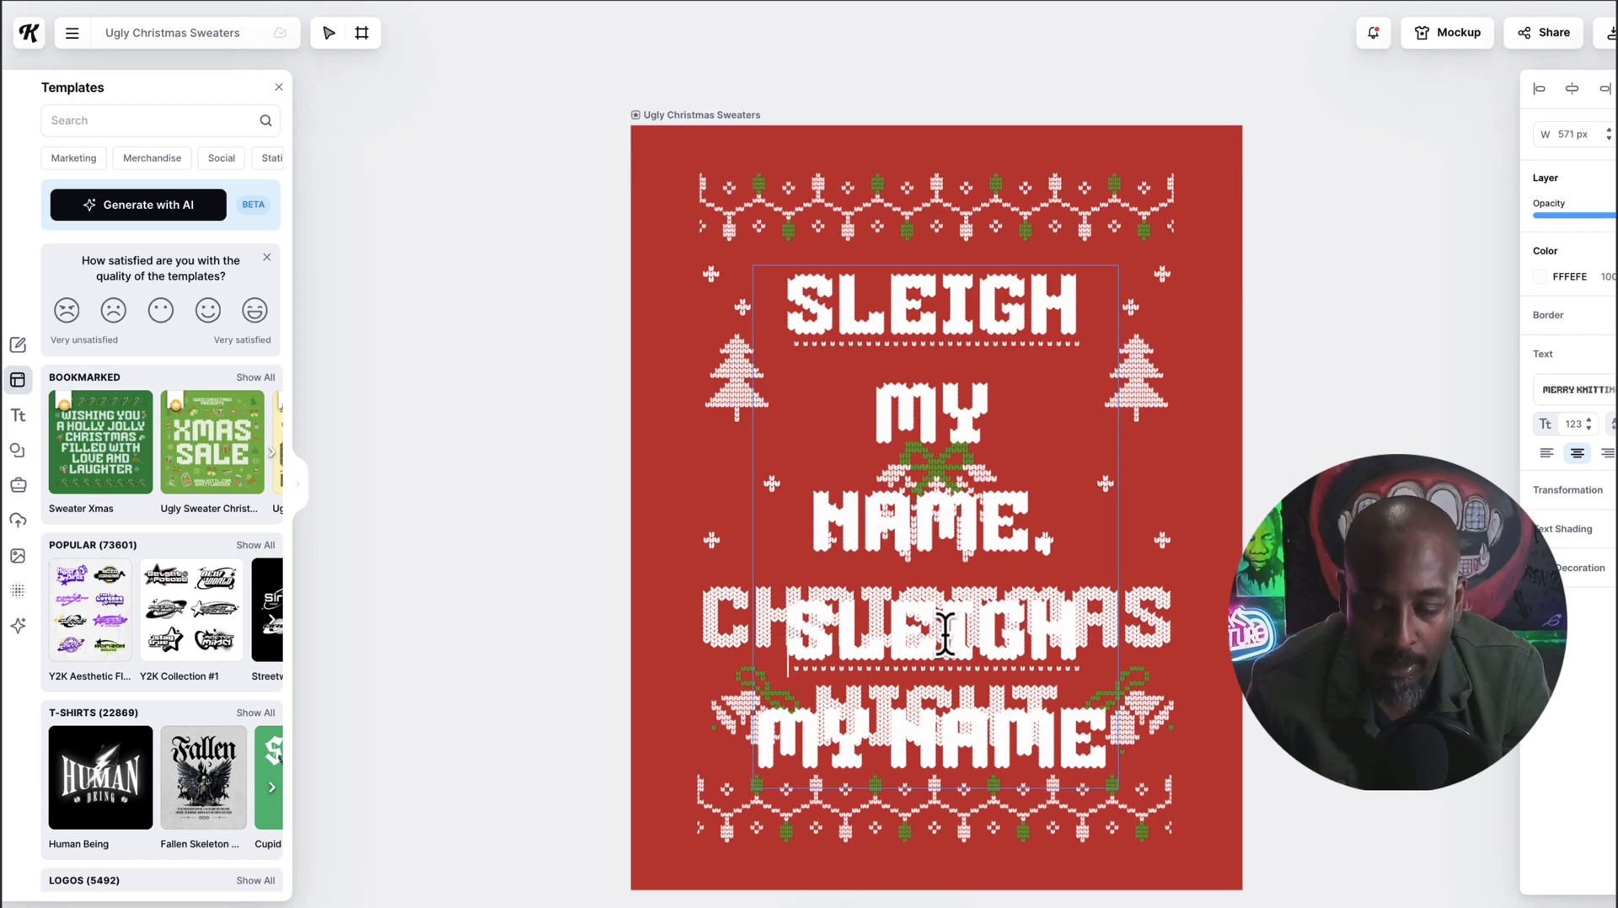
Delete the repeated second "SLEIGH MY NAME" from the upper text and widen its text box to 674 px.
left_click_drag(792, 607, 1124, 800)
key("BackSpace")
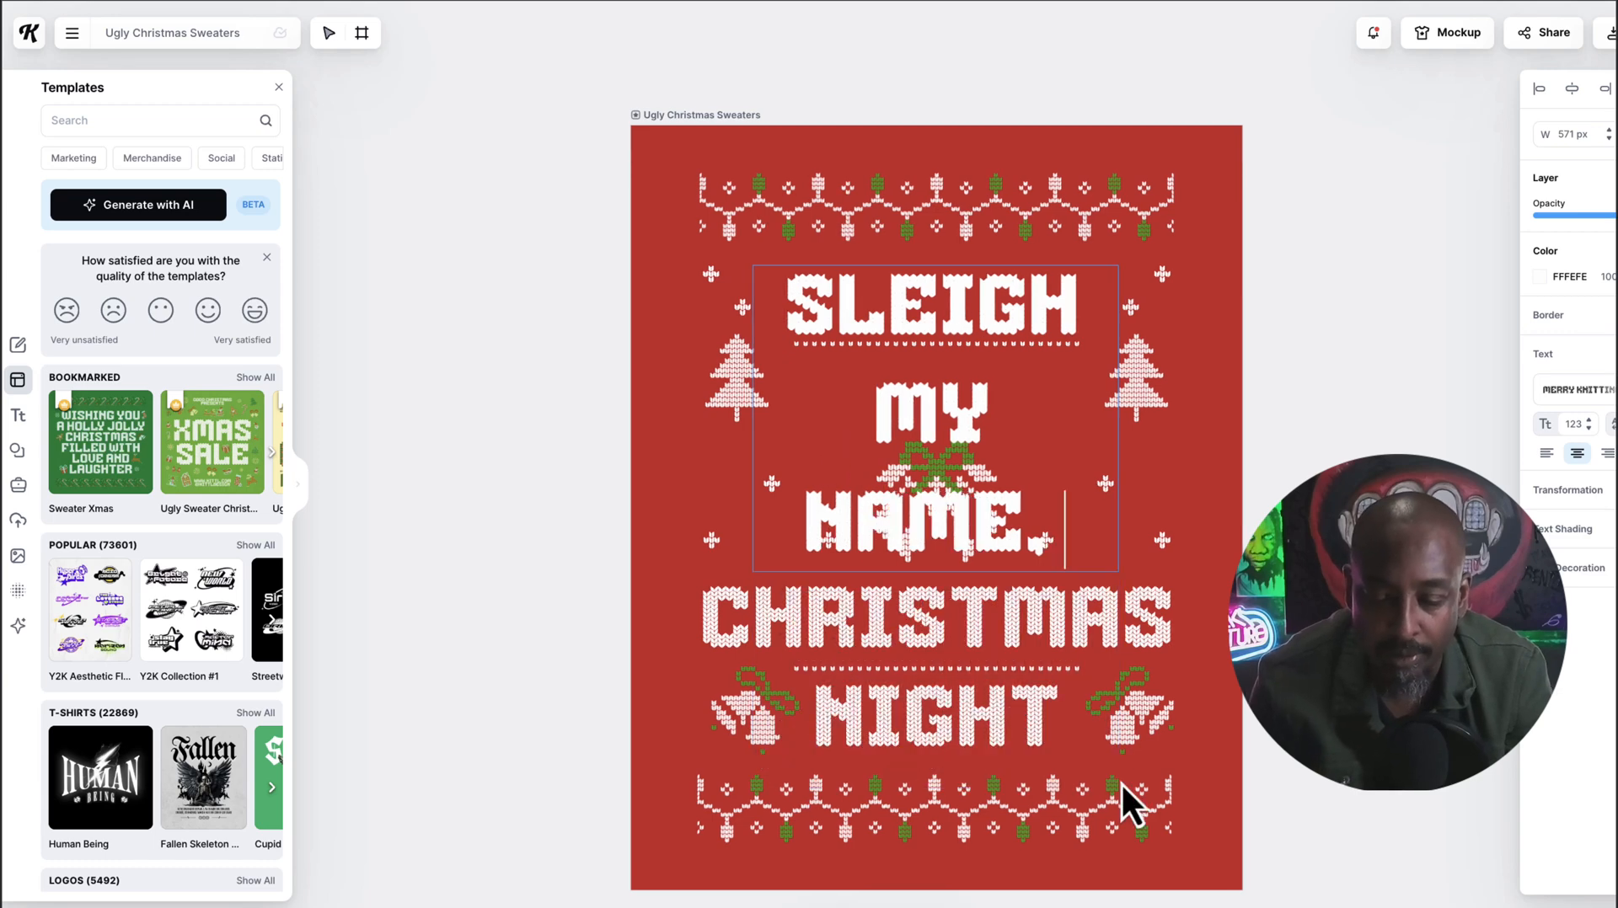
key("Escape")
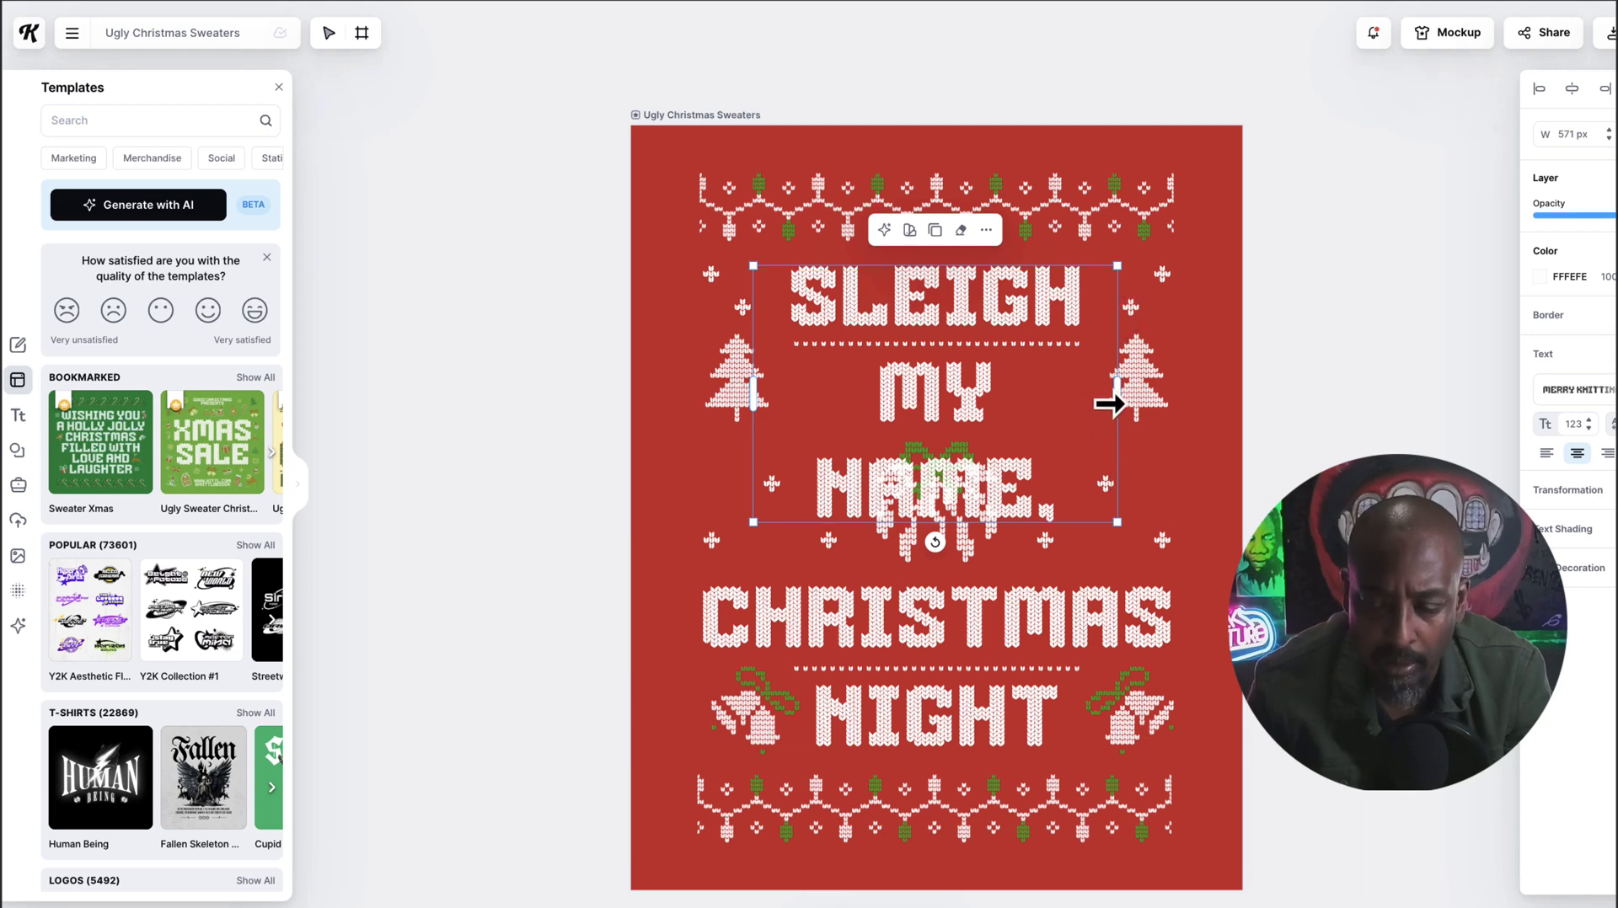
left_click_drag(1108, 402, 1159, 361)
left_click(1142, 365)
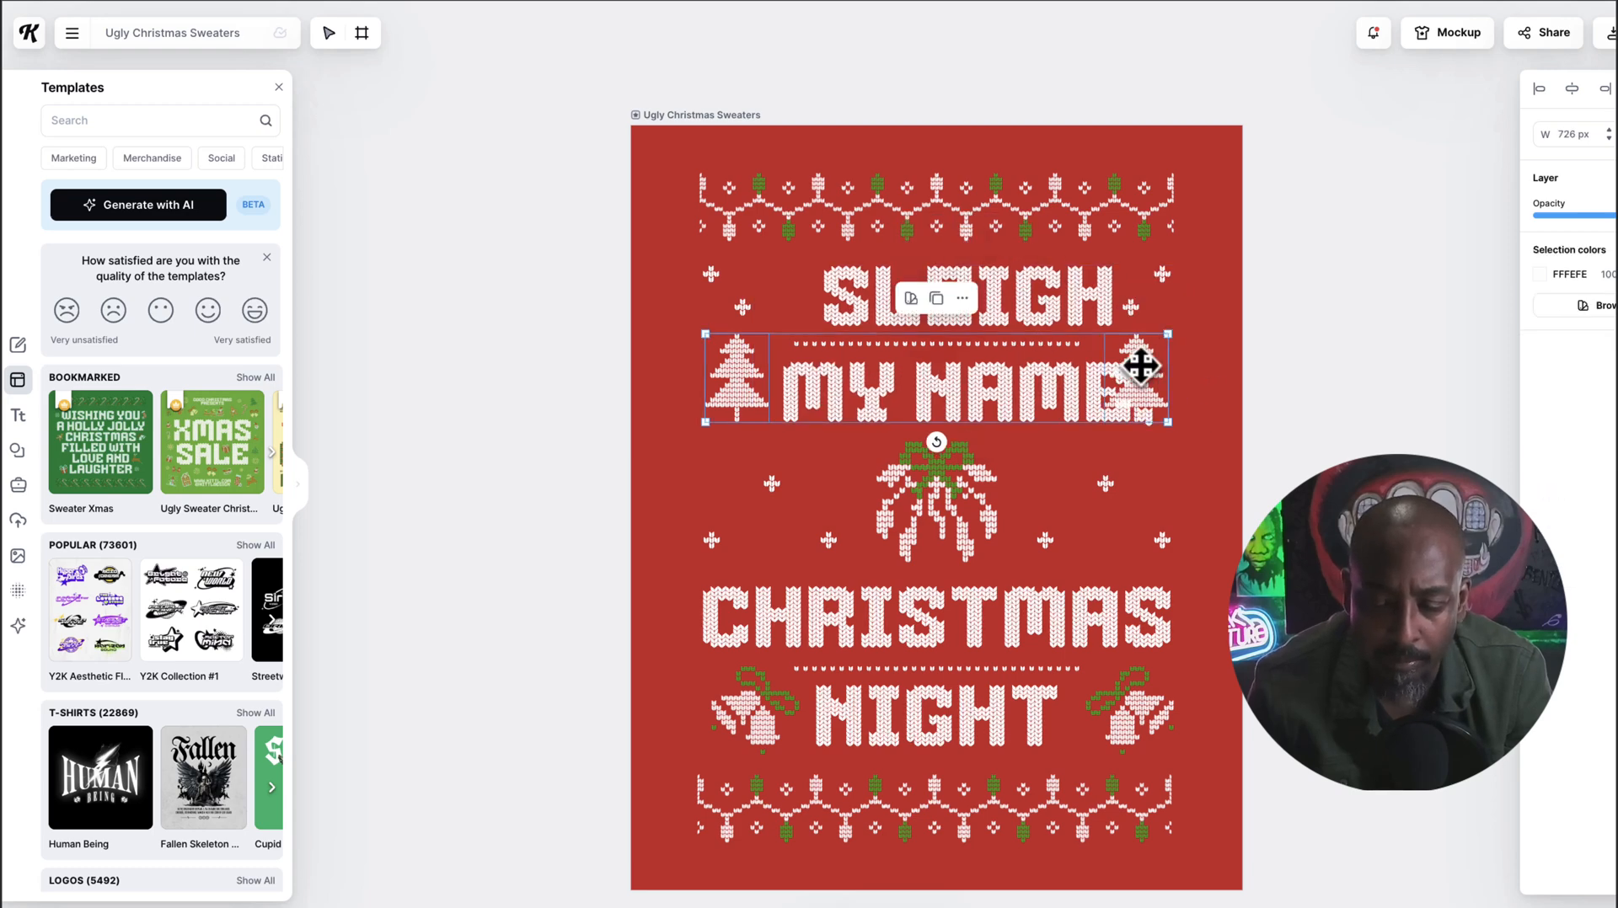
left_click(1135, 362)
right_click(1136, 361)
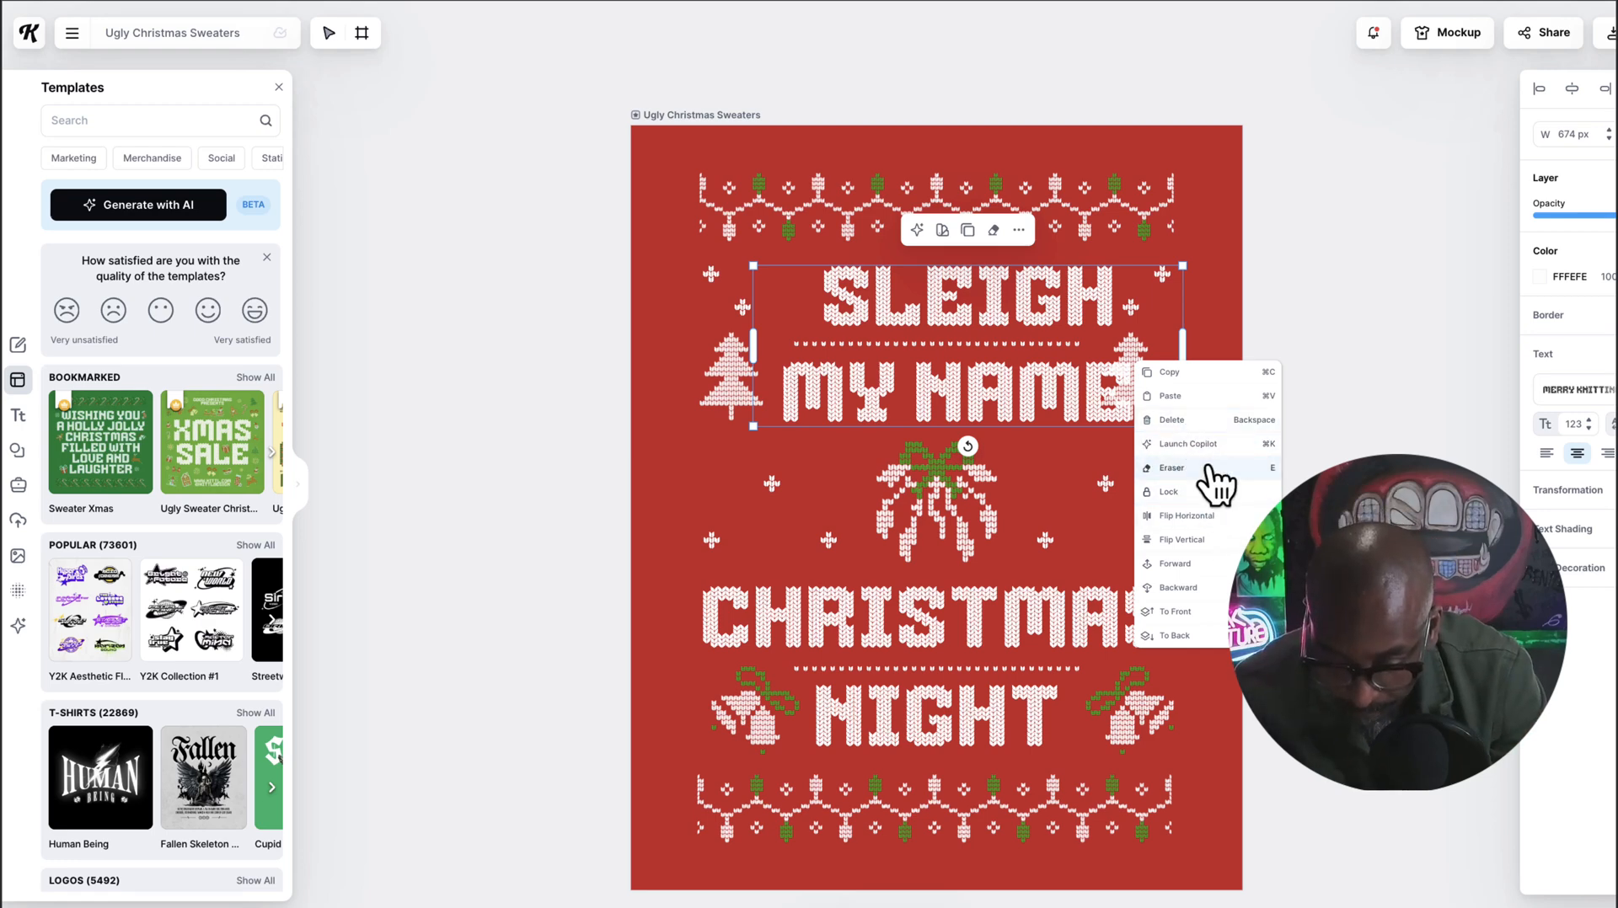
left_click(1174, 318)
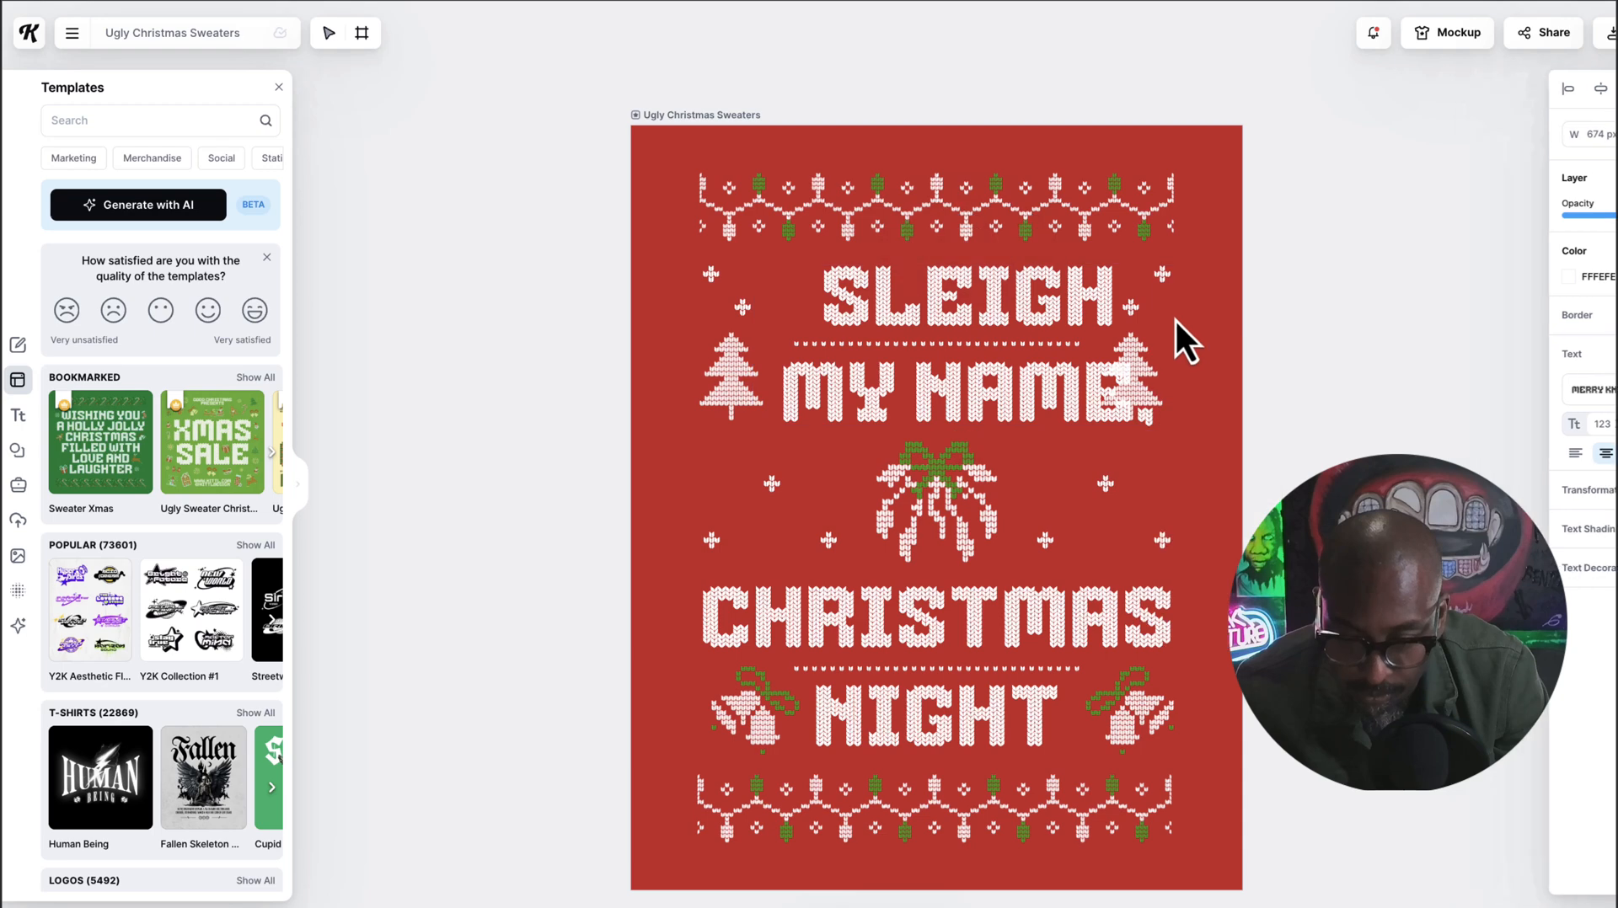
left_click(1130, 357)
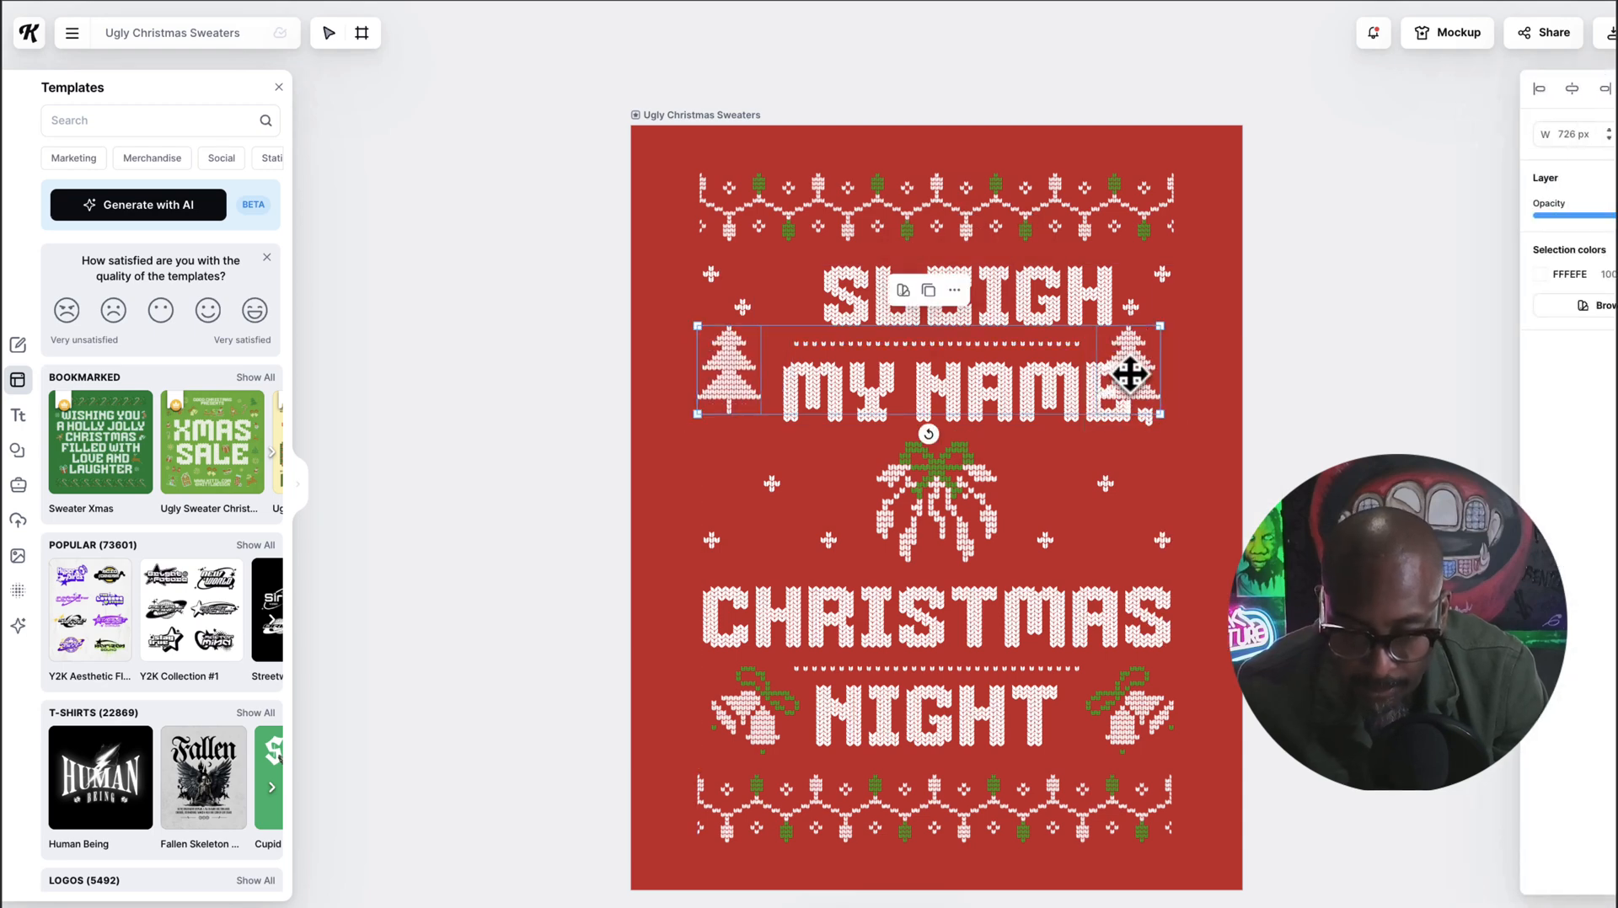
right_click(1130, 374)
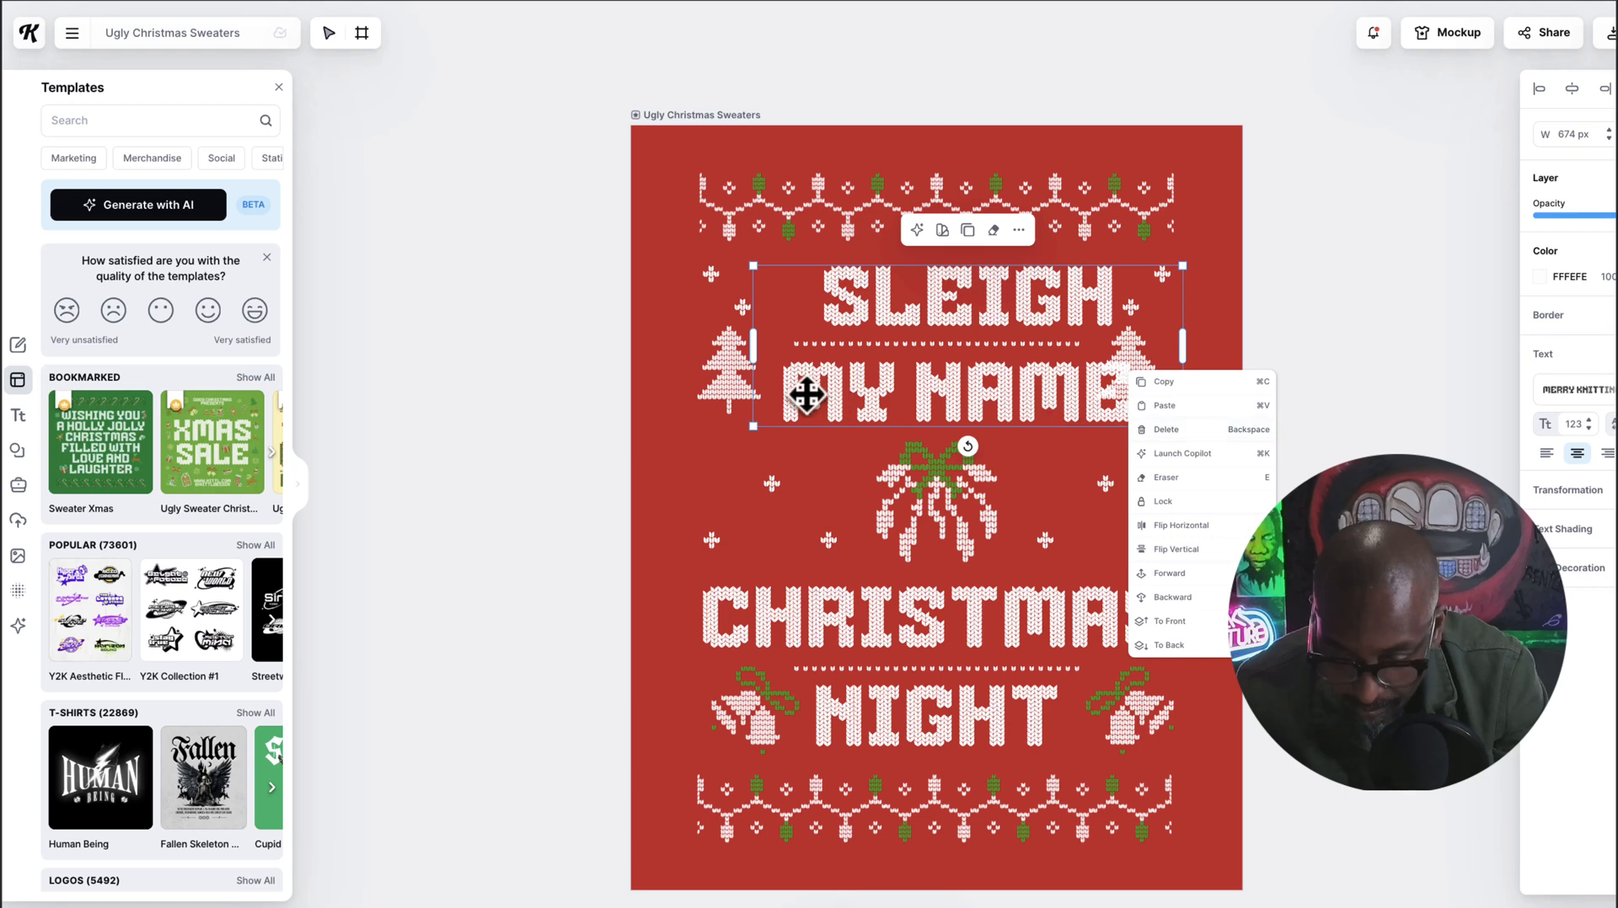
Ungroup the two Christmas trees, move them into place on either side of the text, and shift "SLEIGH MY NAME," between them.
left_click(730, 386)
right_click(729, 386)
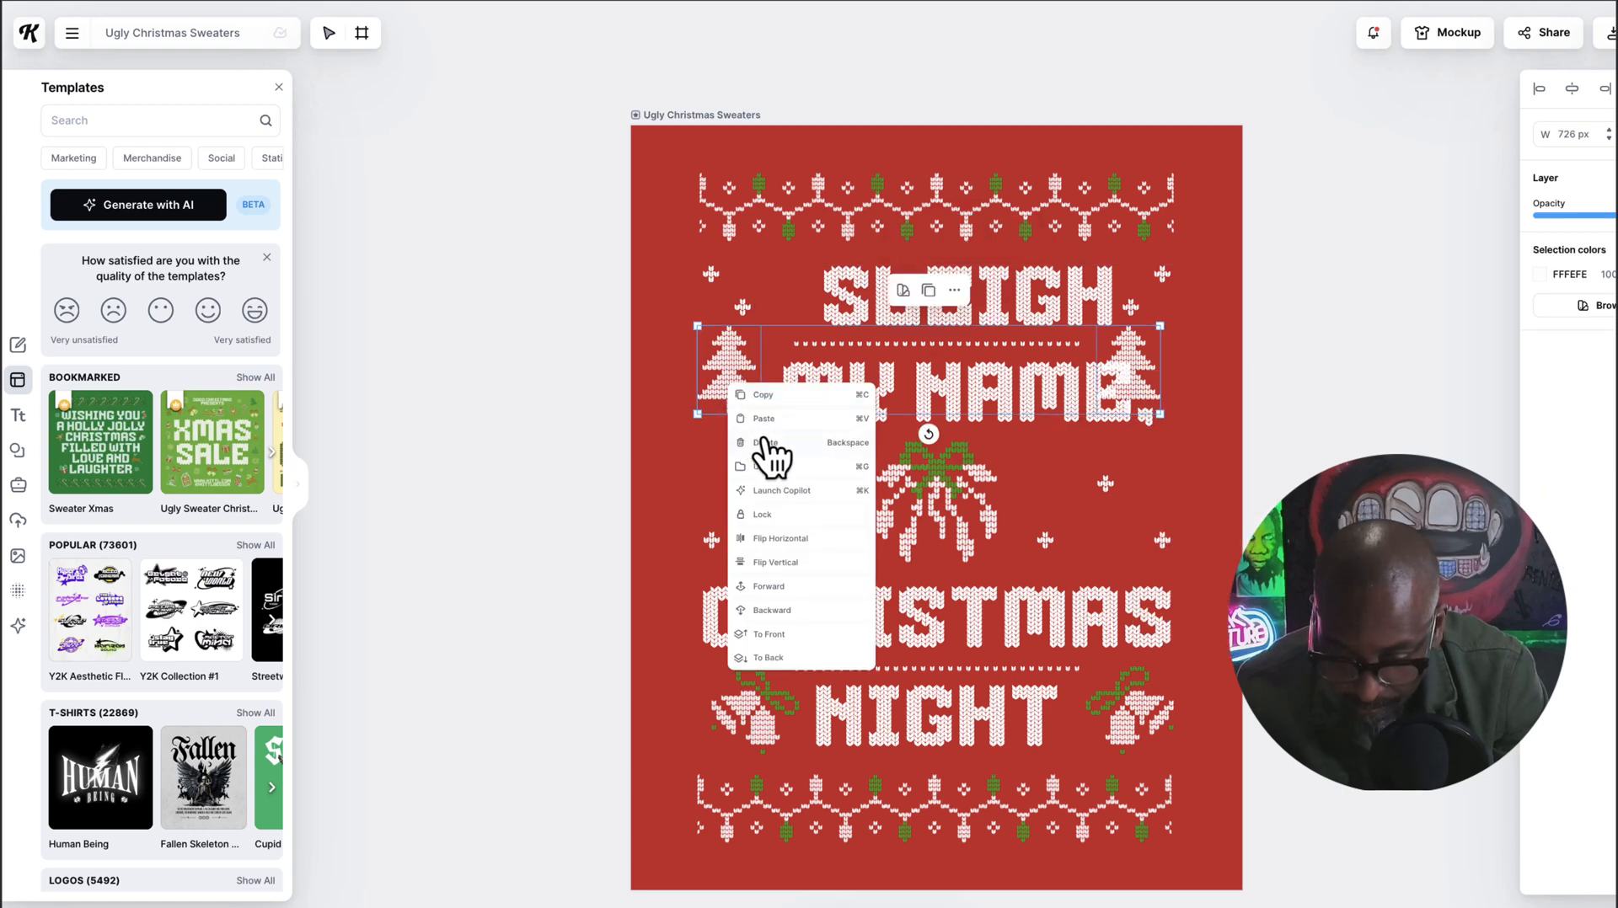
left_click(773, 463)
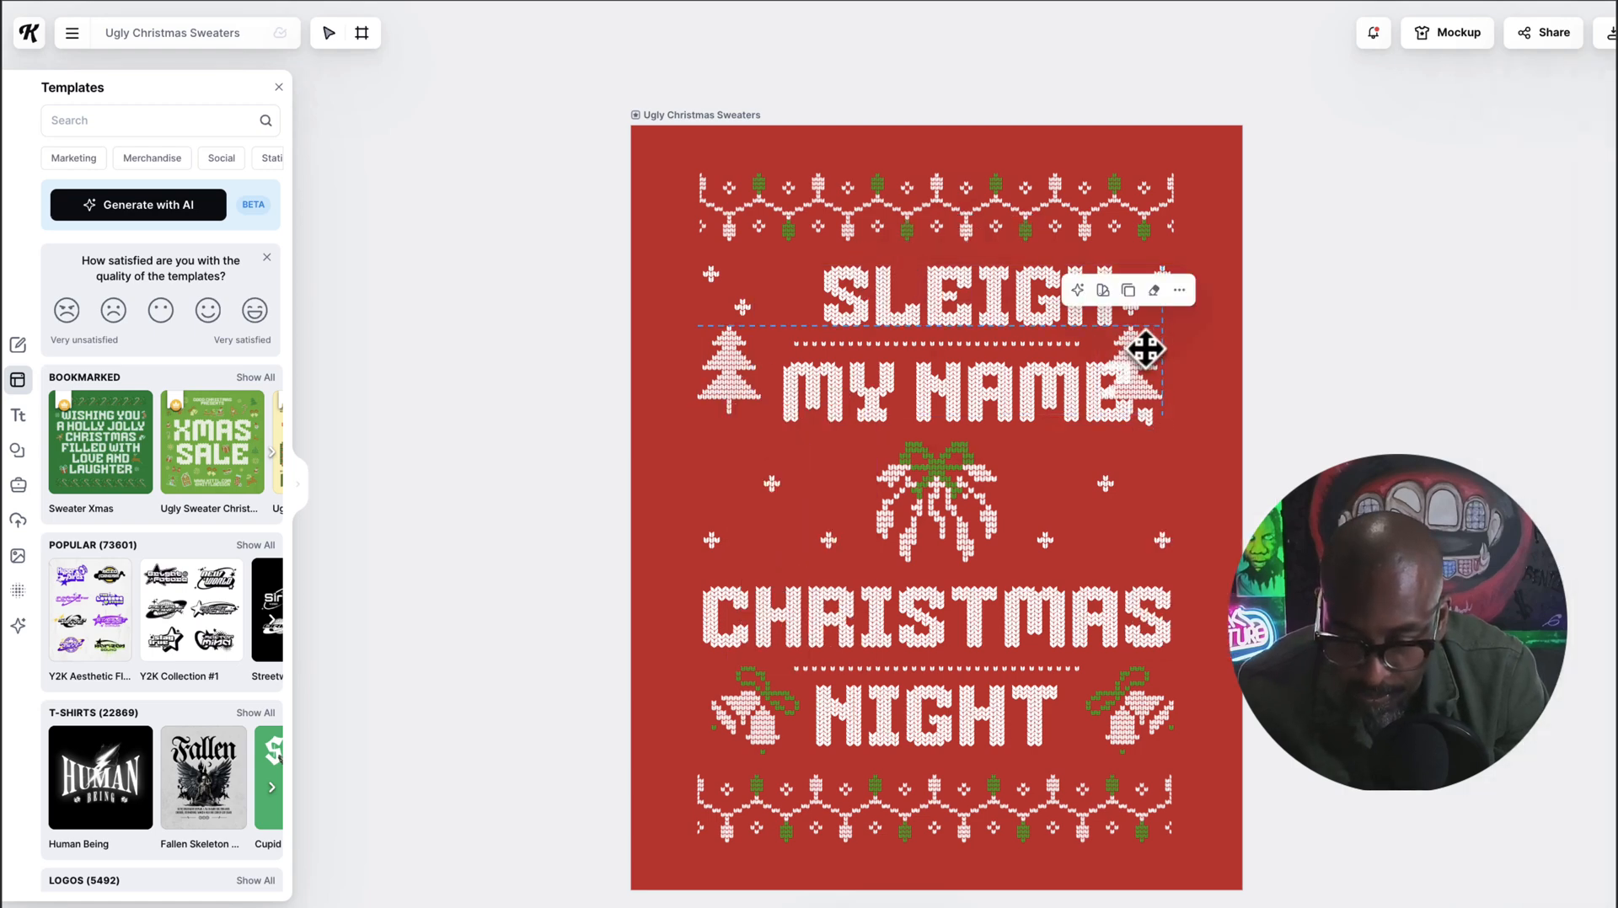
left_click_drag(1145, 351, 1182, 347)
left_click(733, 375)
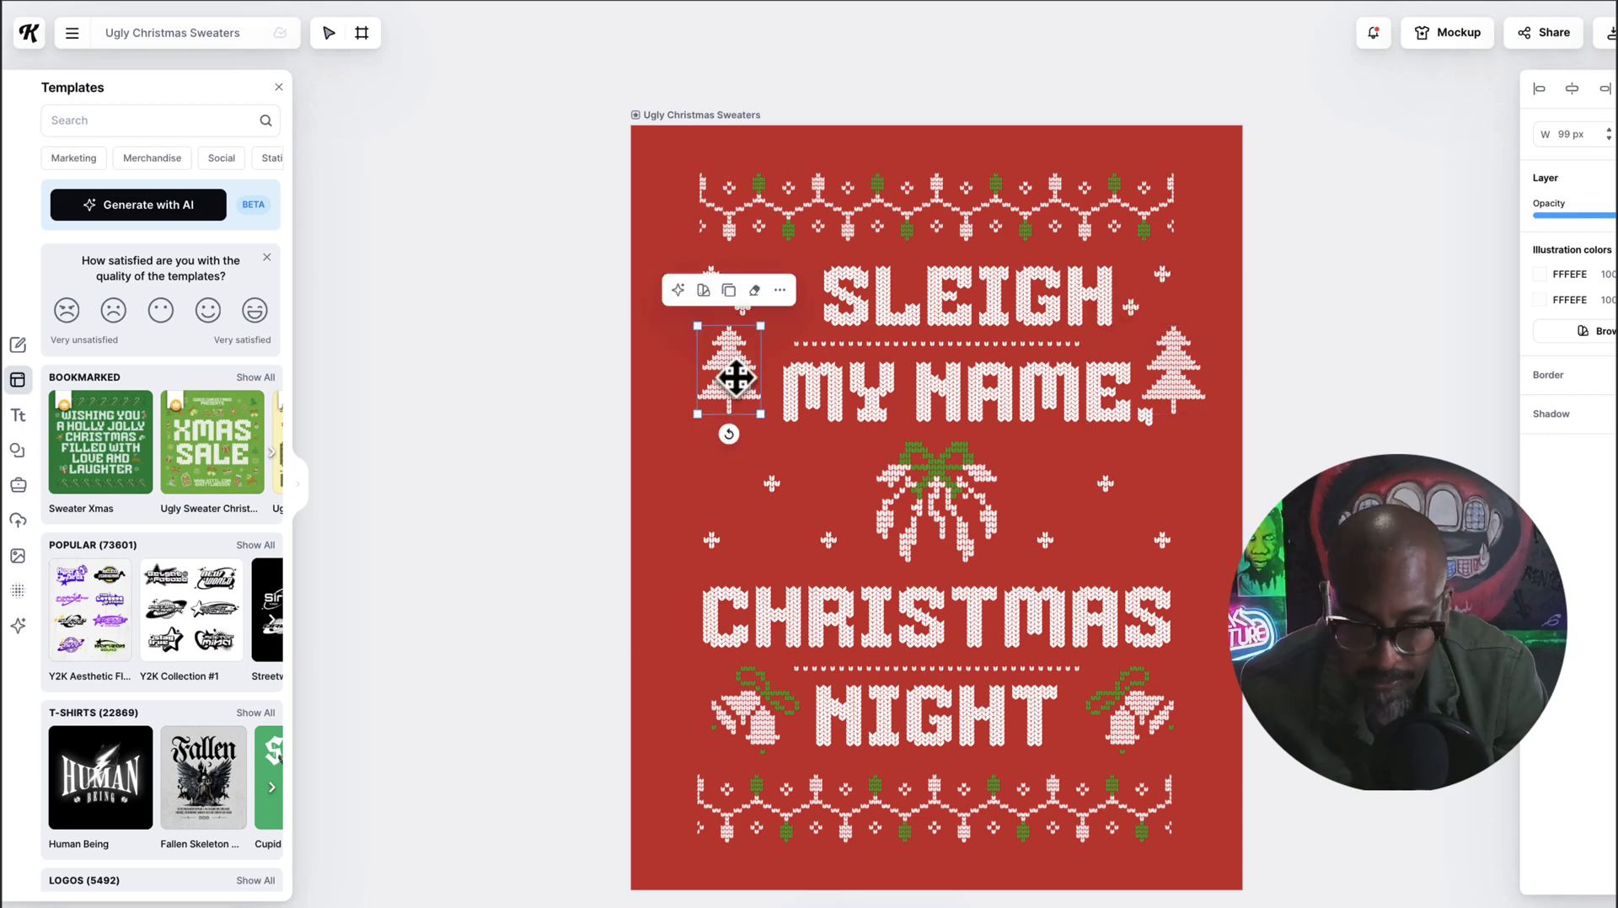
left_click_drag(733, 375, 727, 386)
left_click_drag(897, 337, 871, 307)
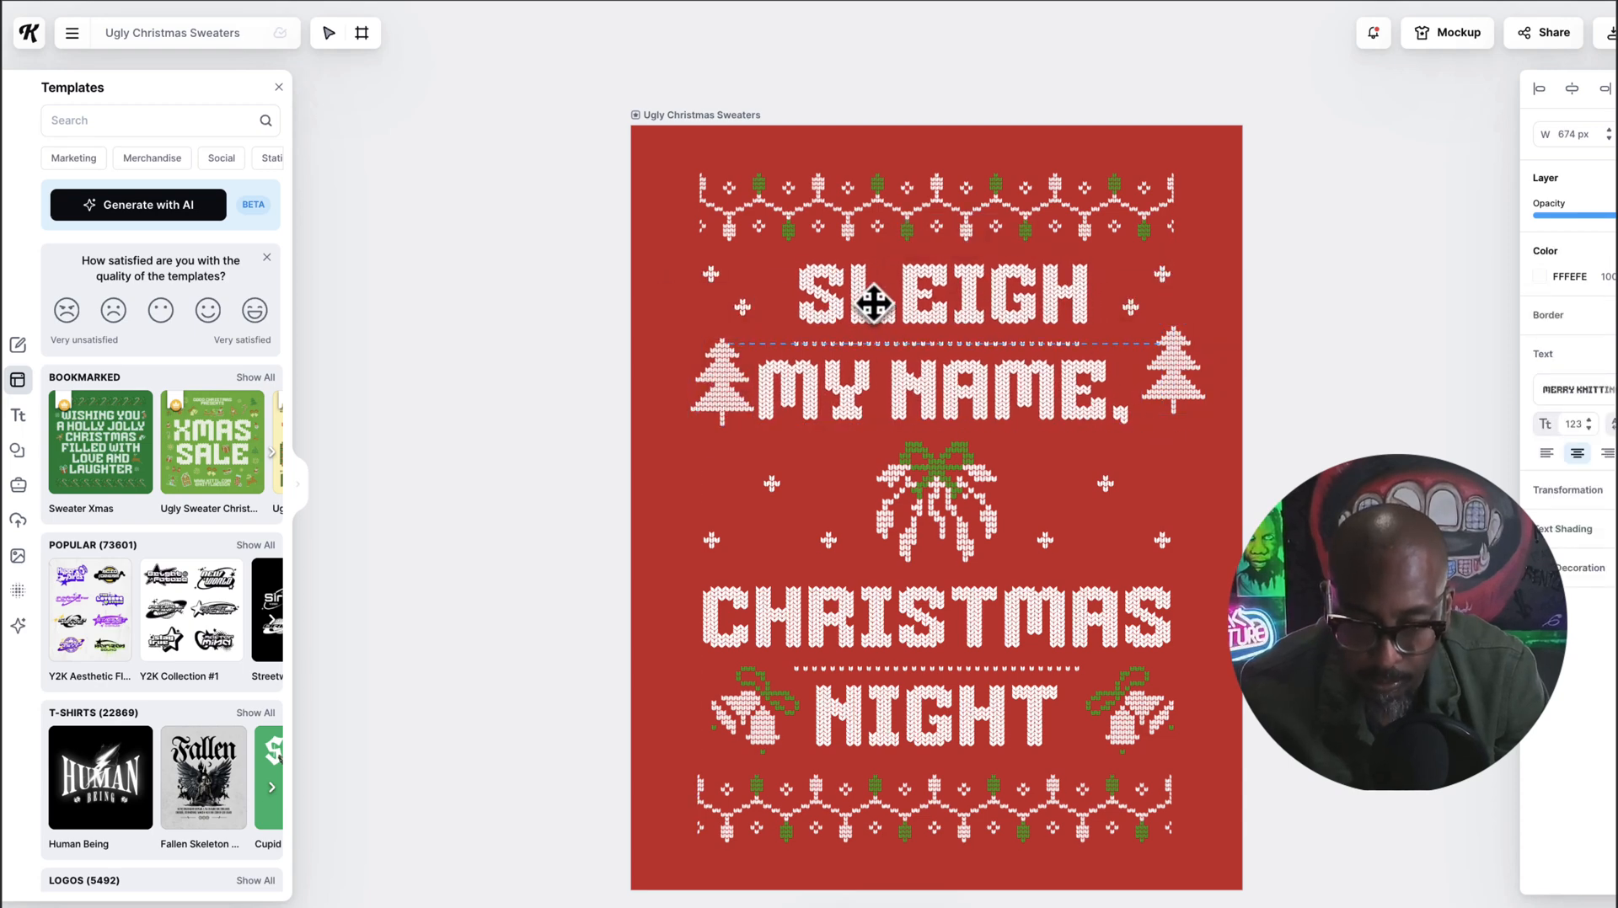
Delete the lower "CHRISTMAS NIGHT" text, then ungroup the two bell ornaments and move them outward.
left_click(1022, 603)
key("Delete")
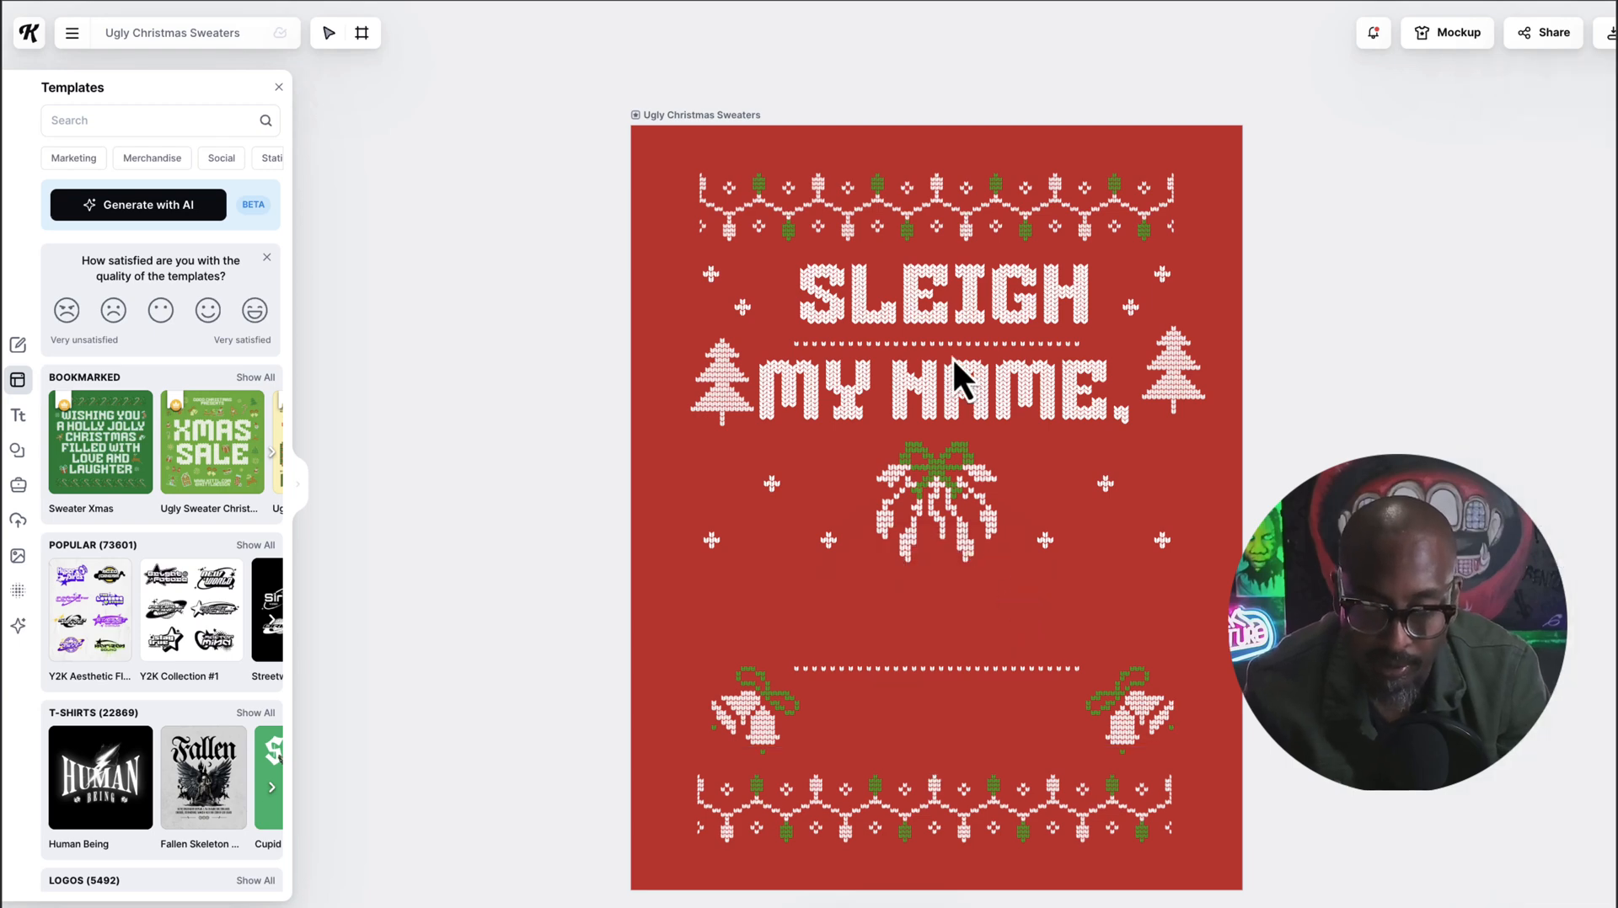
left_click(1127, 701)
right_click(1130, 701)
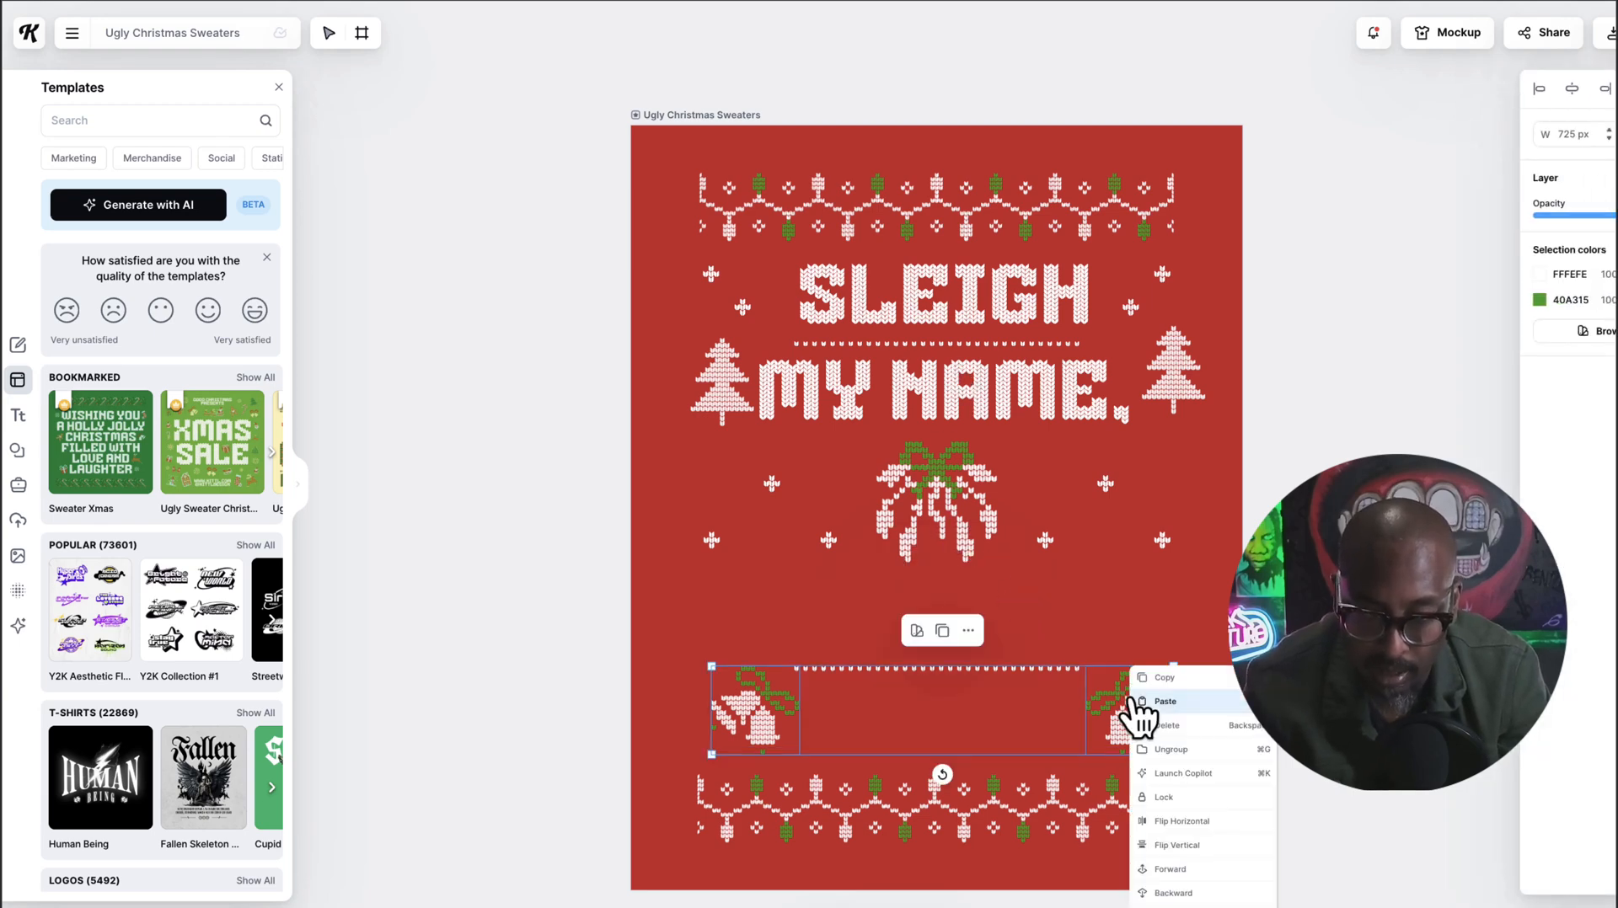
left_click(1171, 749)
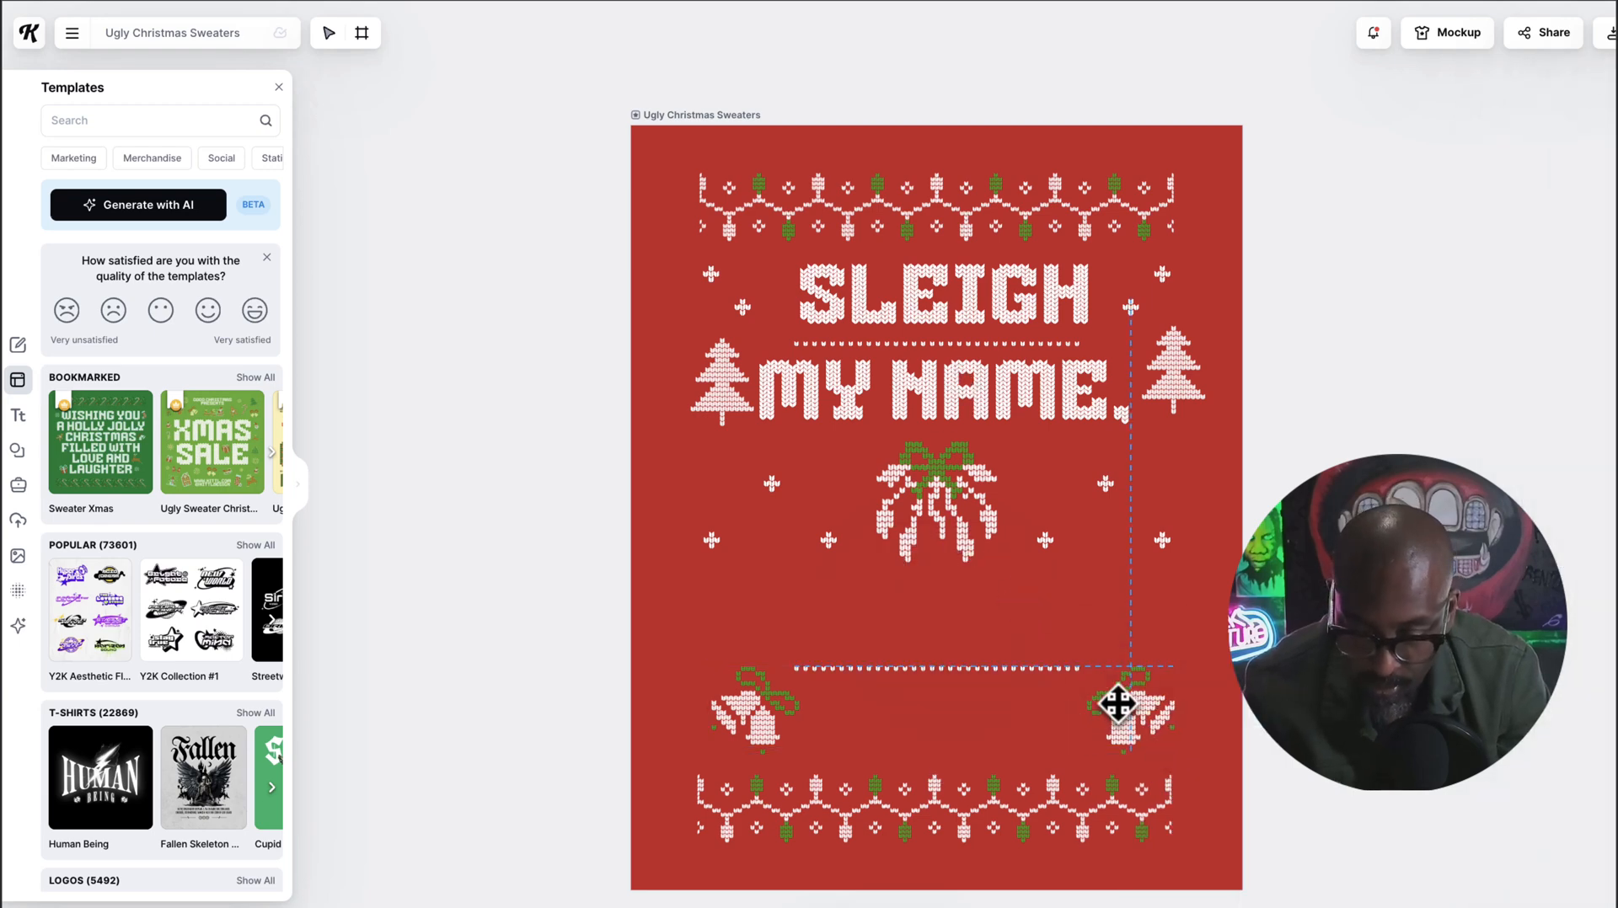
left_click_drag(1119, 707, 1150, 701)
left_click_drag(755, 728, 719, 728)
Nudge the upper "SLEIGH MY NAME," text toward the middle of the design and remove its trailing comma.
left_click_drag(949, 324, 955, 322)
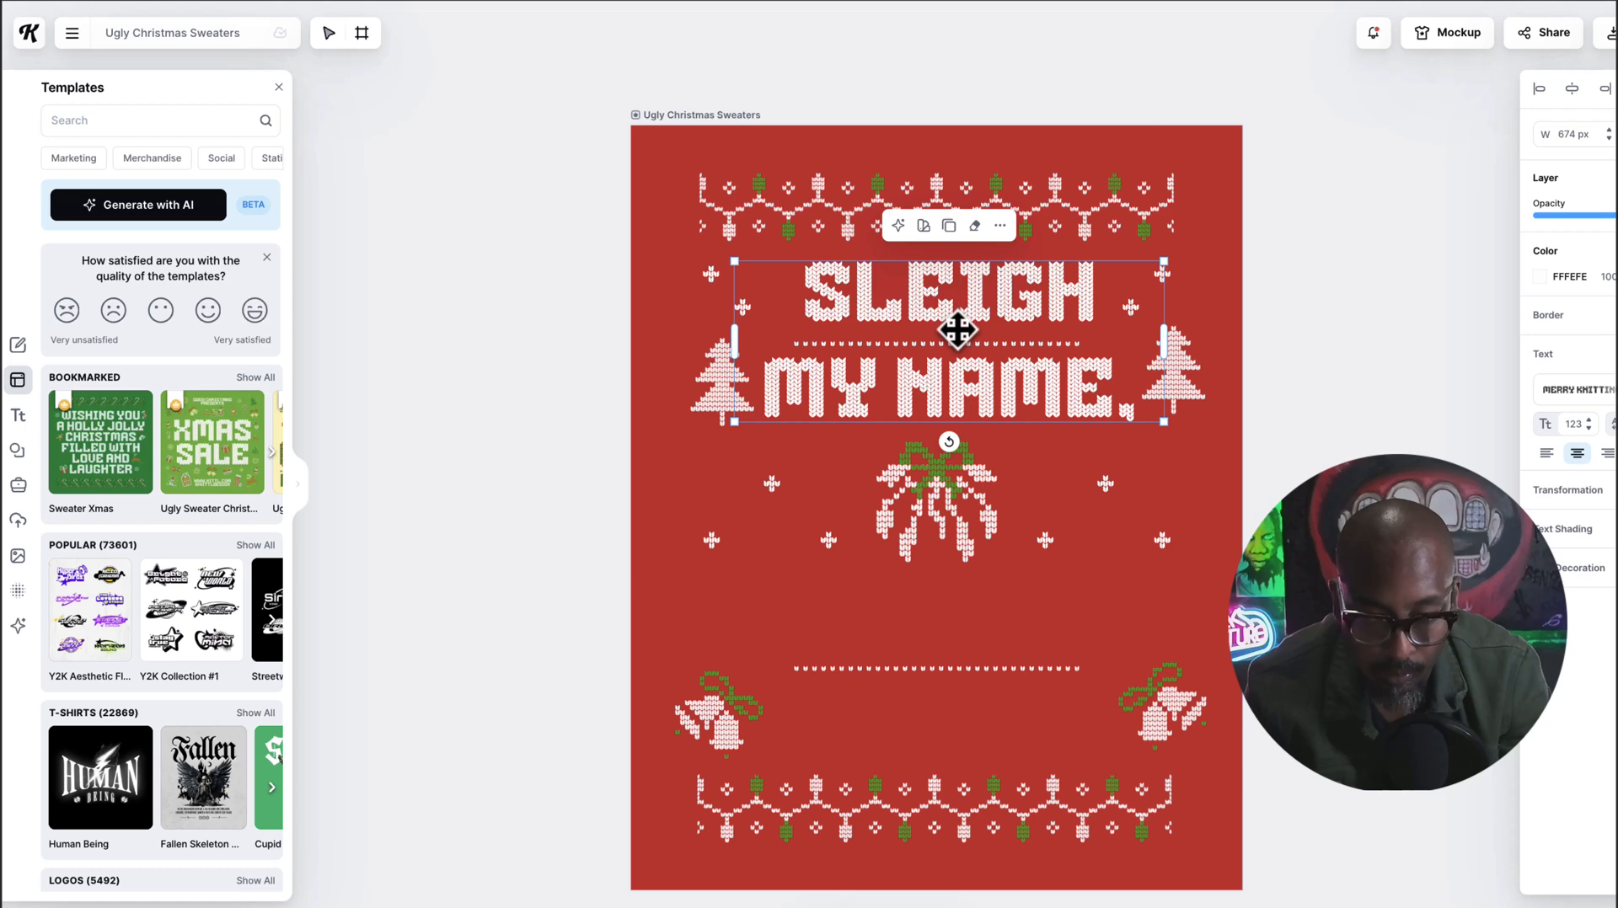
double_click(1130, 417)
key("BackSpace")
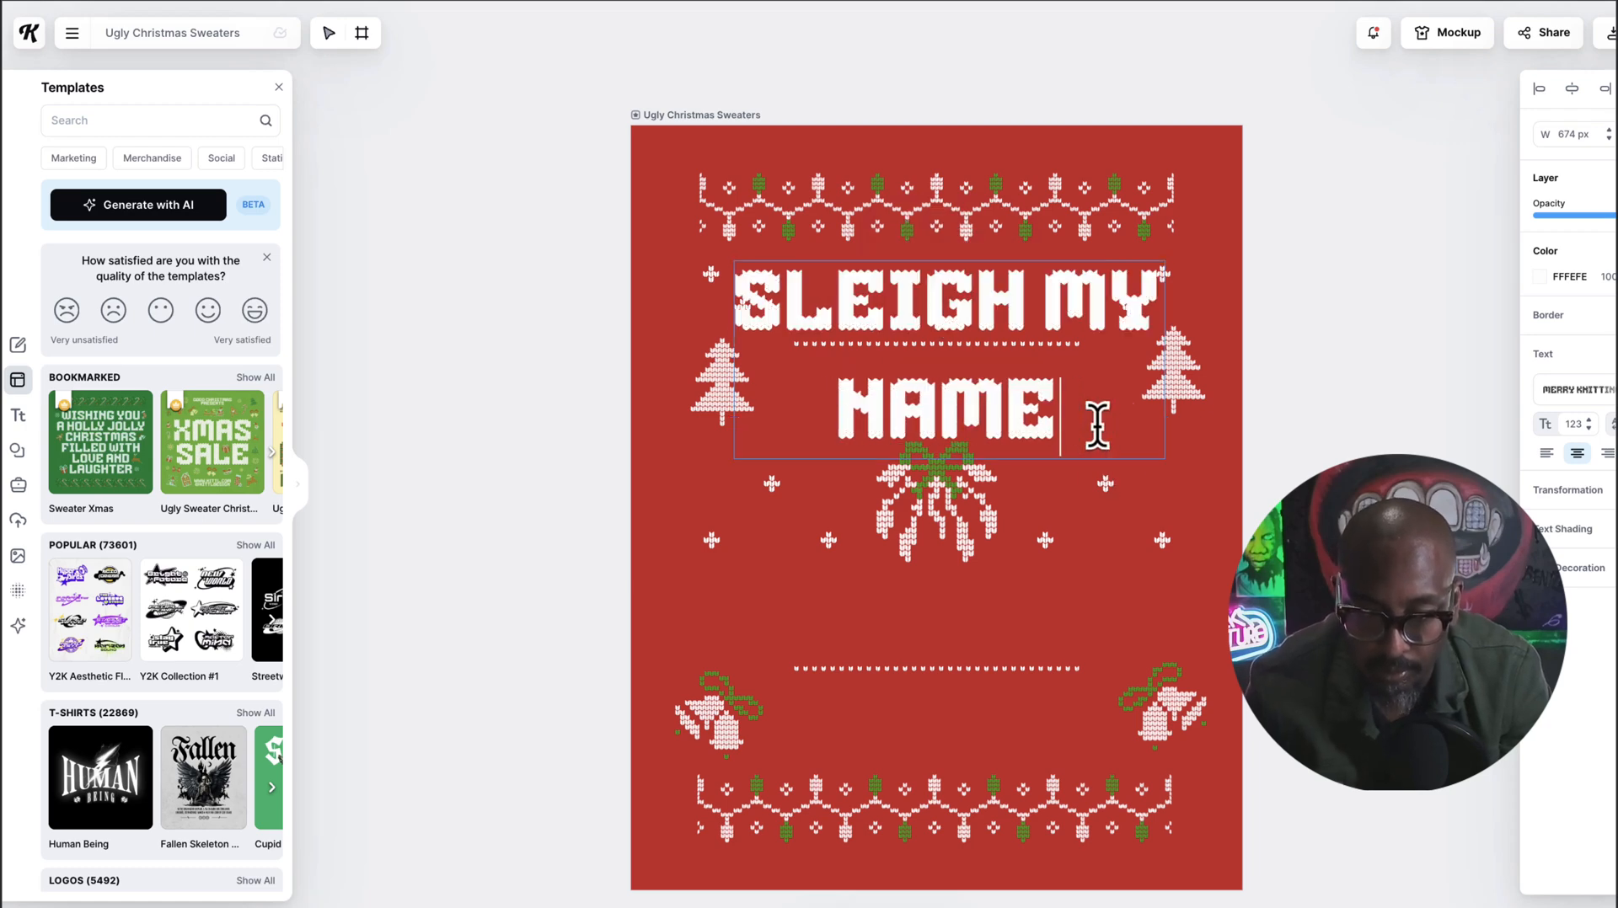
left_click(1157, 517)
Duplicate the "SLEIGH MY NAME" text and place the copy below the mistletoe, in the gap between the bells.
double_click(1037, 316)
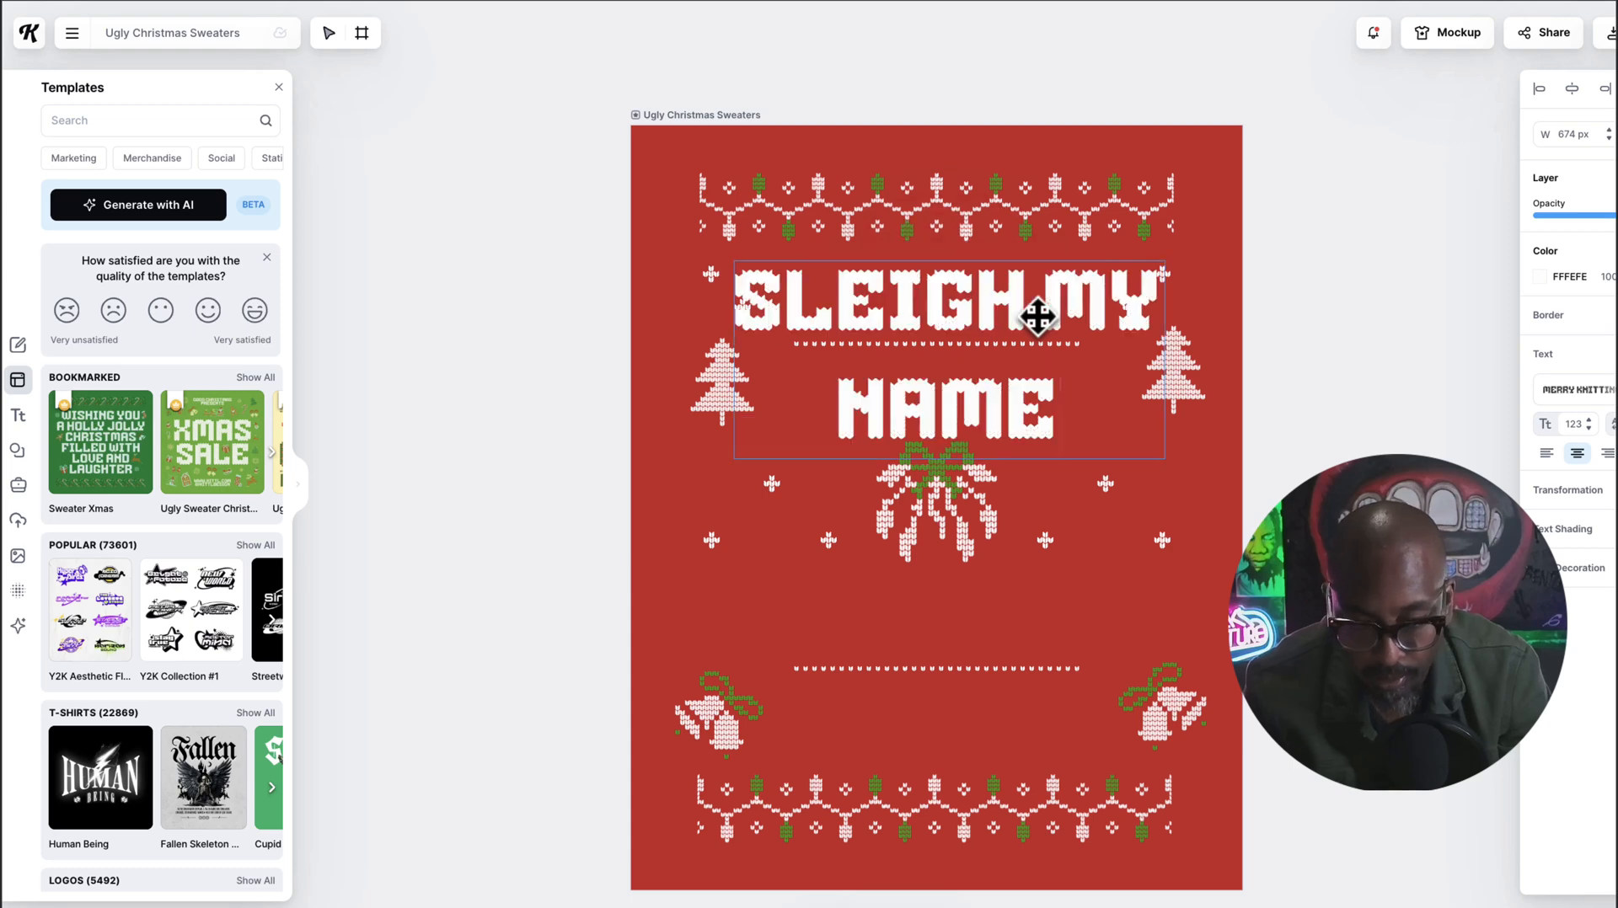
left_click_drag(1037, 317, 1036, 468)
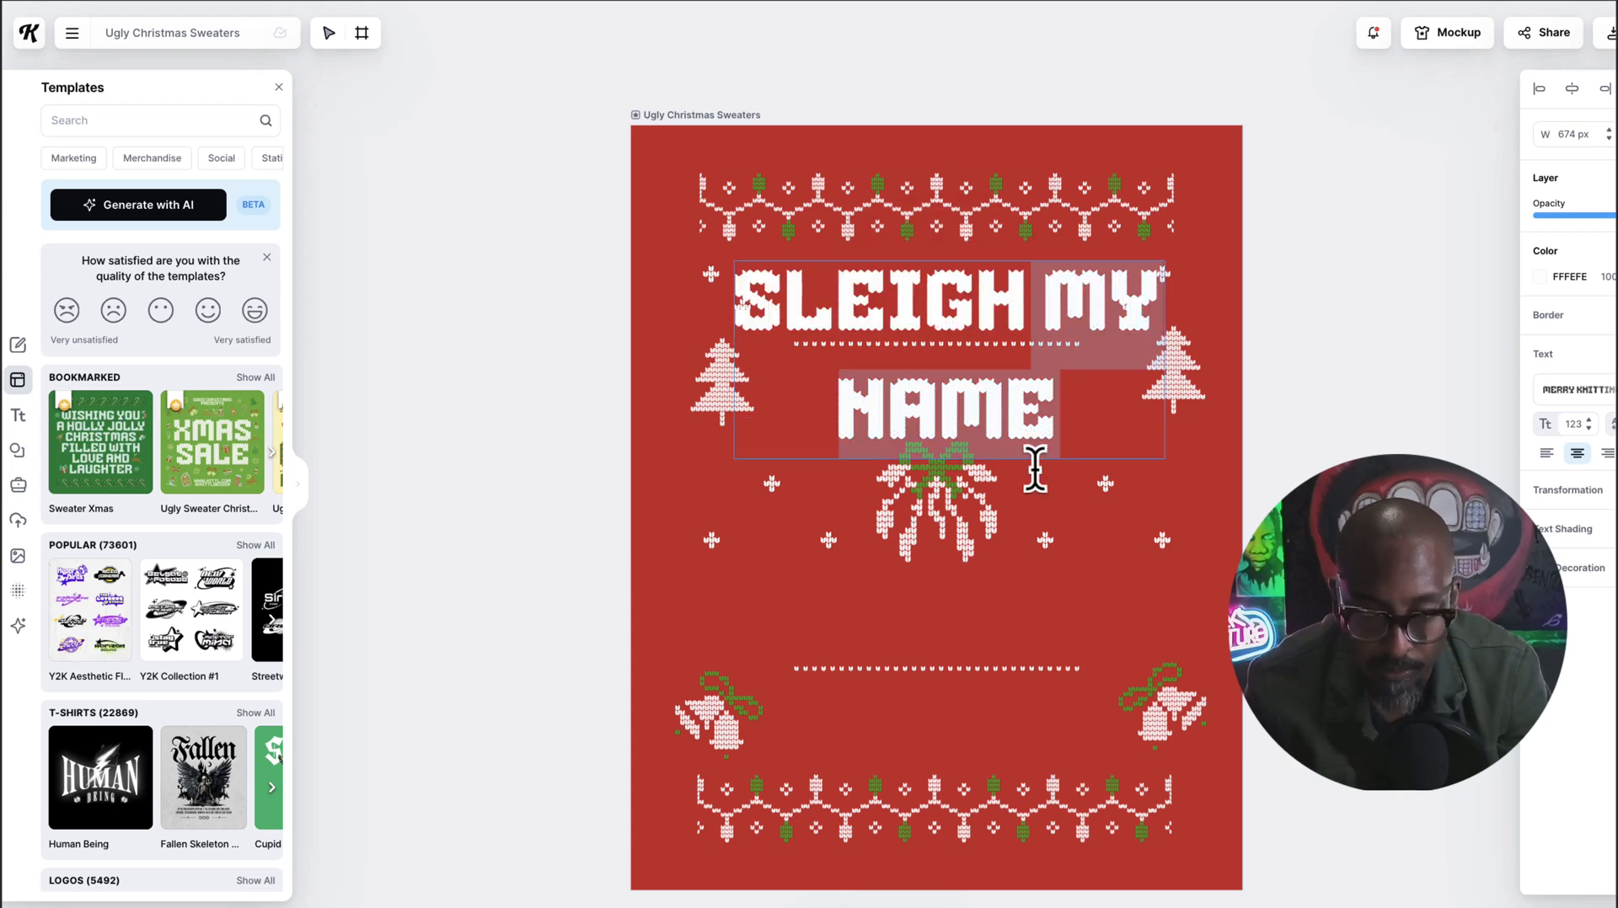
left_click(1217, 417)
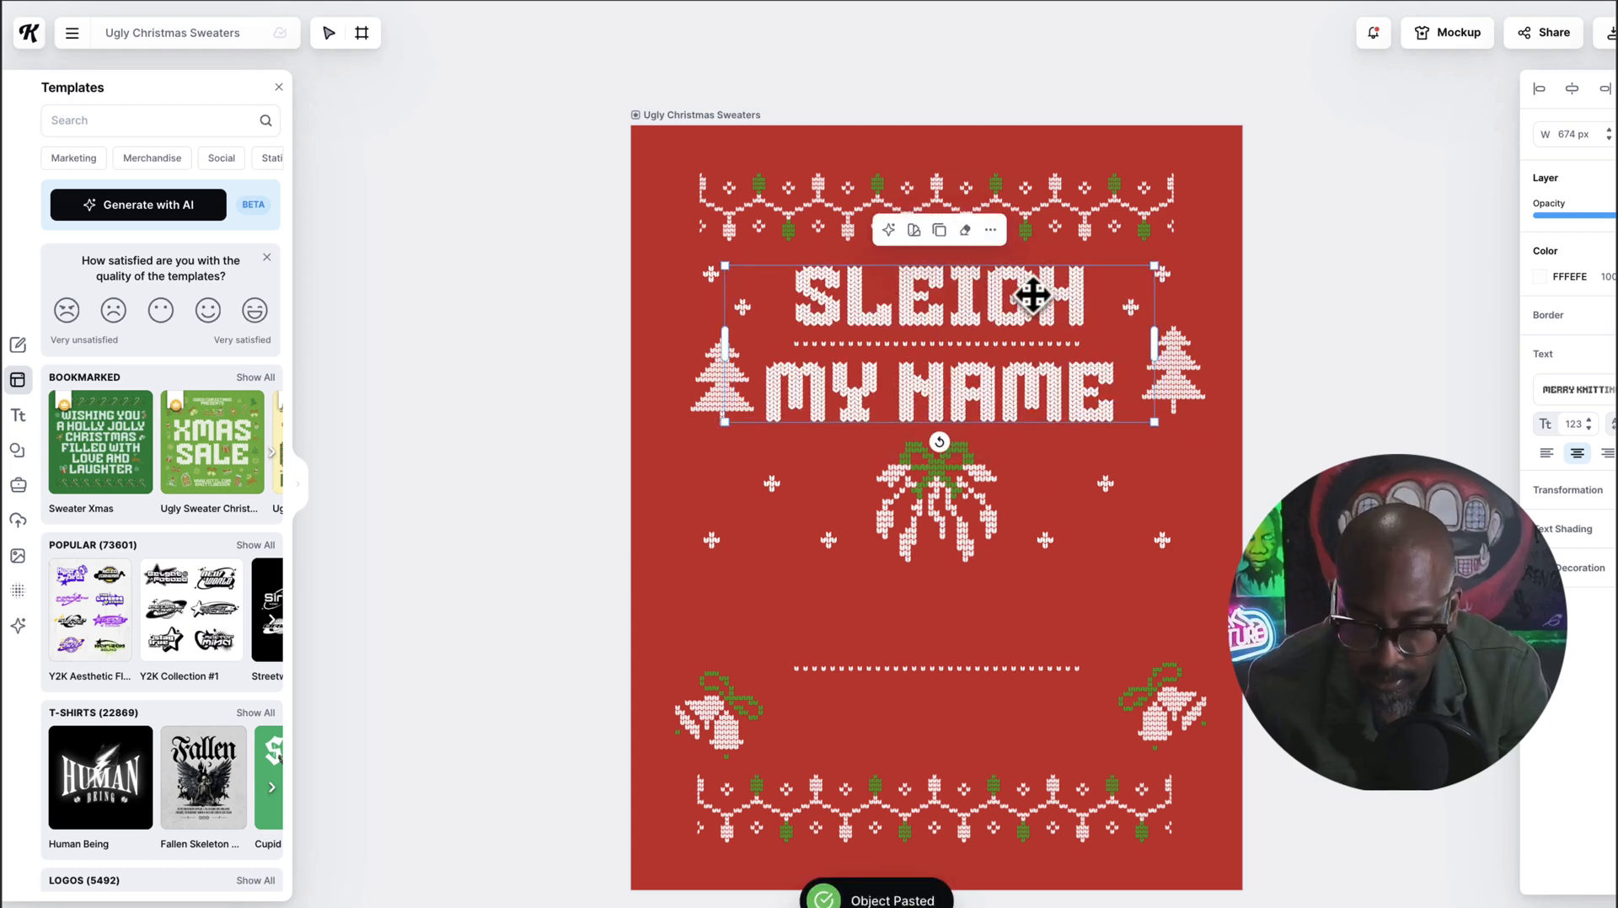
left_click_drag(1038, 294, 1035, 624)
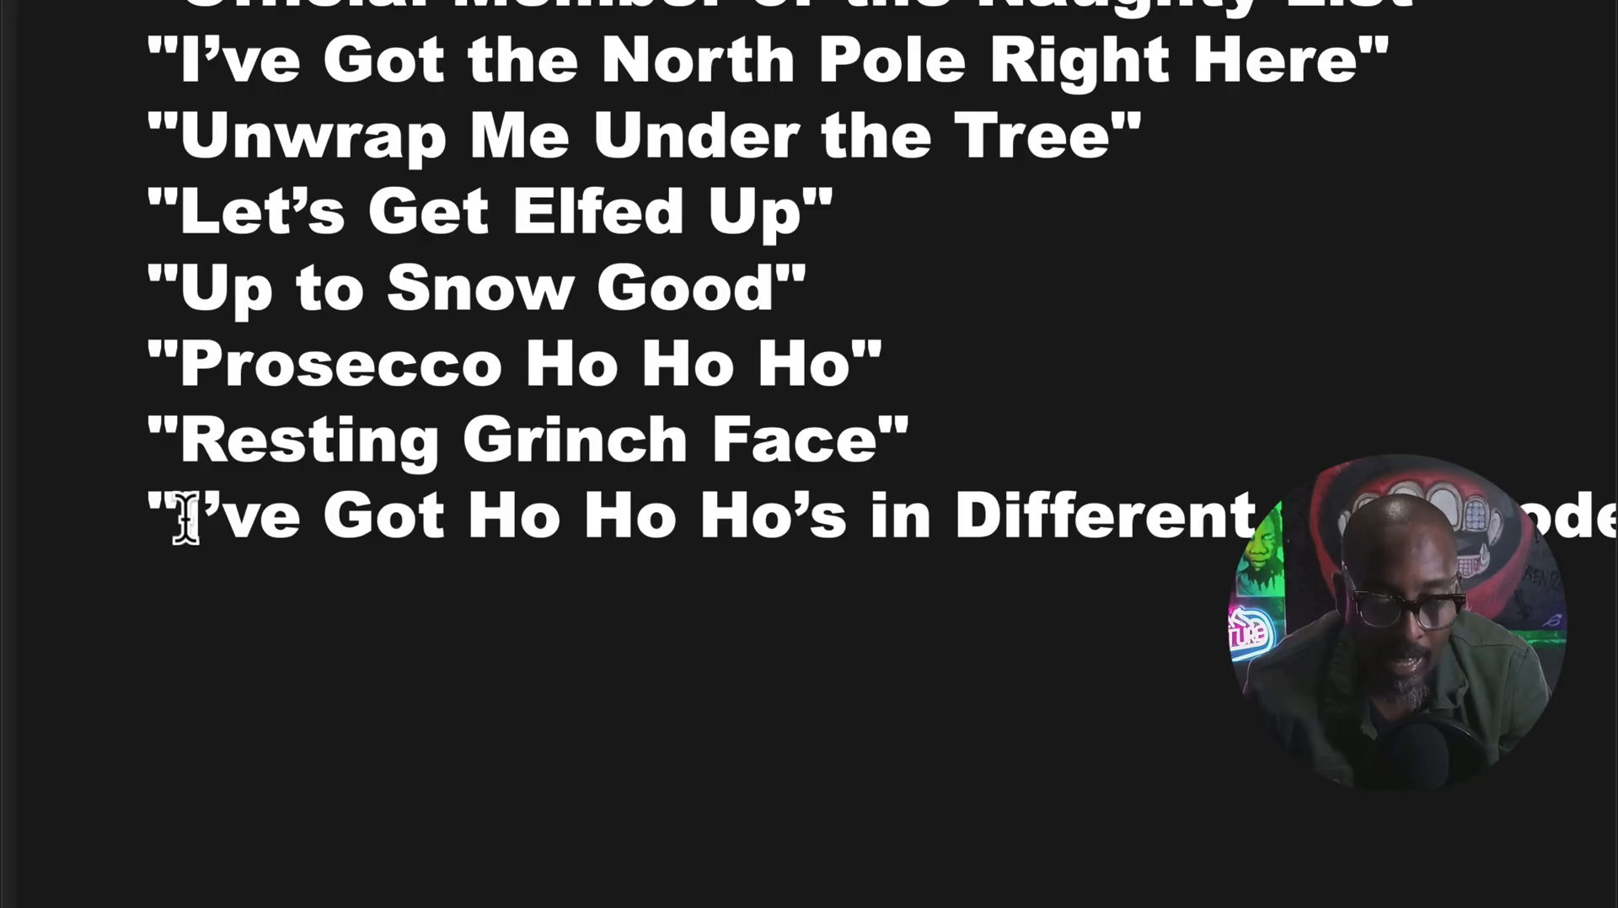
Select the "I've Got Ho Ho Ho's" slogan in the list and open the bookmarked "Santa's Naughty List" sweater design in the editor.
left_click_drag(185, 518, 1167, 556)
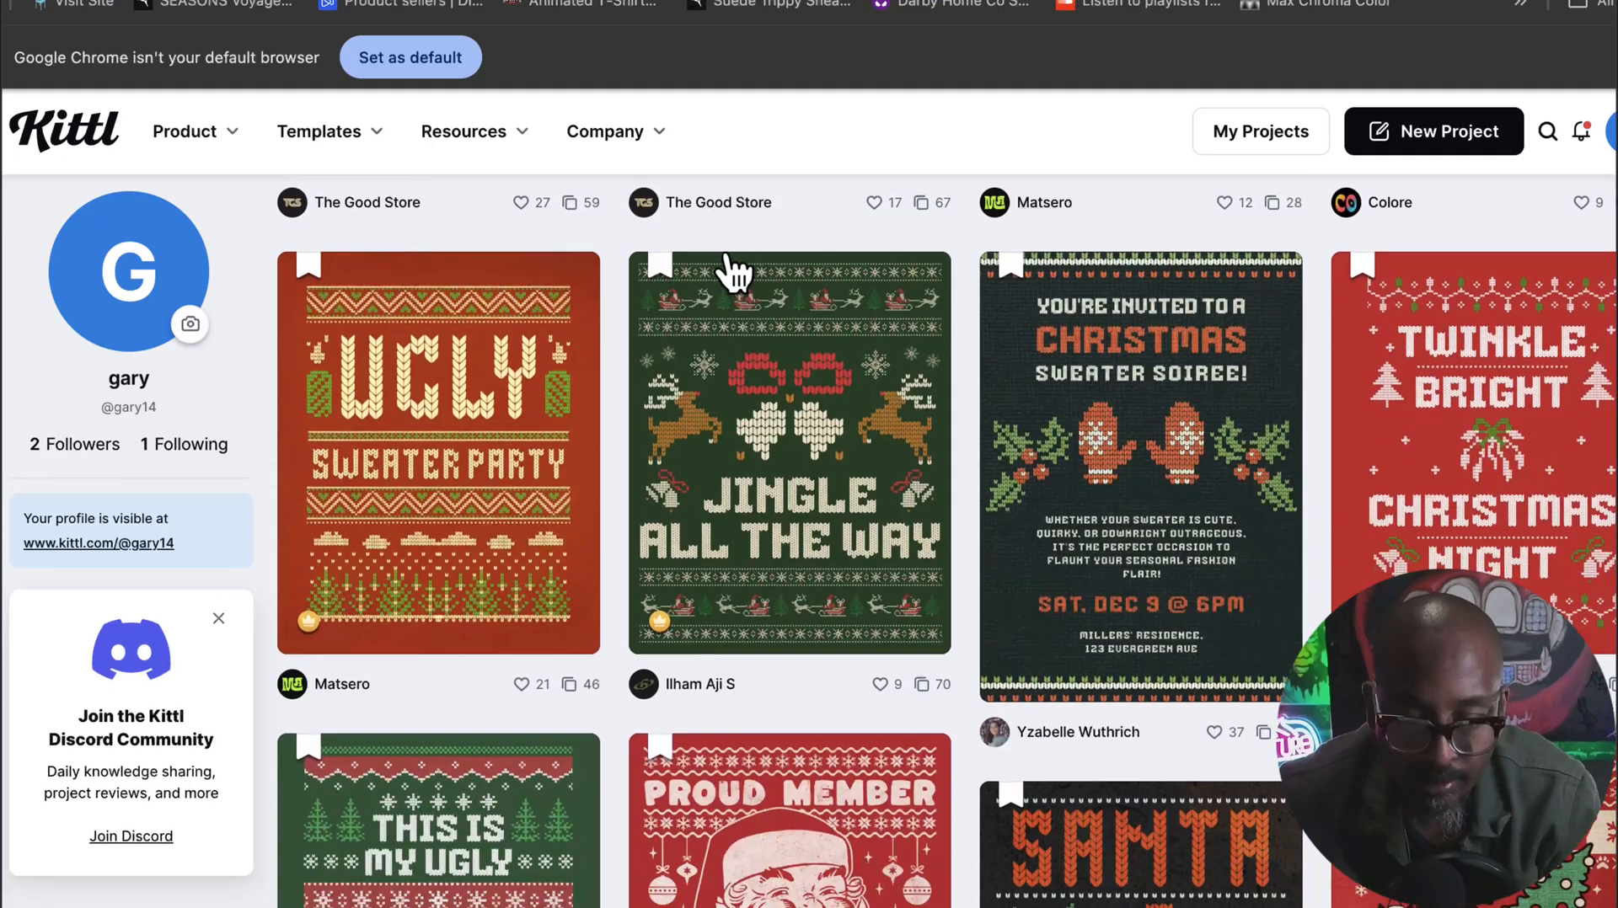
scroll(725, 261, "down", 7)
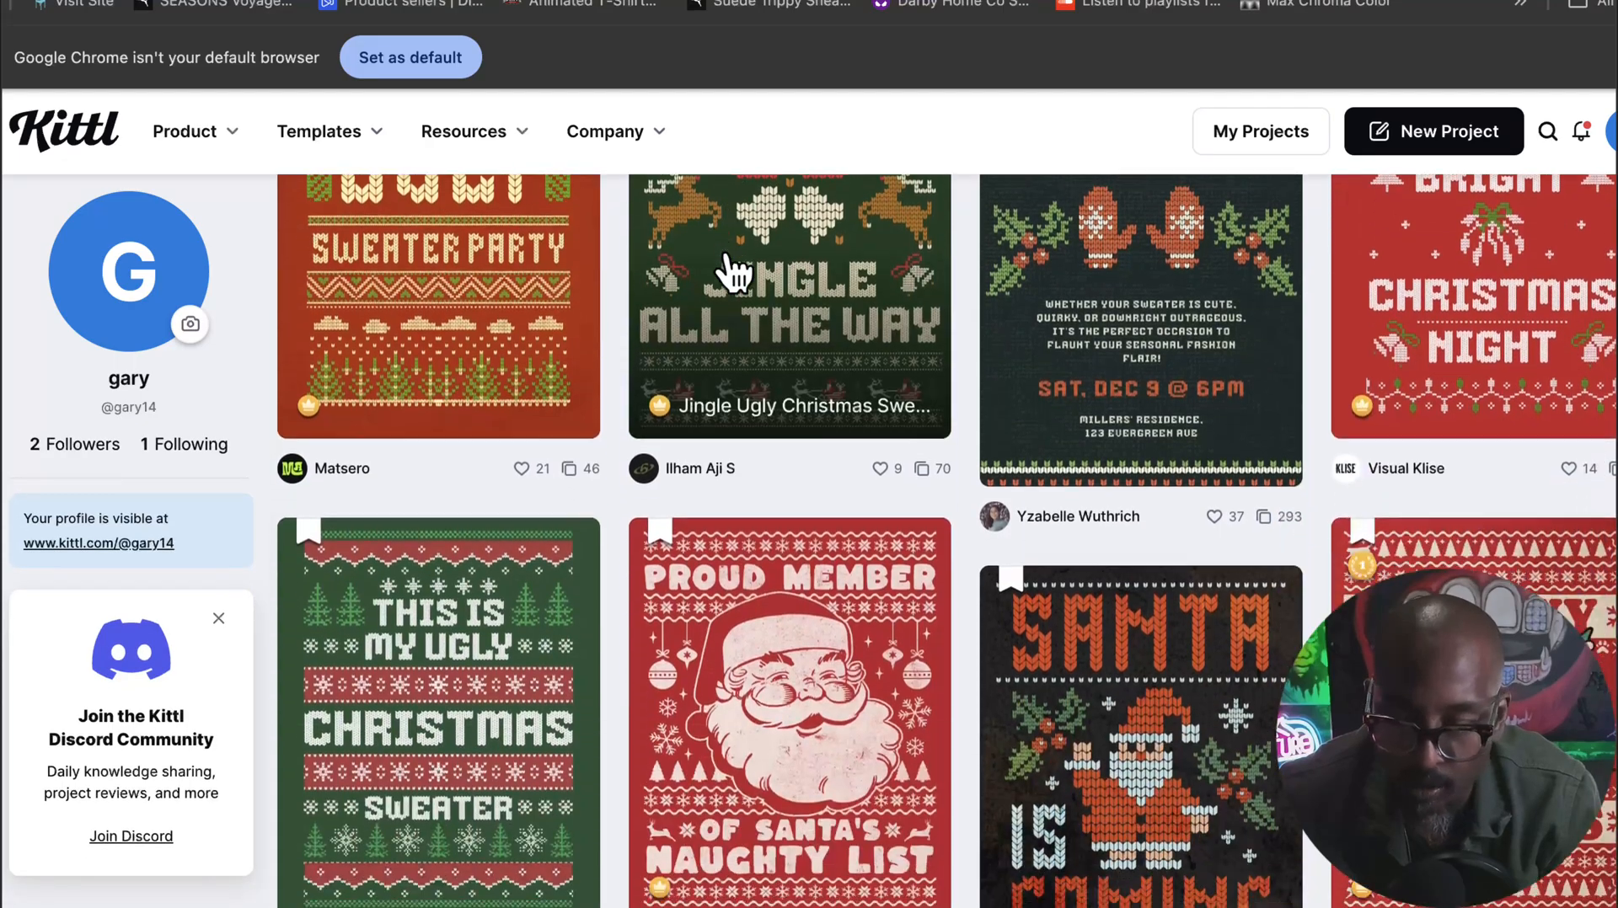
scroll(732, 268, "down", 2)
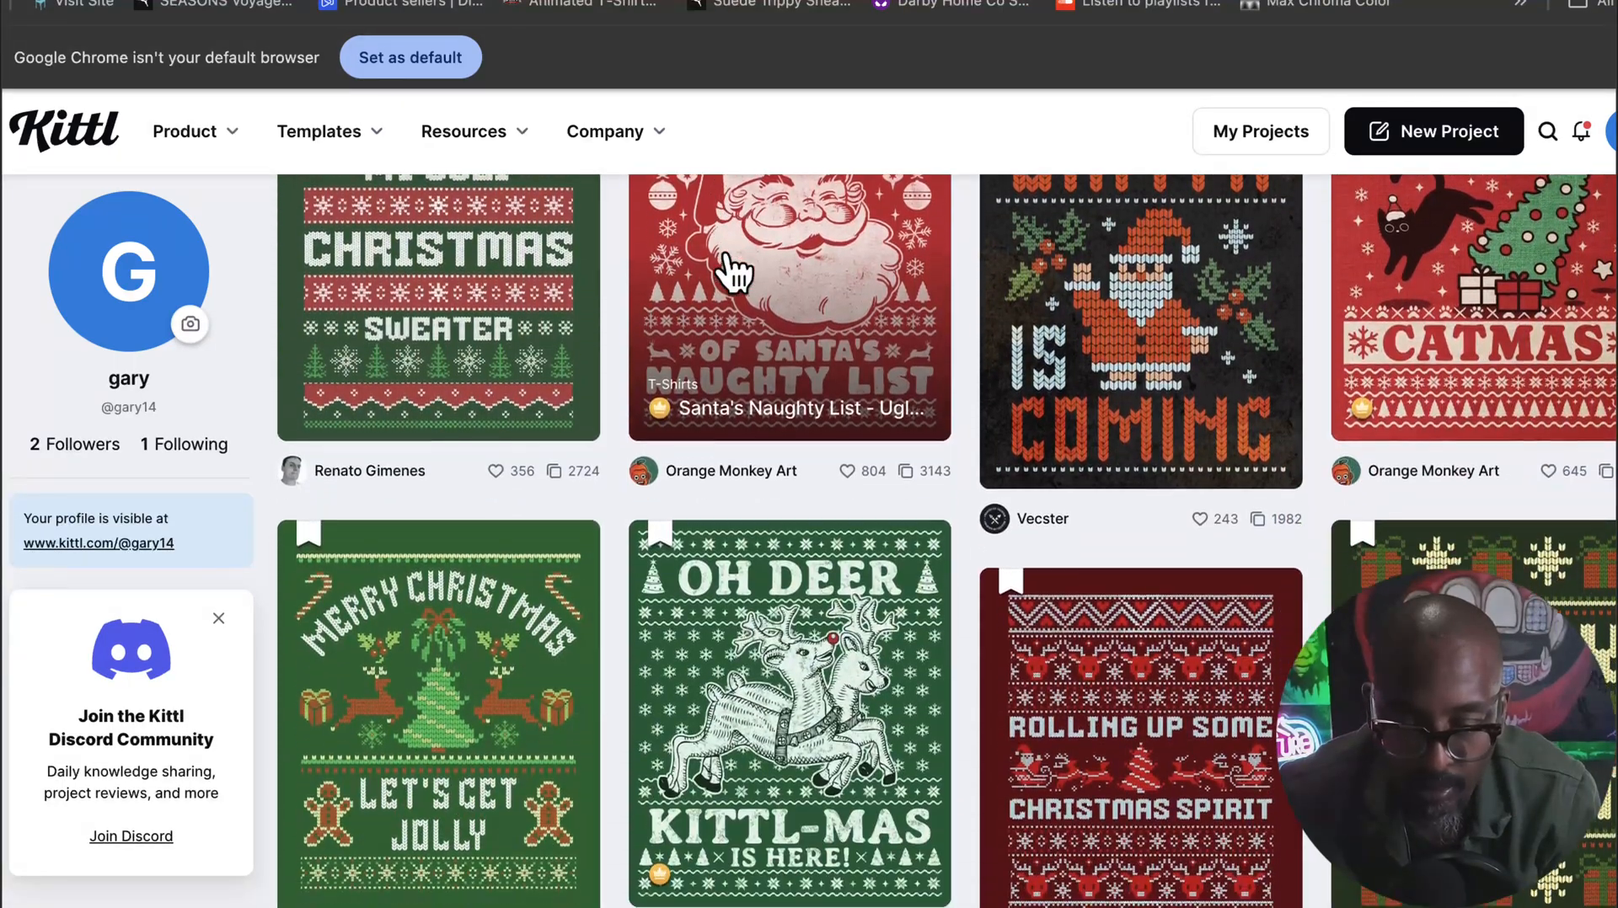
scroll(731, 268, "up", 1)
scroll(733, 270, "up", 3)
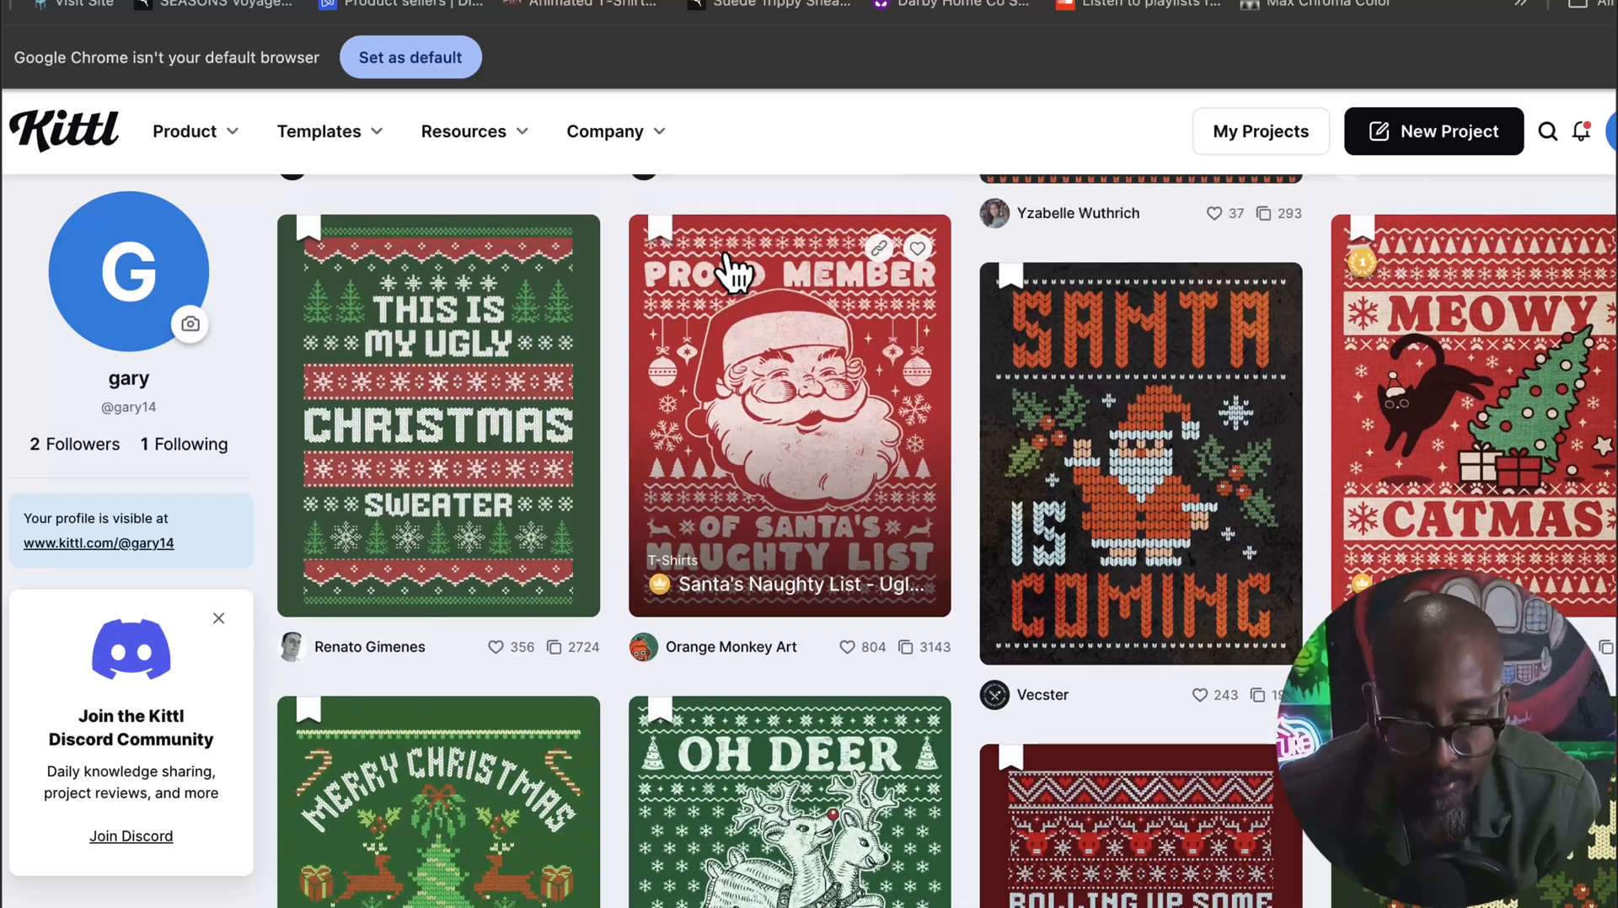
left_click(752, 325)
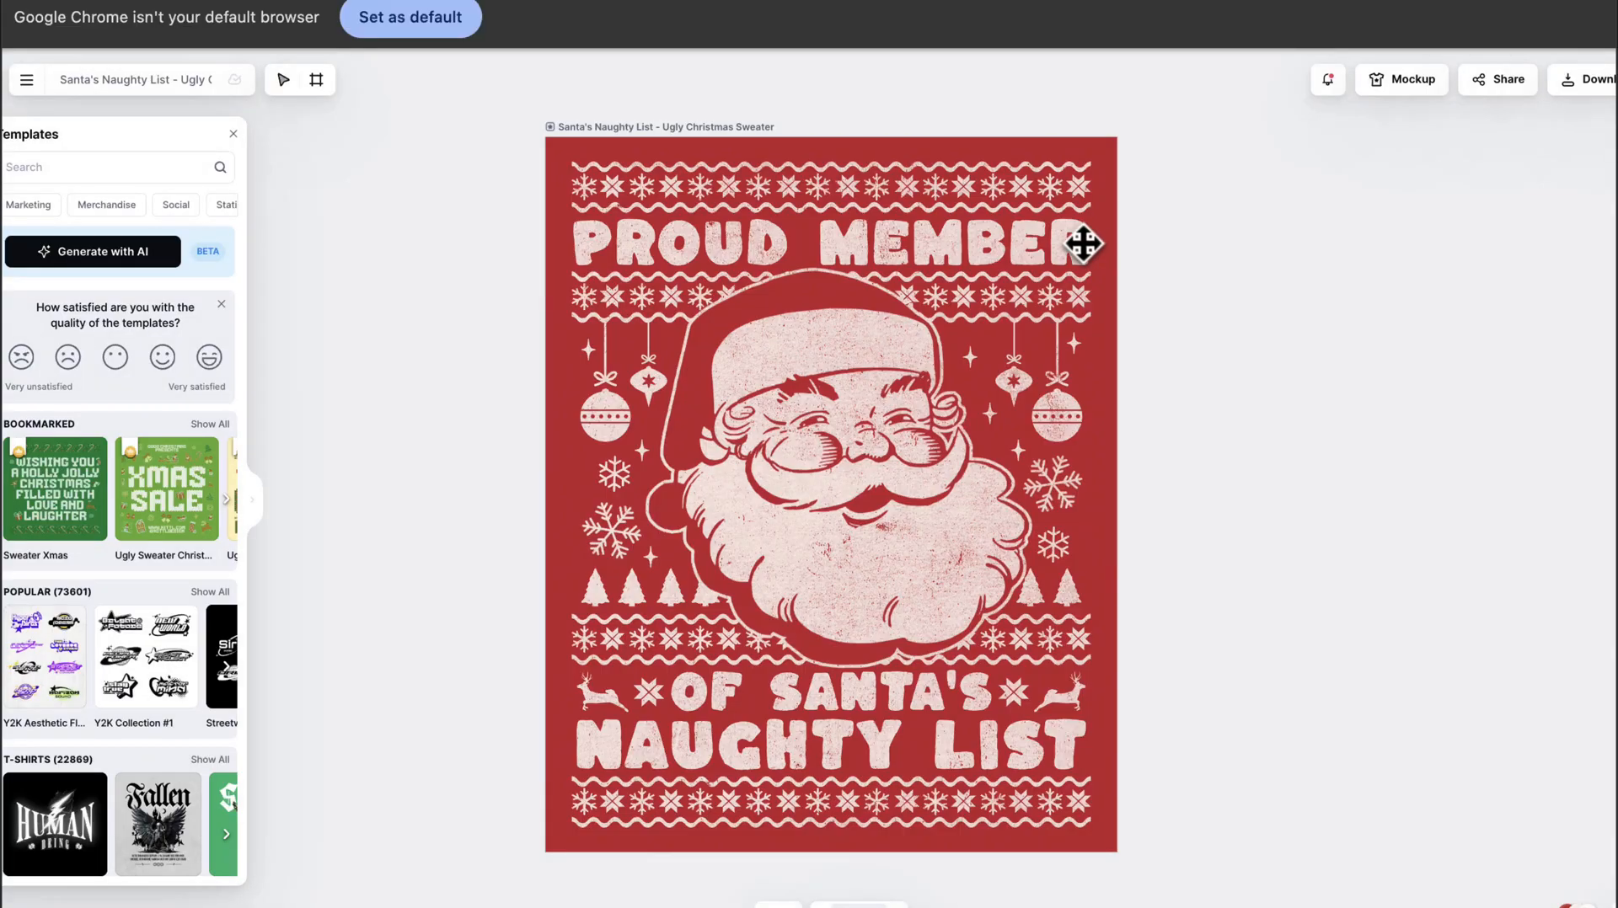
Replace the heading "PROUD MEMBER" above Santa with "I GOT HO,HO,HO'S".
double_click(1081, 245)
key("BackSpace")
key("BackSpace")
key("BackSpace")
key("BackSpace")
key("BackSpace")
key("BackSpace")
key("BackSpace")
key("BackSpace")
key("BackSpace")
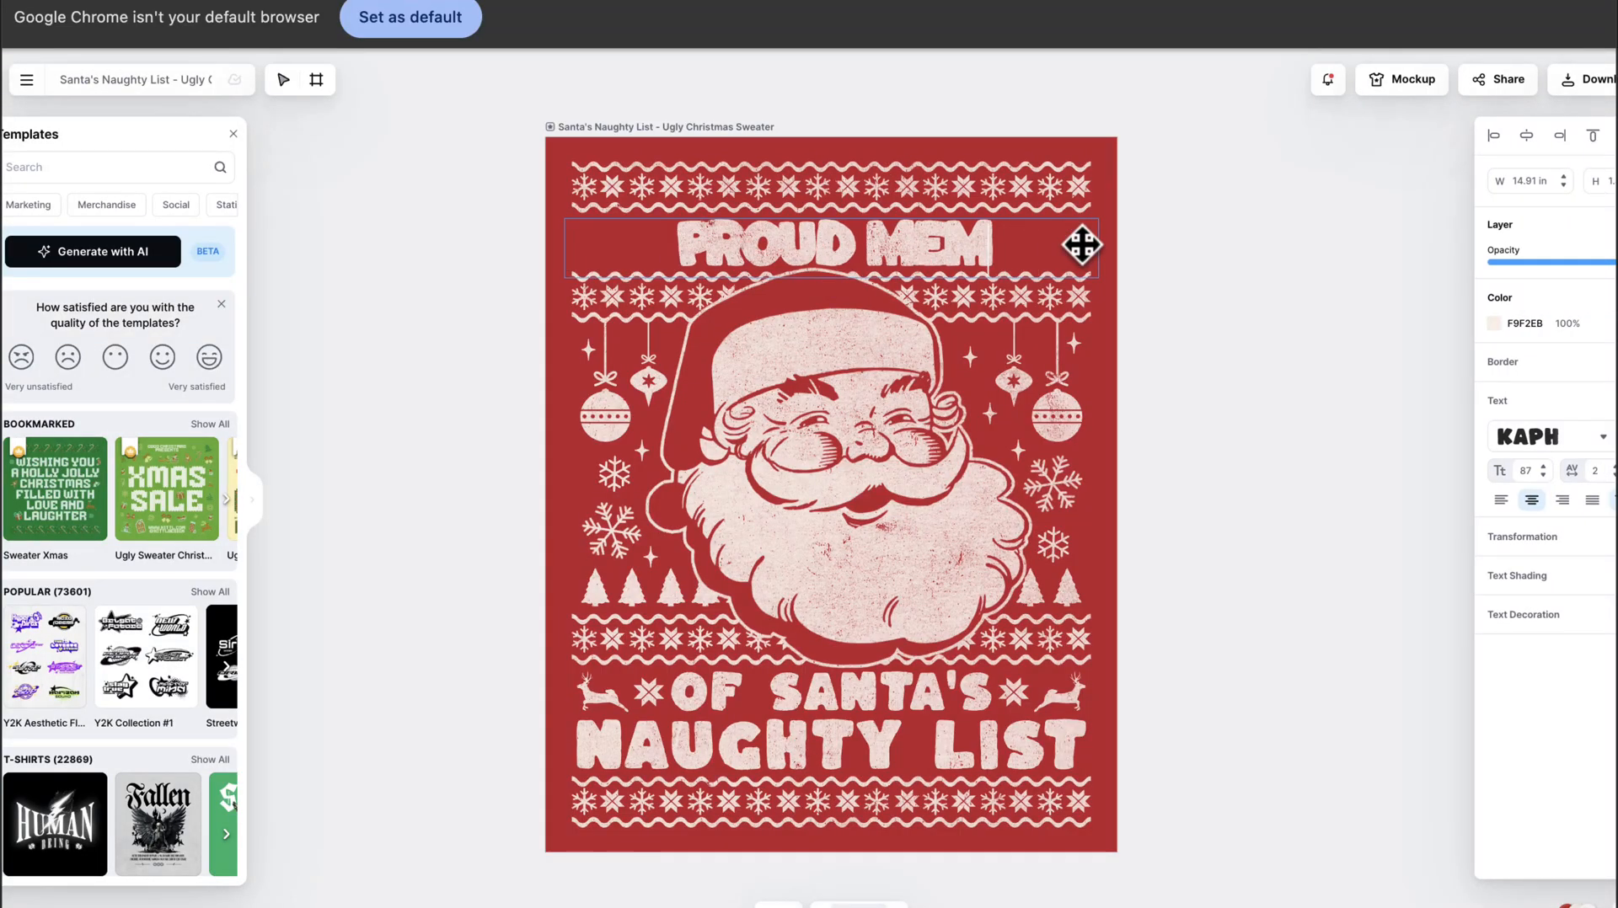
key("BackSpace")
key("BackSpace")
key("BackSpace")
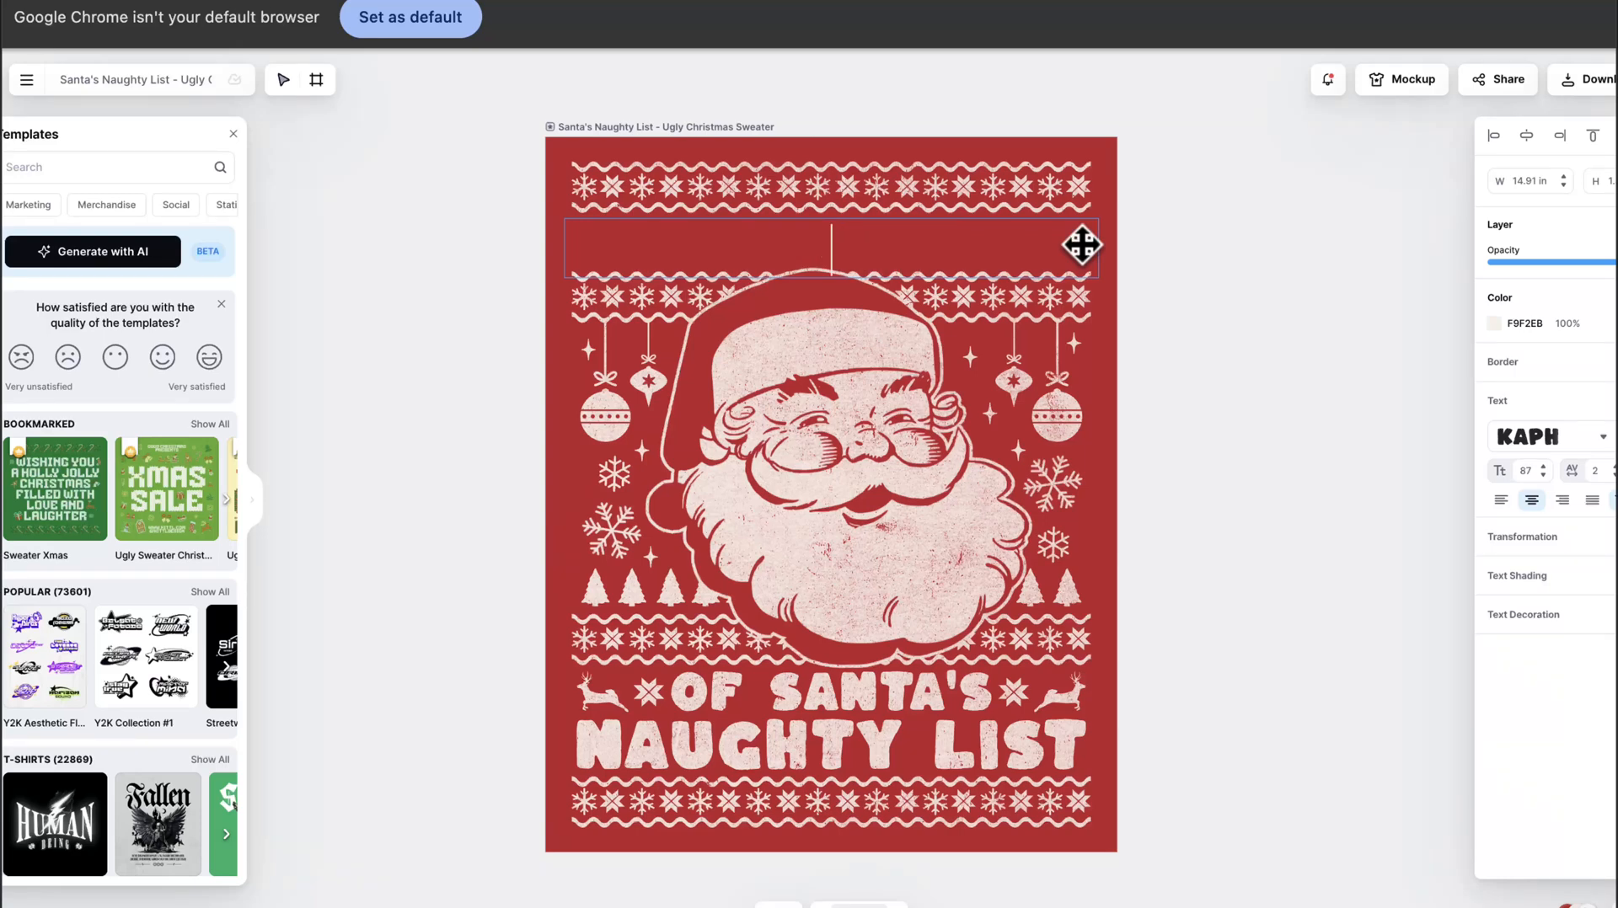
type("I GOT ")
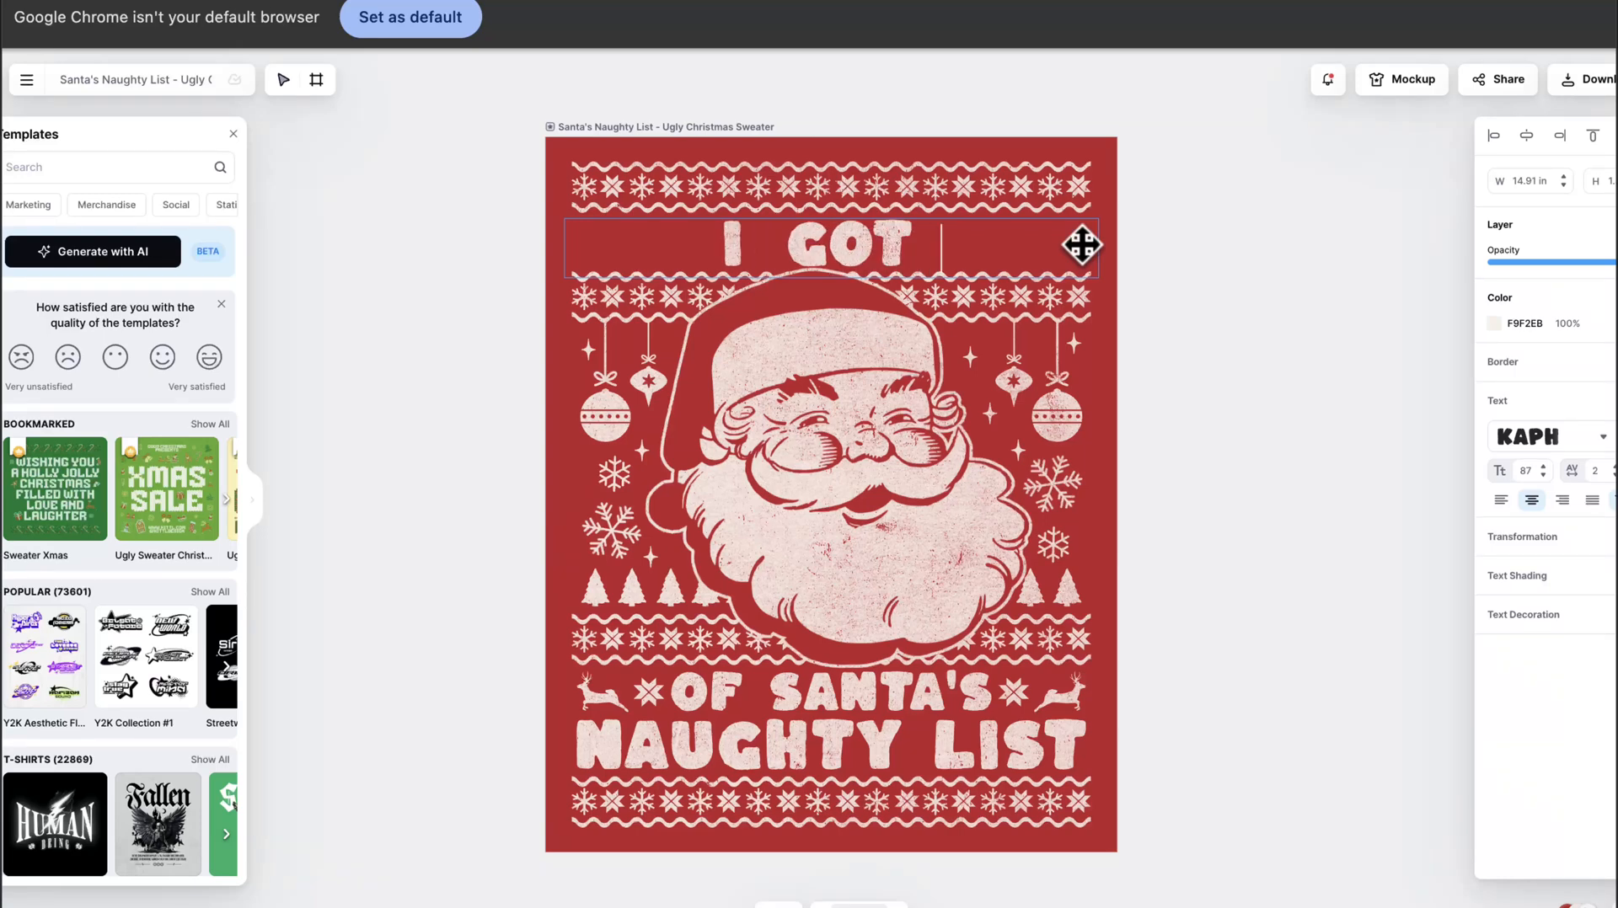
type("HO,")
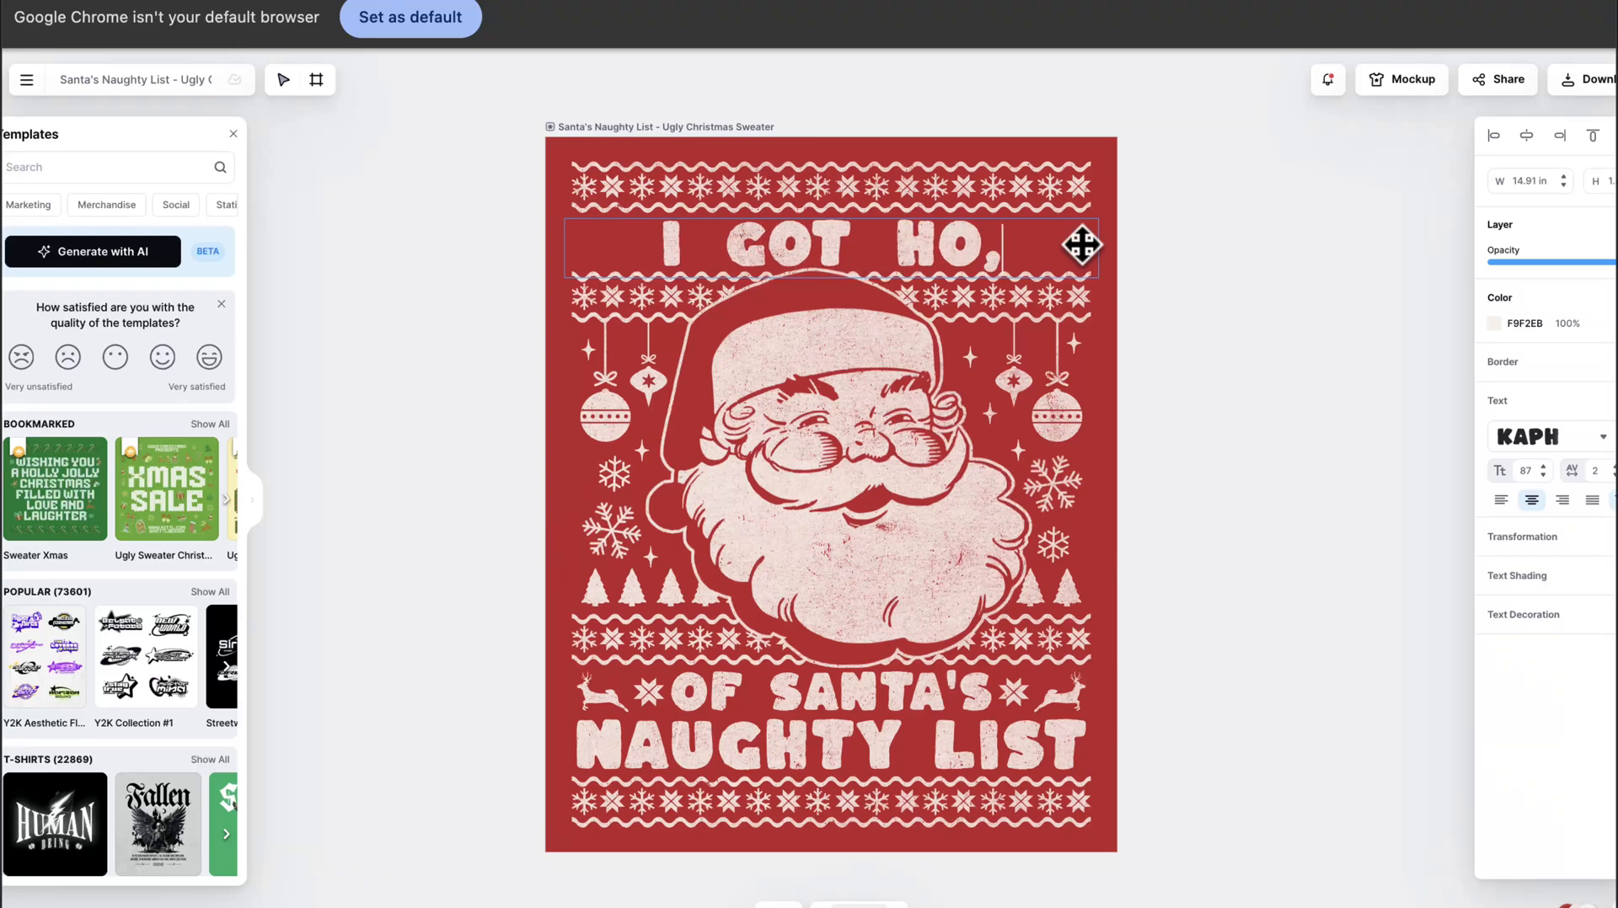
type("HO,H")
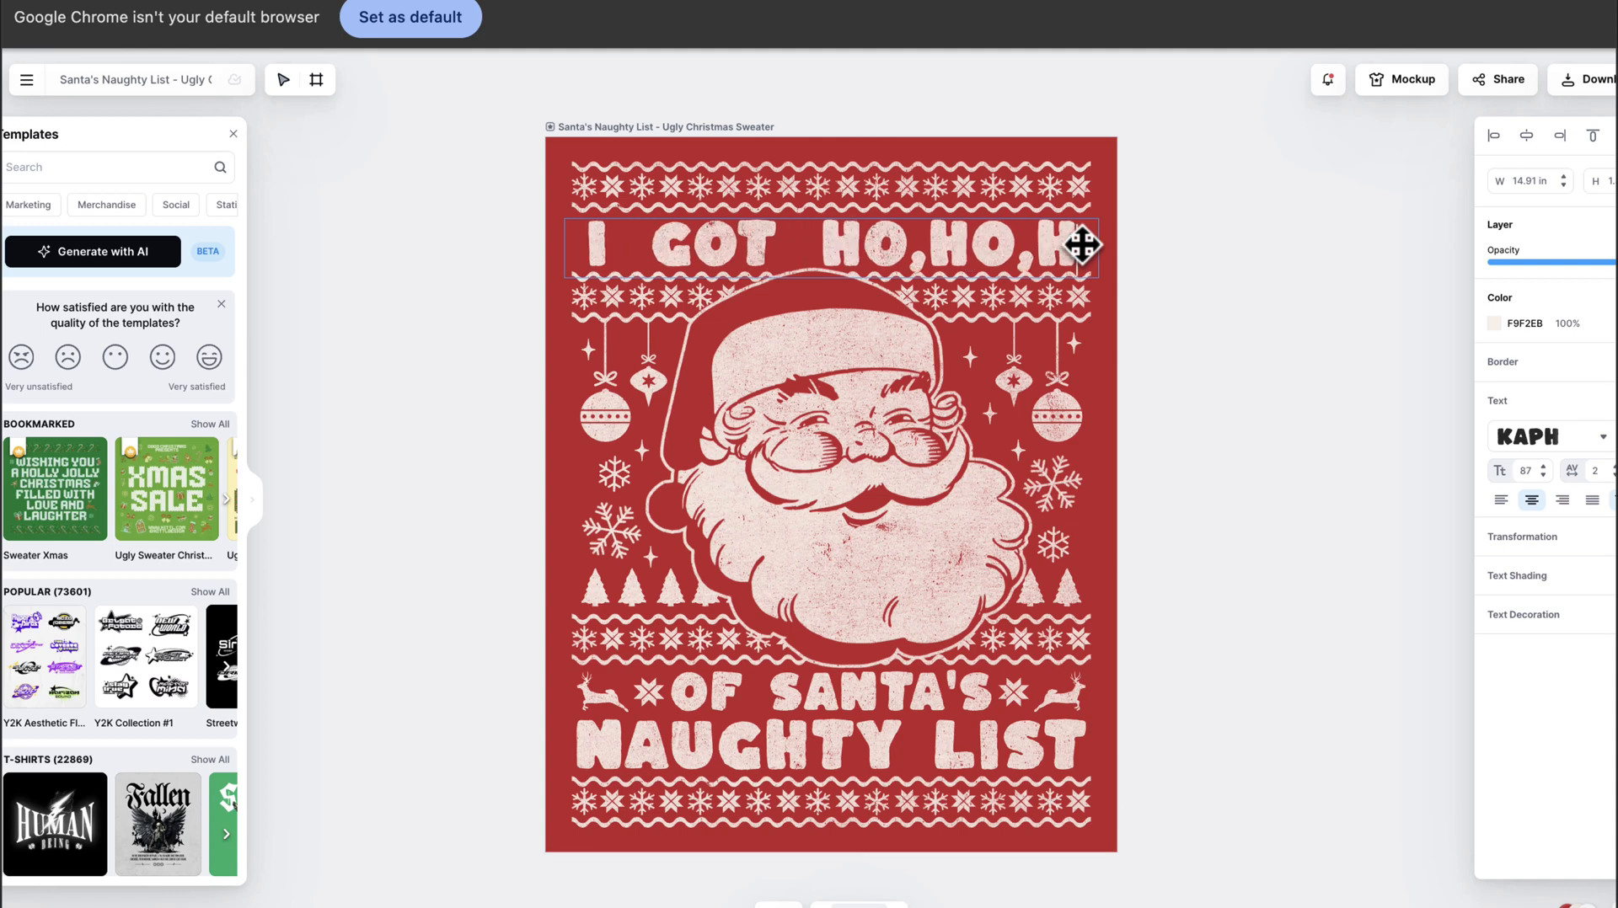
type("O'S")
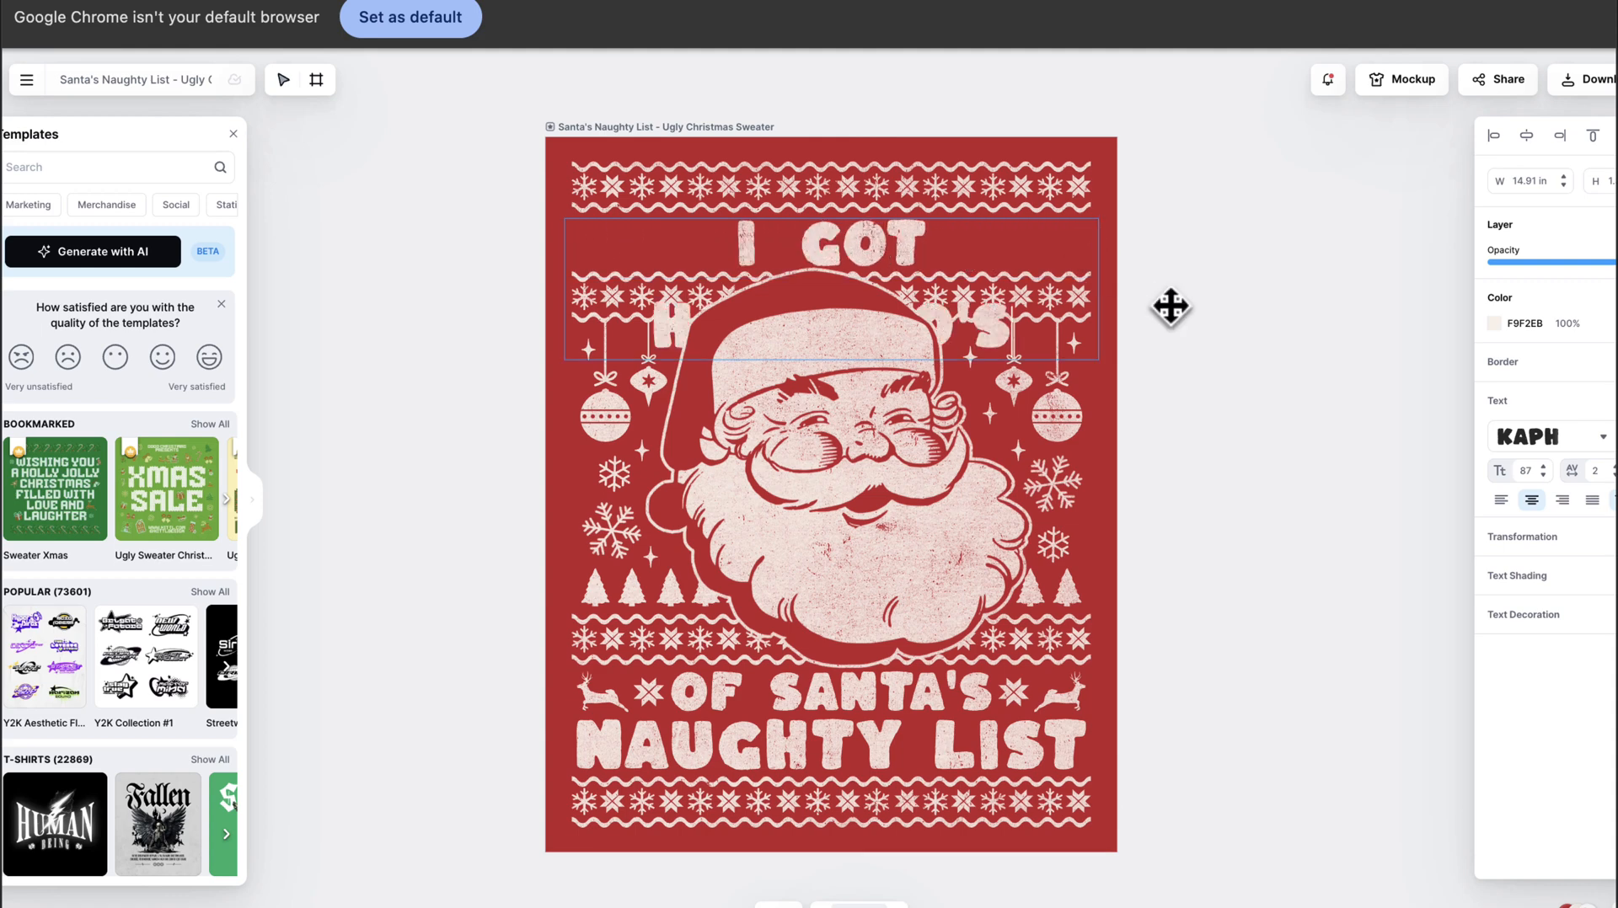
key("Escape")
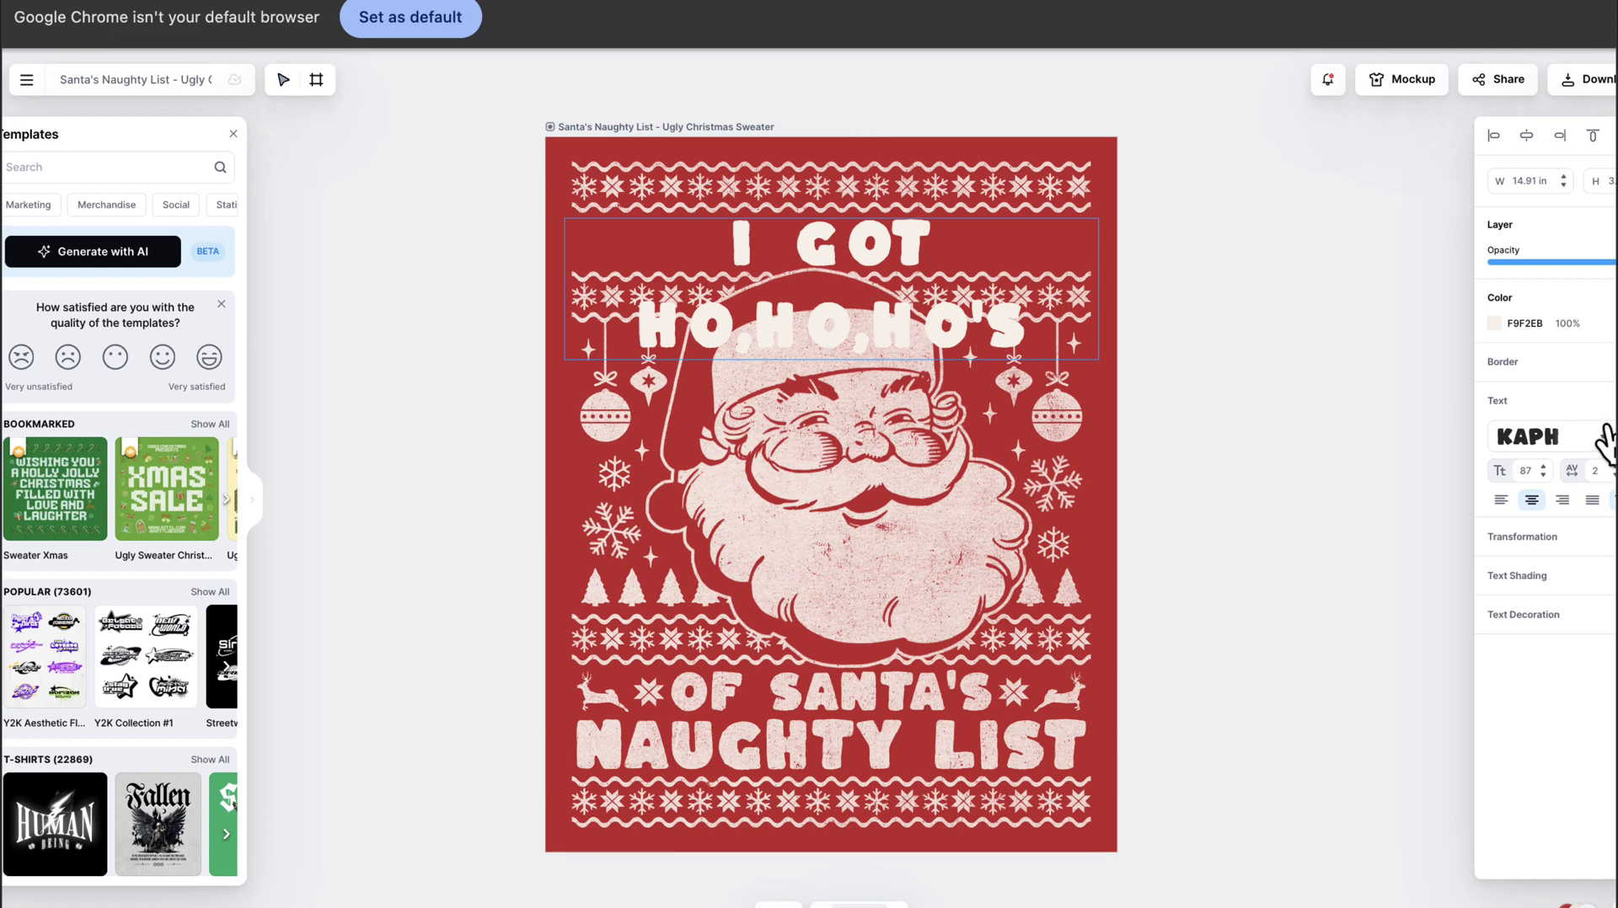
Widen the heading's text box to 17.22 in so it fits on one line, and centre it on the design.
left_click(921, 282)
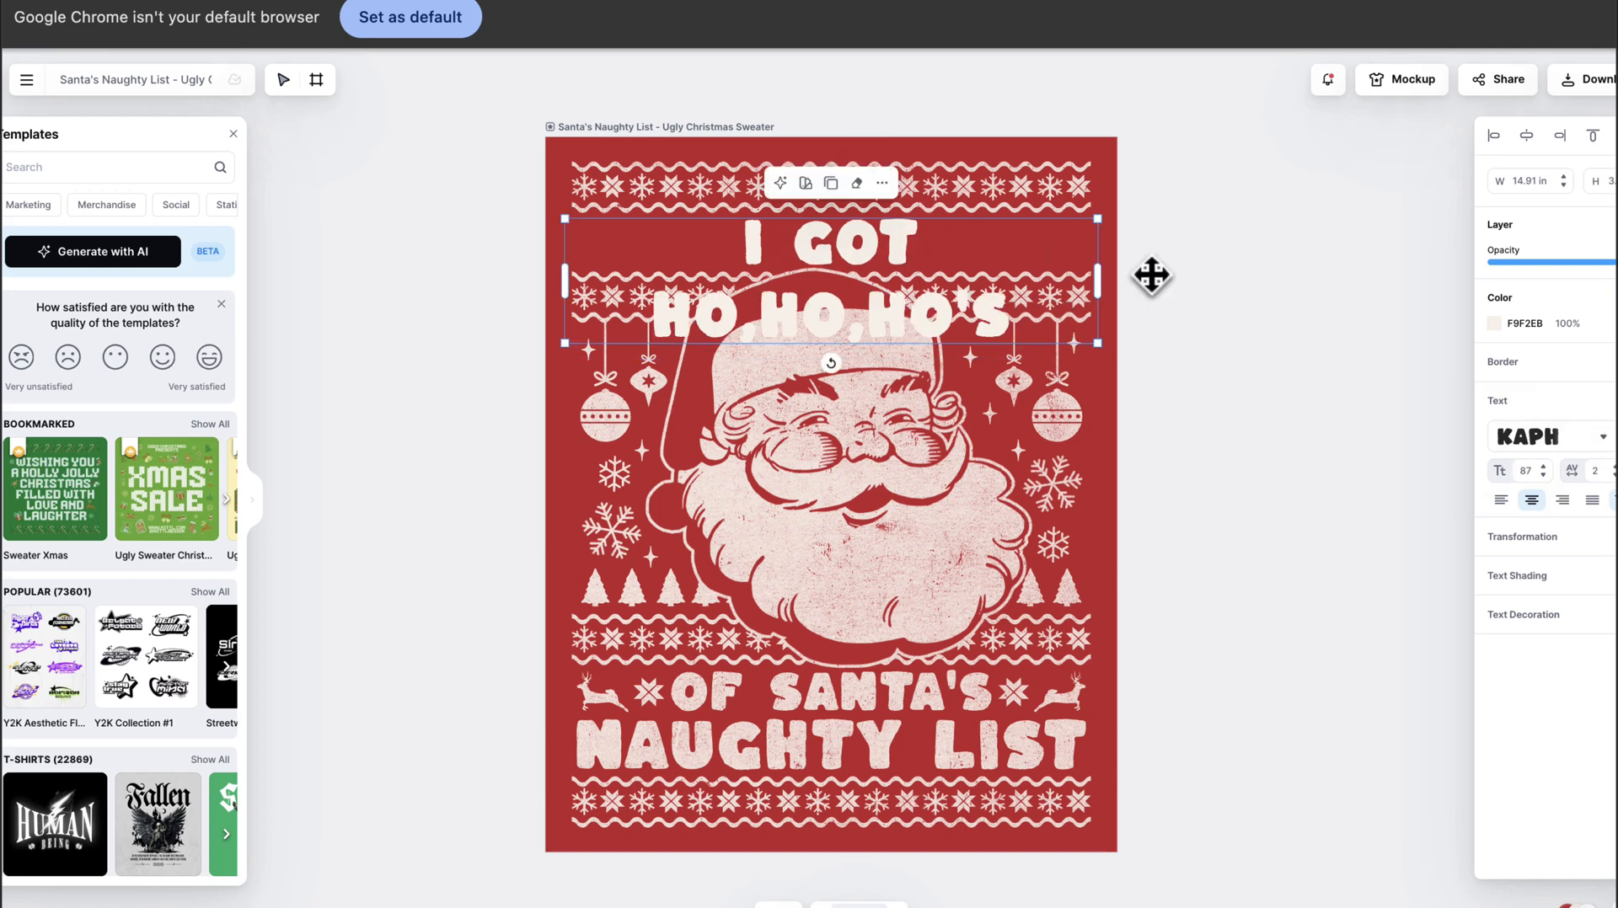
left_click_drag(1112, 270, 1155, 264)
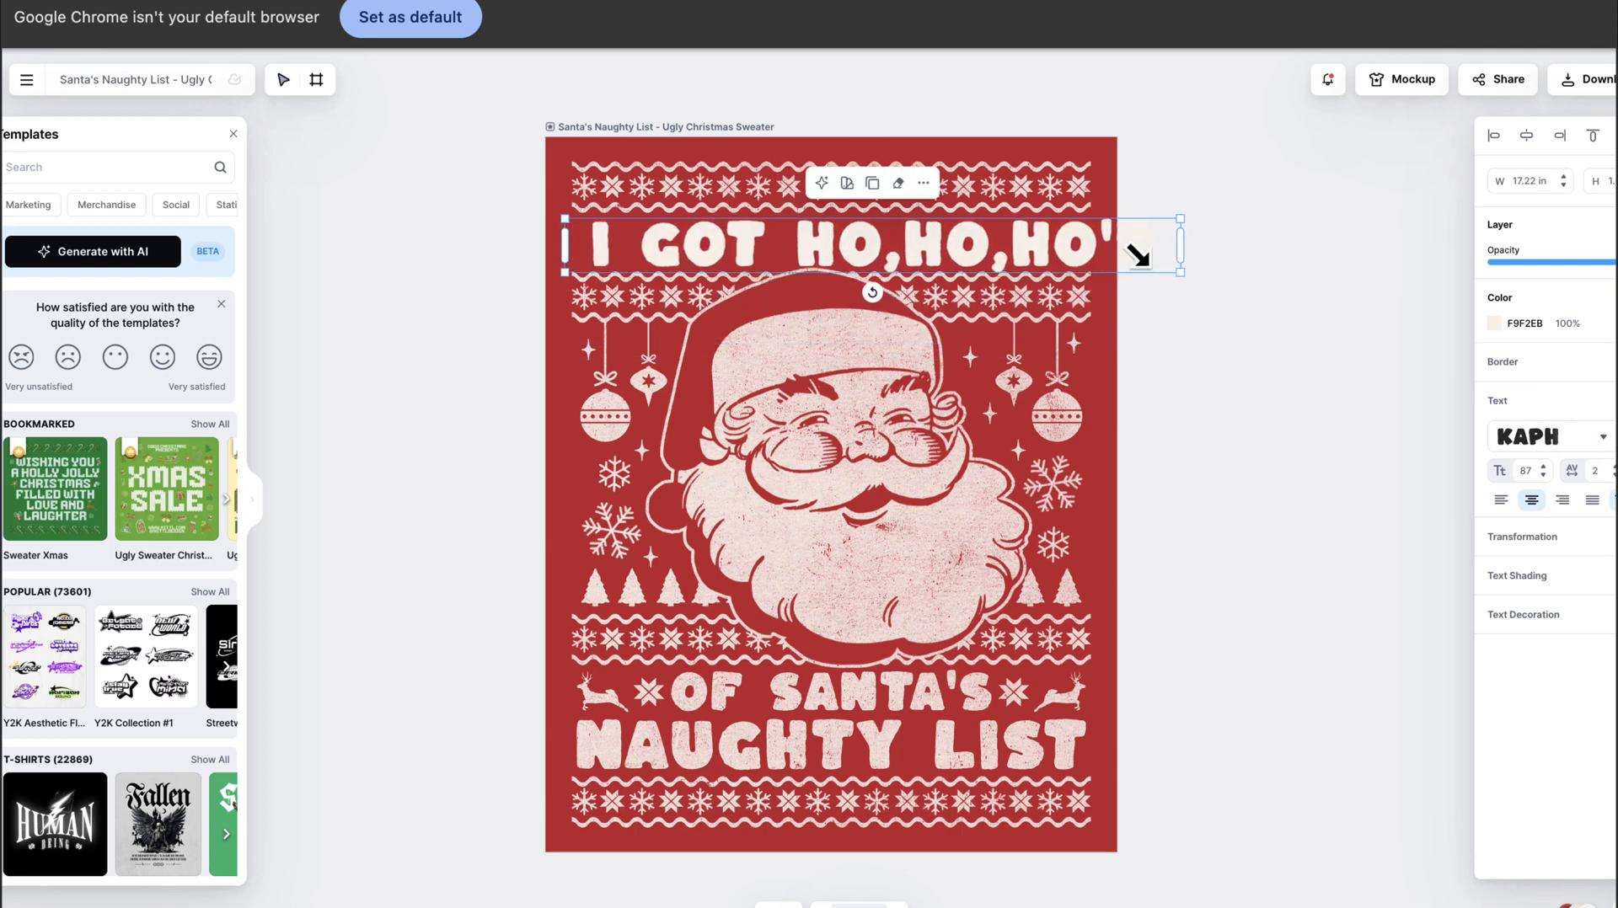
left_click(996, 244)
left_click_drag(999, 244, 957, 242)
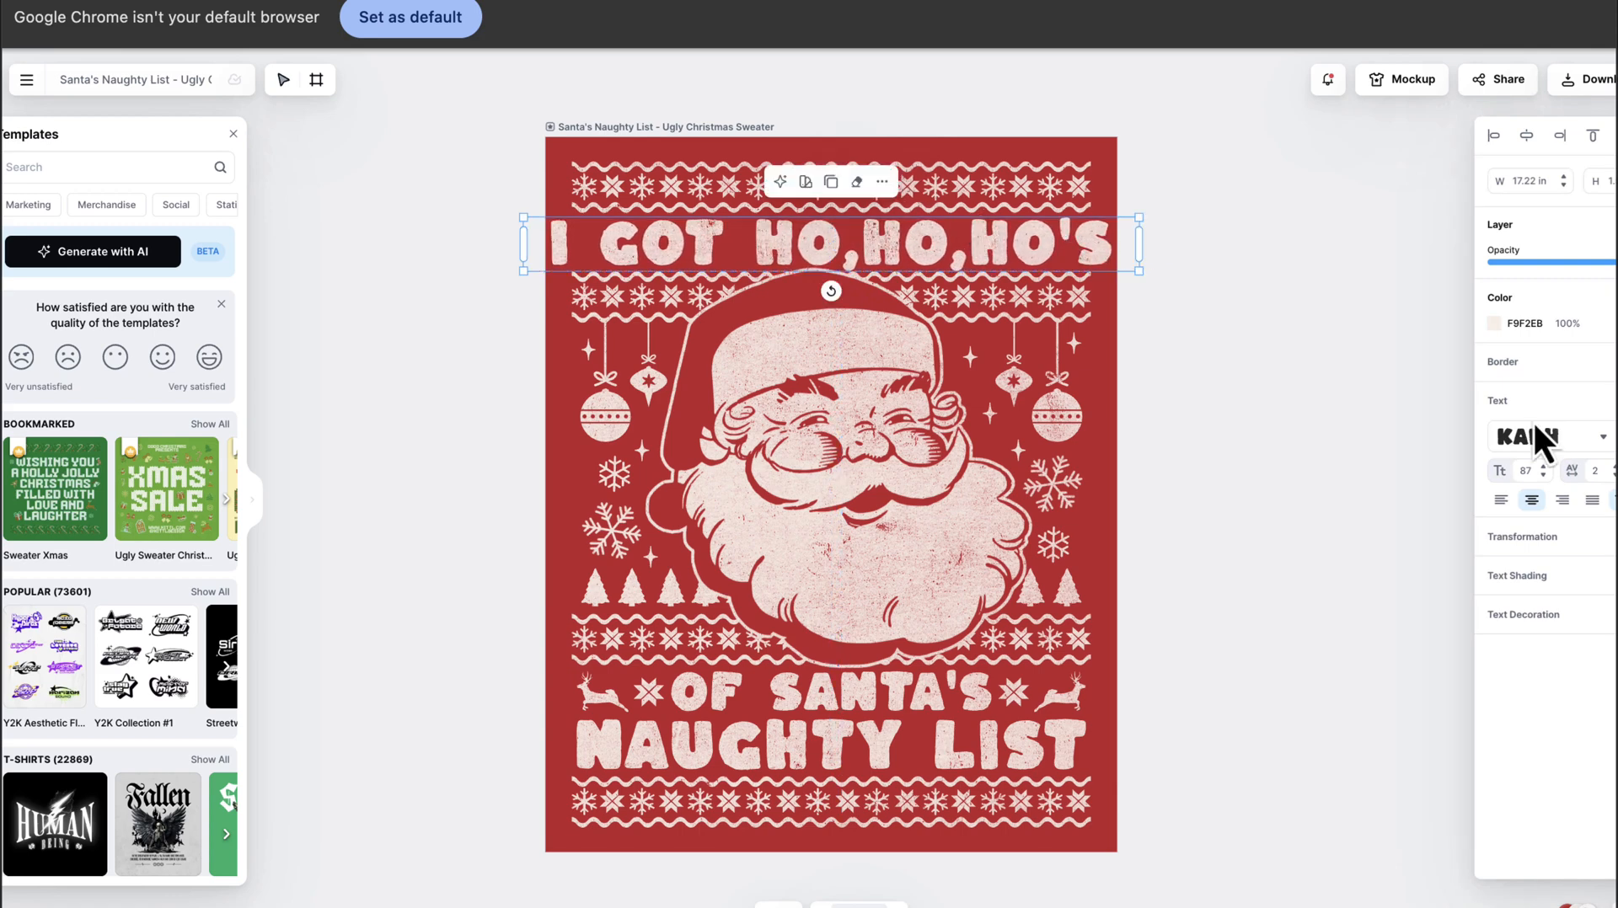
Change the typeface of the "I GOT HO,HO,HO'S" heading to Merry Knitting 02.
left_click(1592, 439)
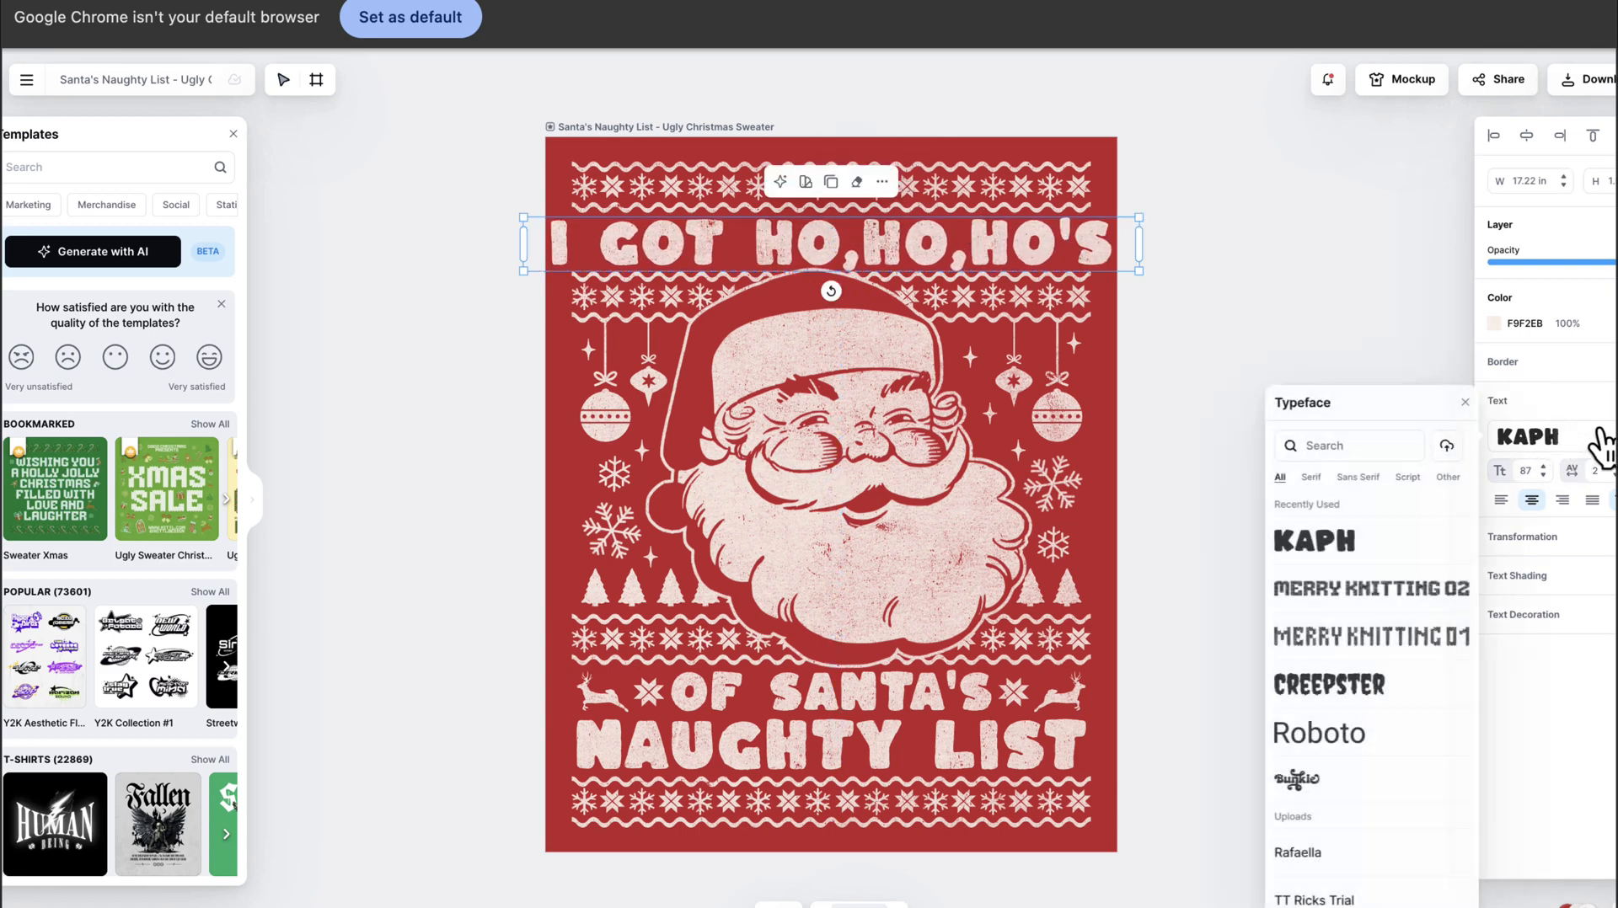
left_click(1405, 588)
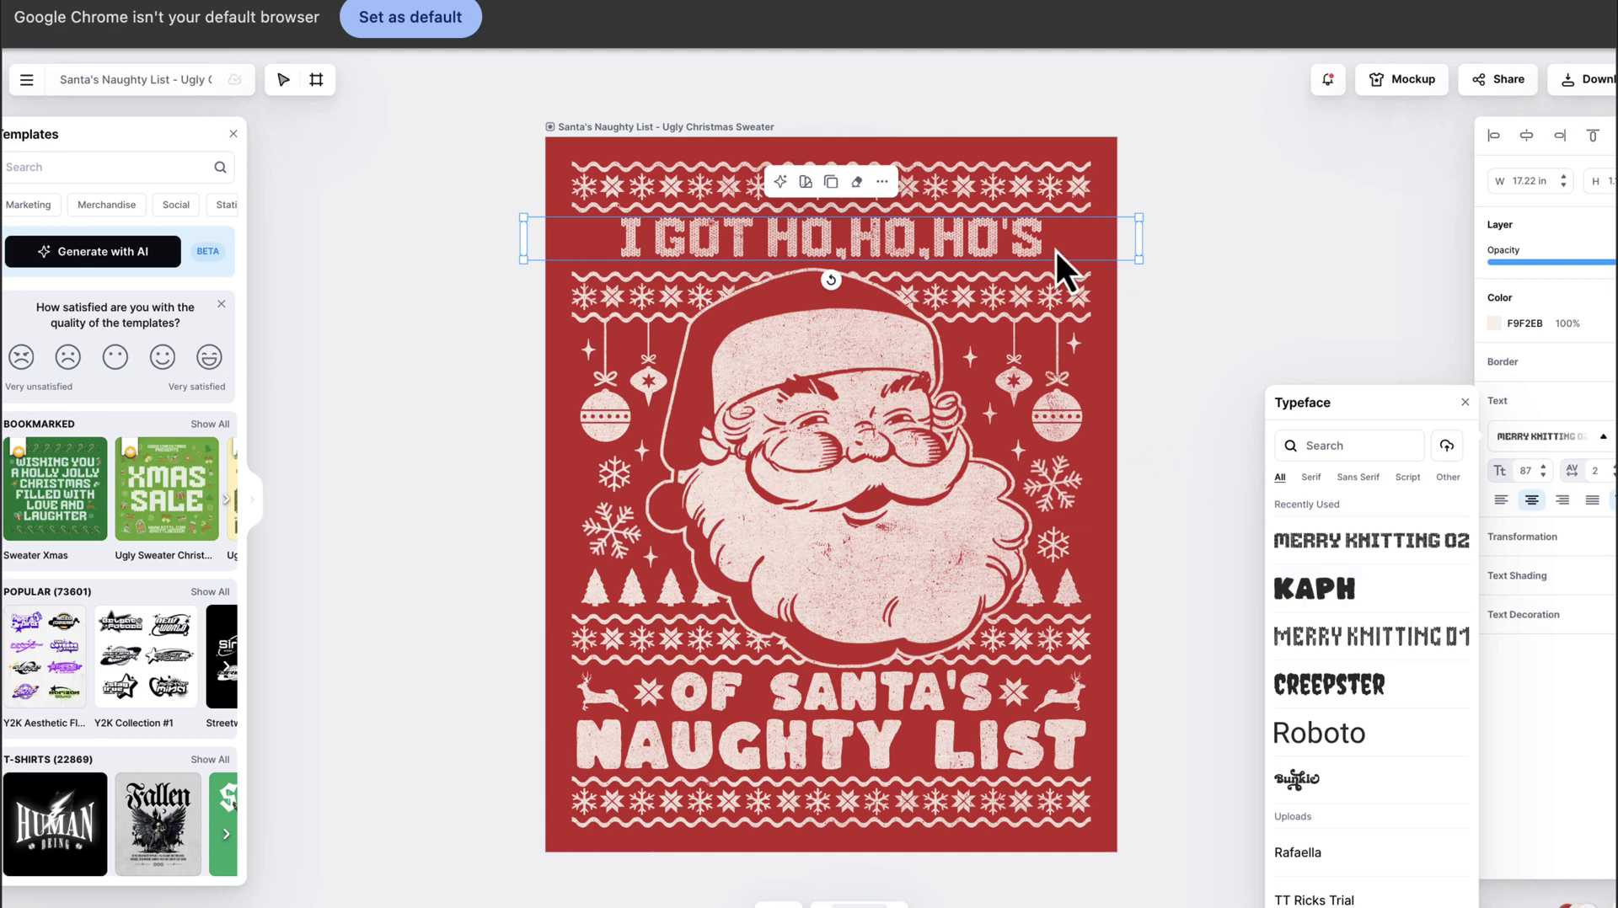
left_click(1183, 292)
left_click(976, 252)
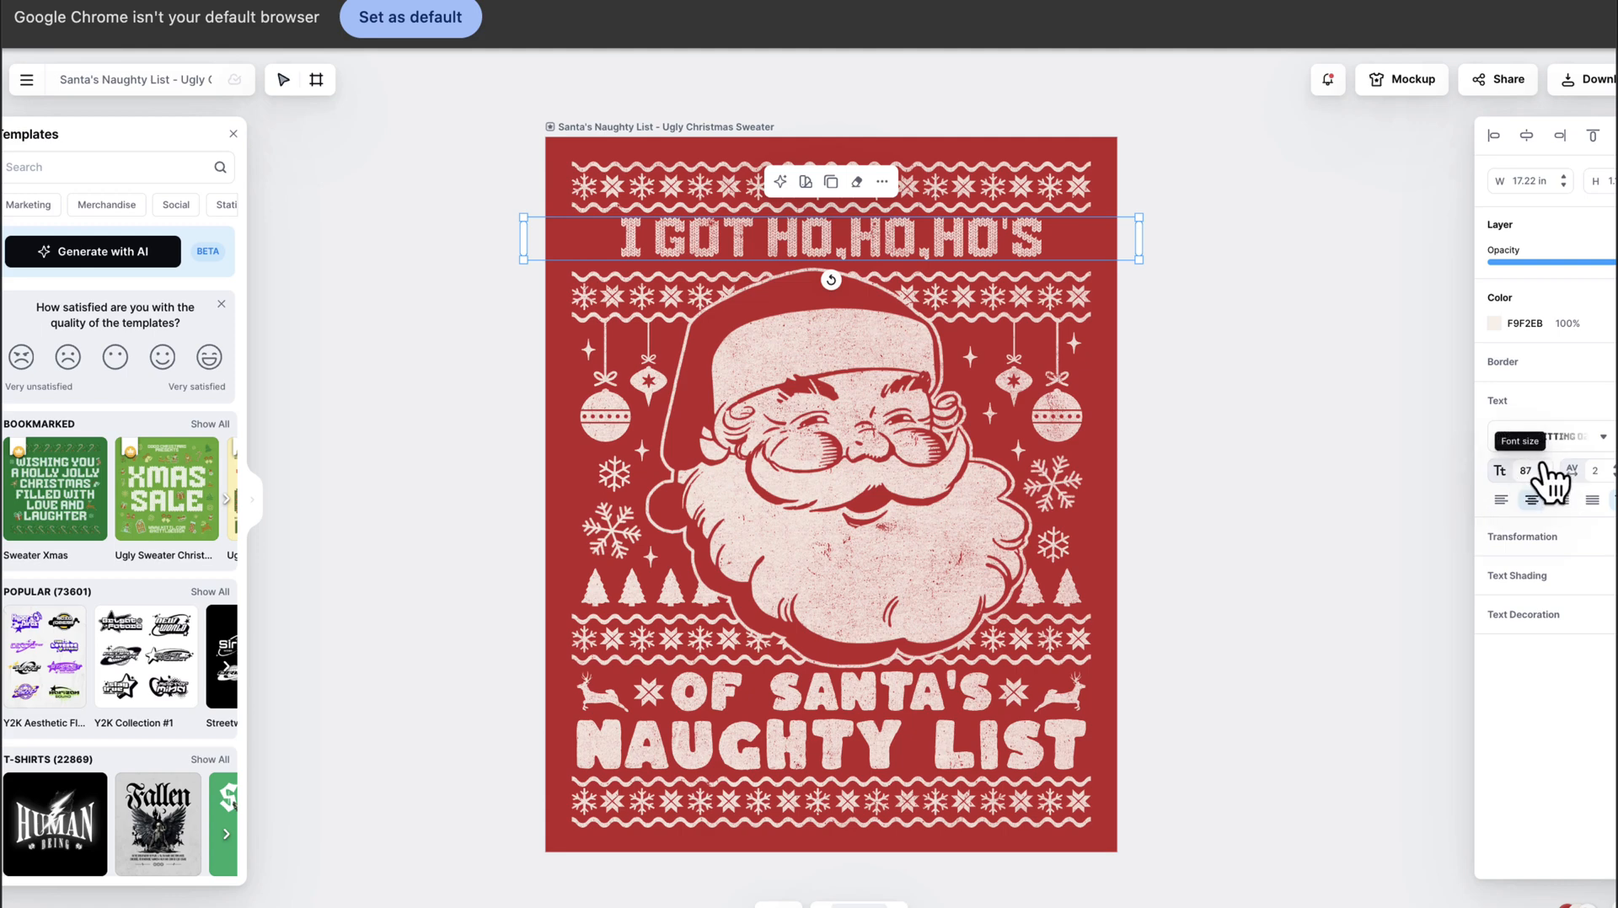
Increase the heading's font size until the line spans the width of the snowflake bands.
left_click(1541, 467)
left_click(1541, 466)
left_click(1540, 467)
left_click(1541, 467)
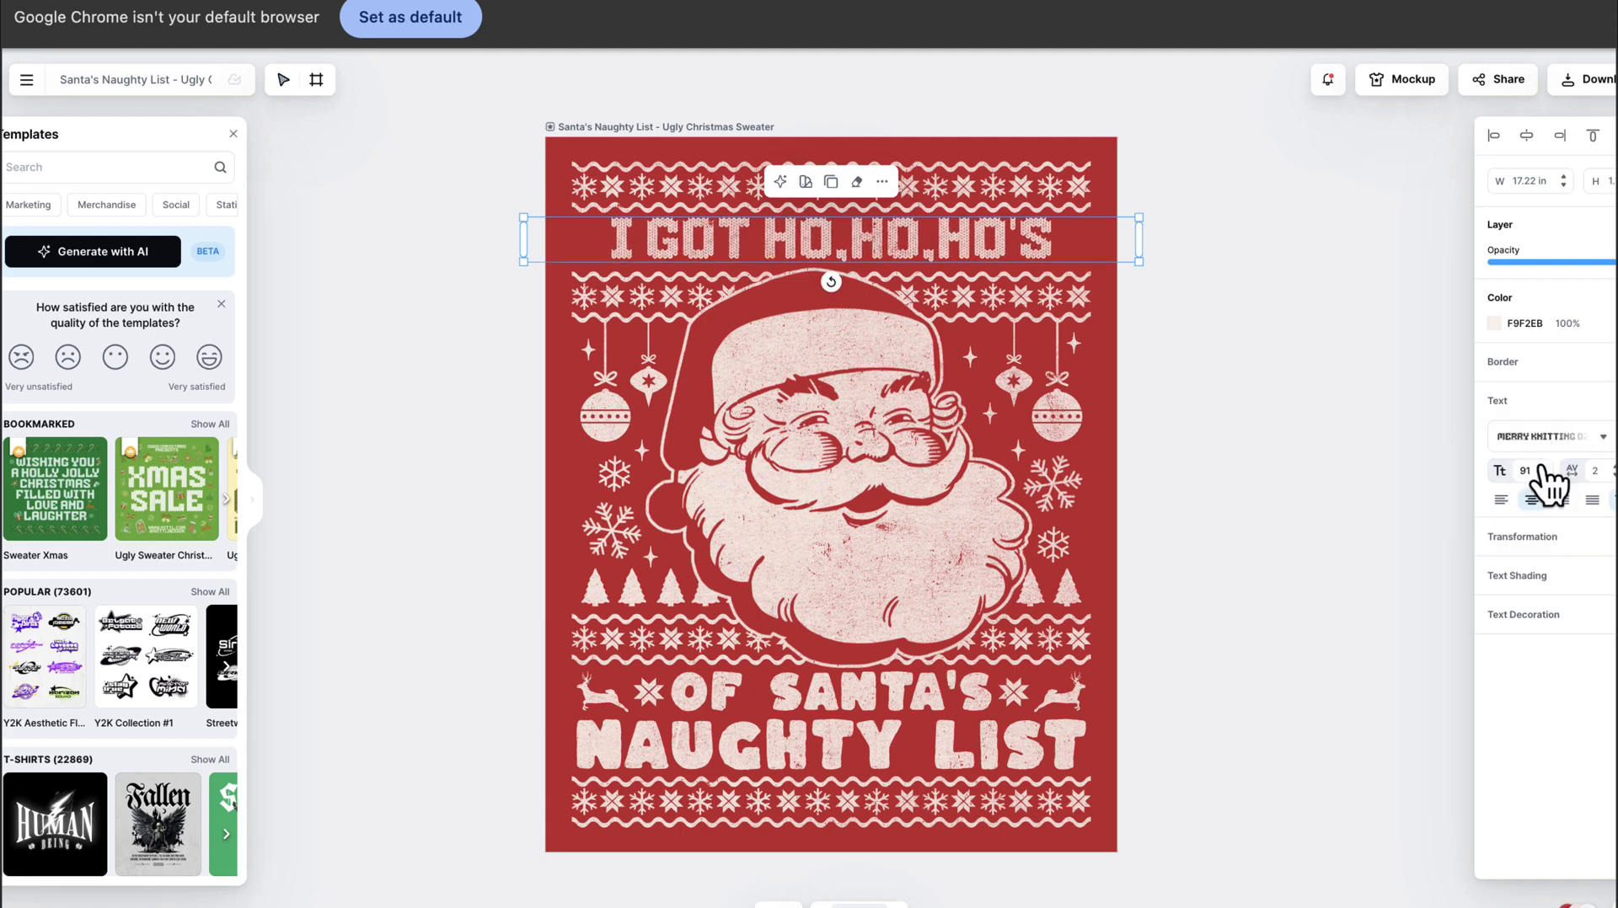
left_click(1541, 466)
left_click(1541, 466)
left_click(1541, 467)
left_click(1540, 466)
left_click(1541, 466)
left_click(1541, 467)
left_click(1540, 467)
left_click(1541, 467)
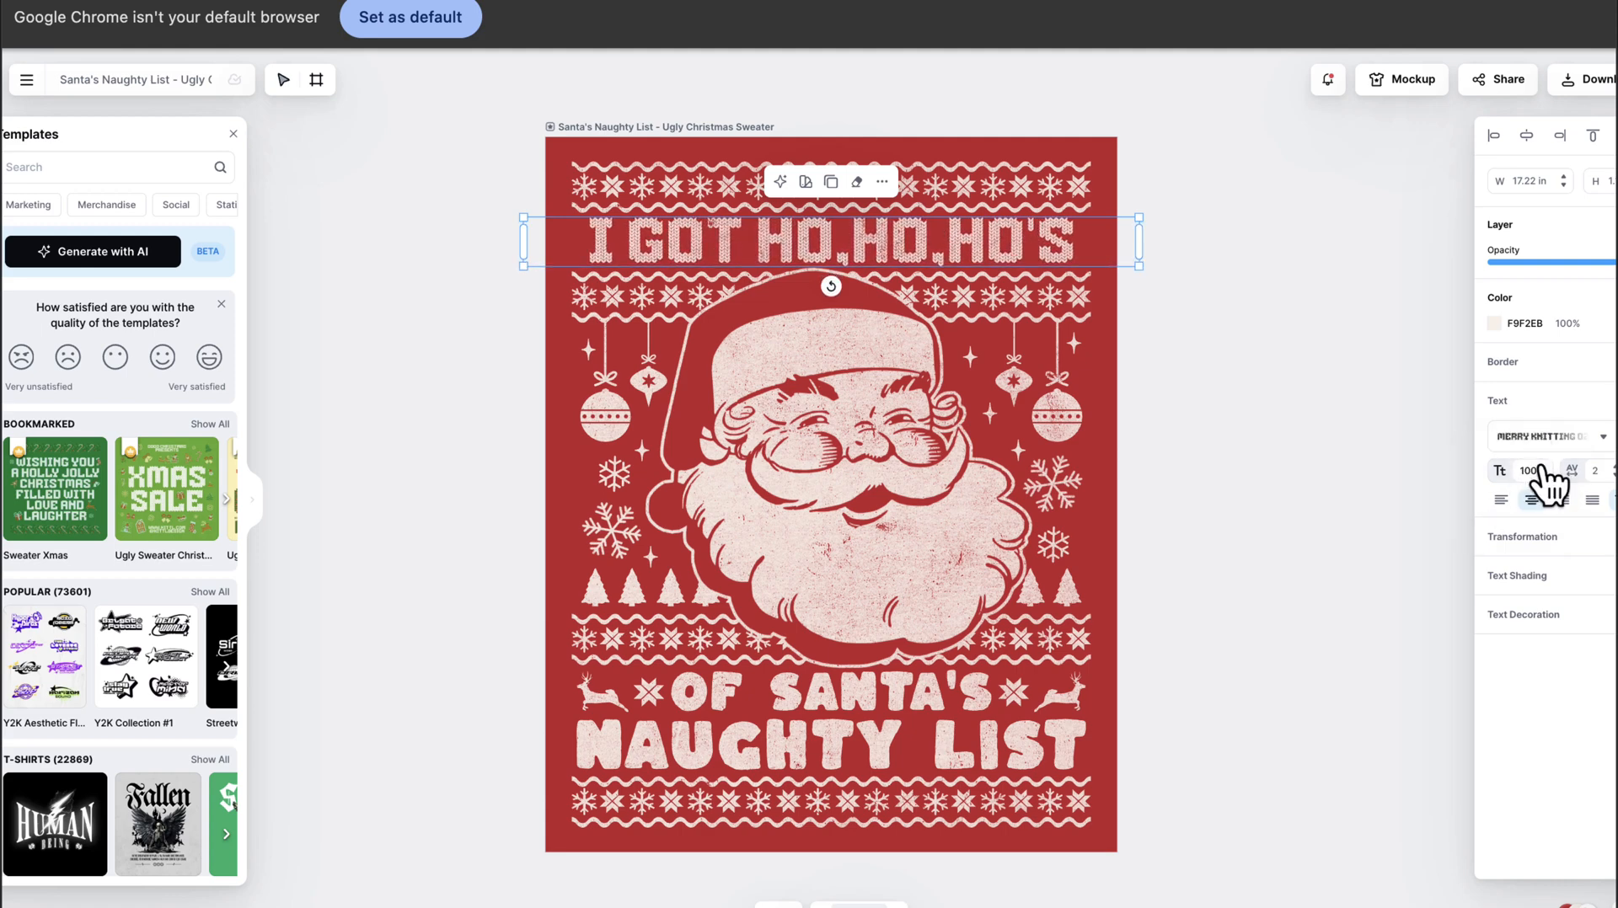
left_click(1541, 467)
left_click(1541, 466)
left_click(1541, 467)
left_click(1541, 467)
left_click(1541, 467)
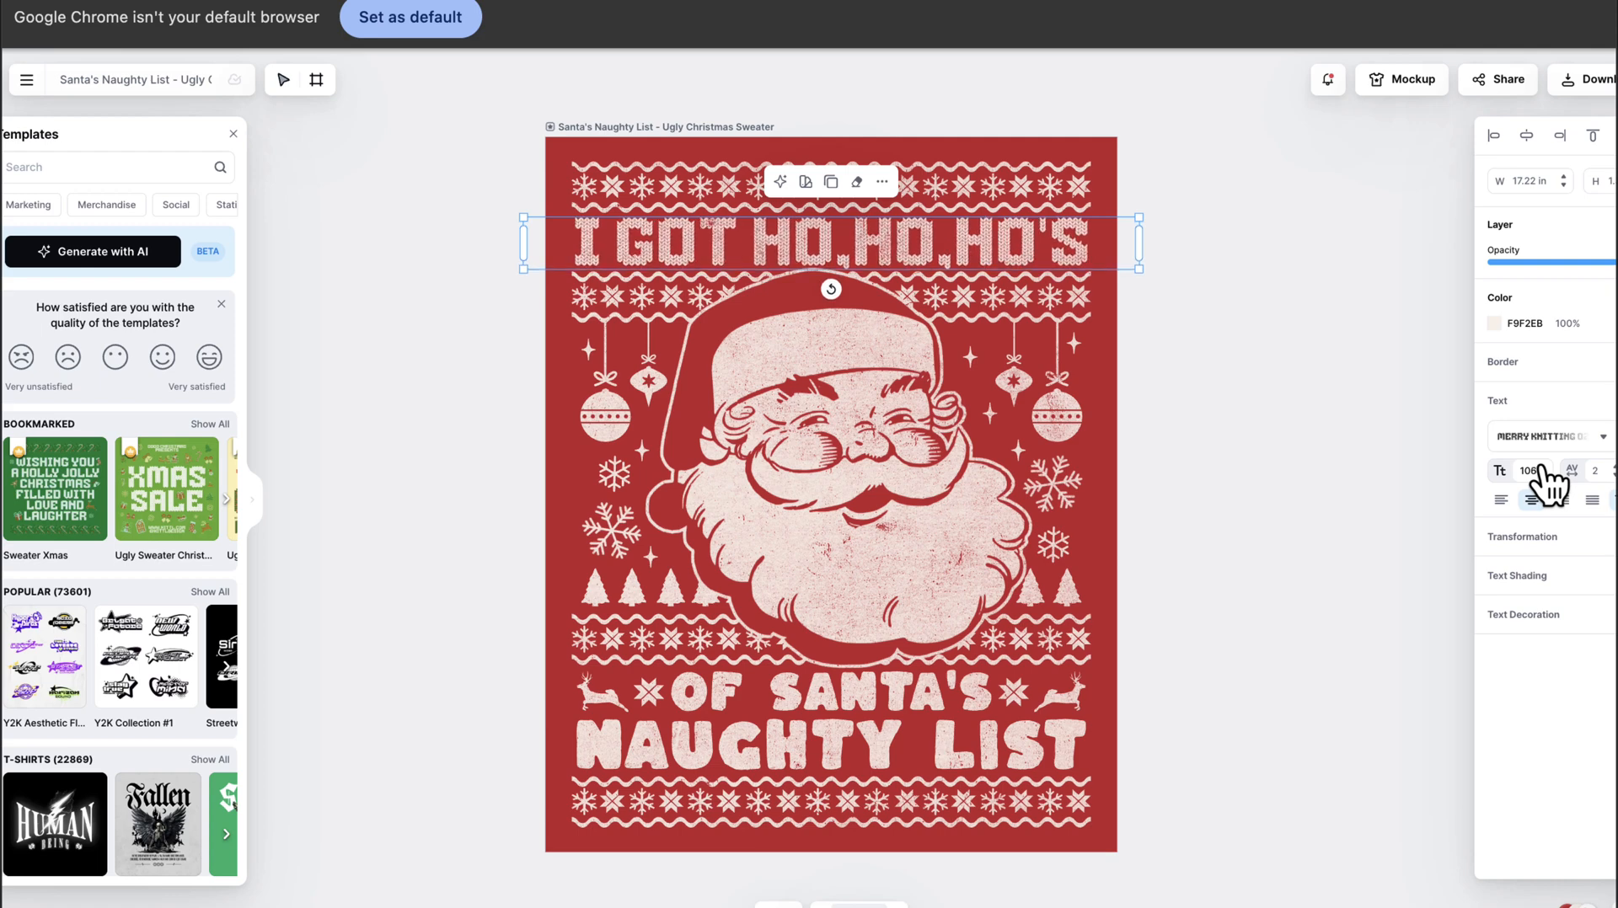
left_click(1407, 500)
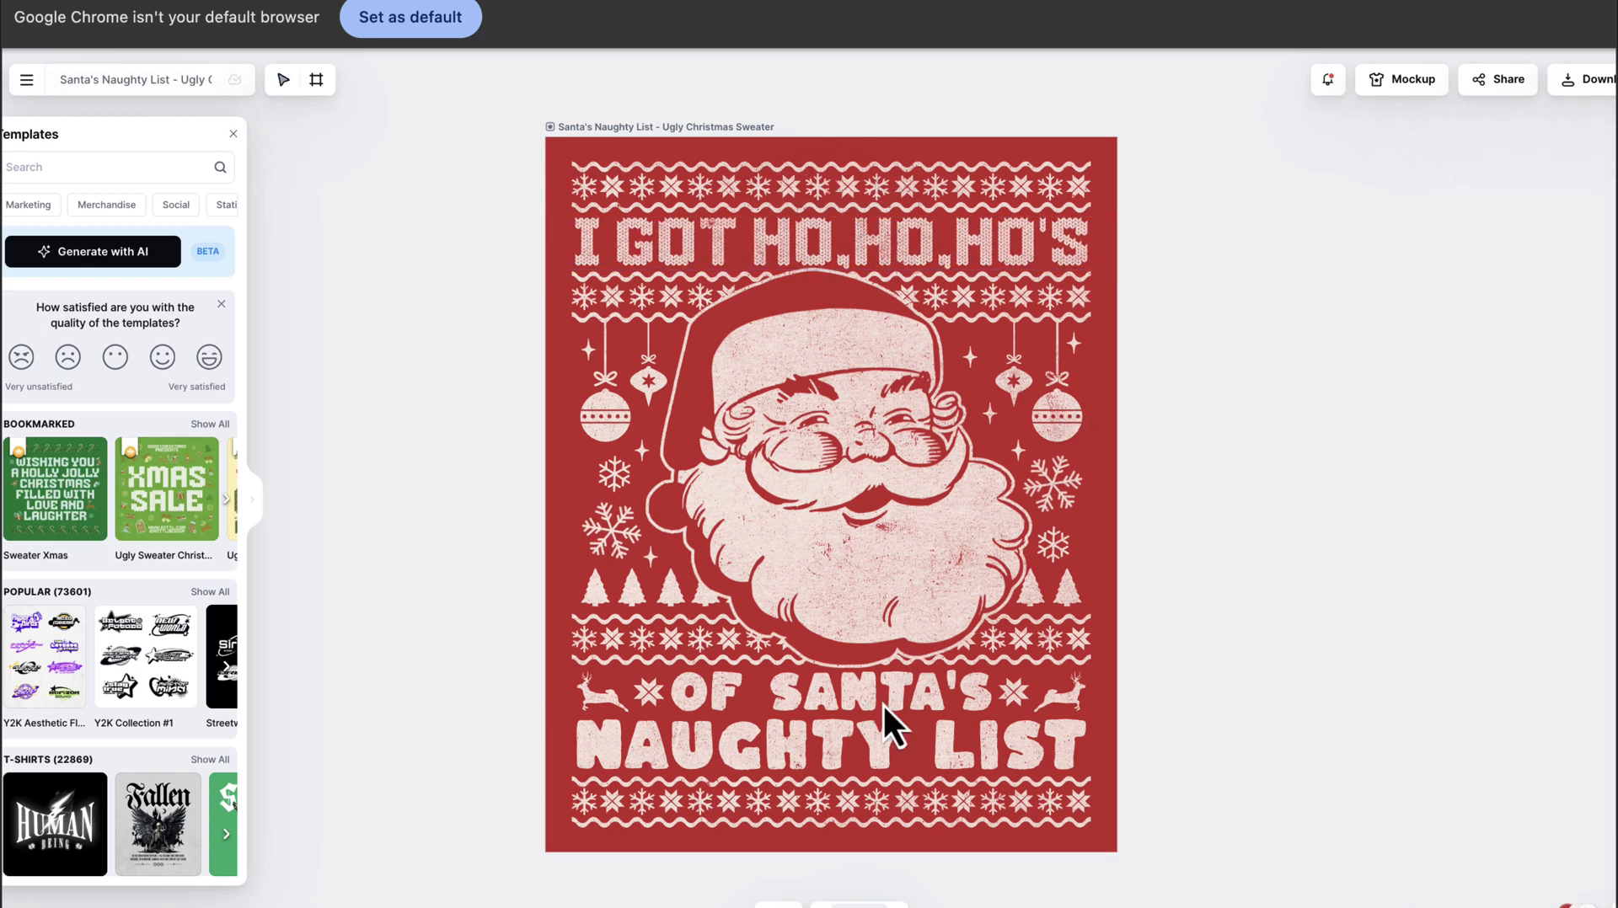
Delete the small snowflakes flanking the "OF SANTA'S" line below Santa.
left_click(909, 702)
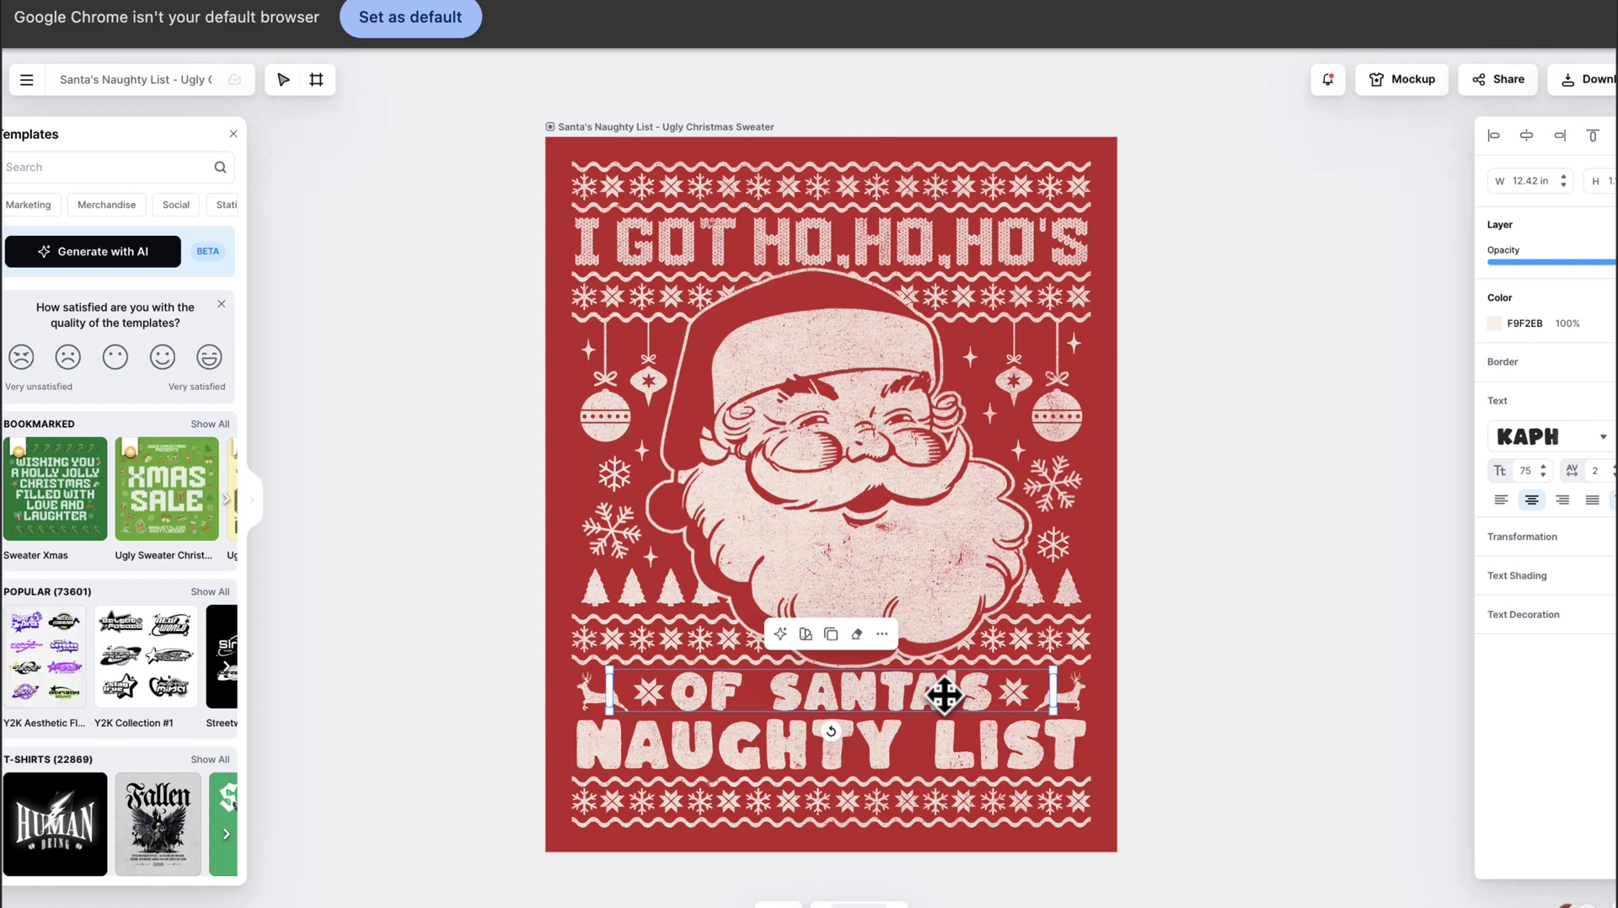
left_click(1011, 693)
left_click(1012, 692)
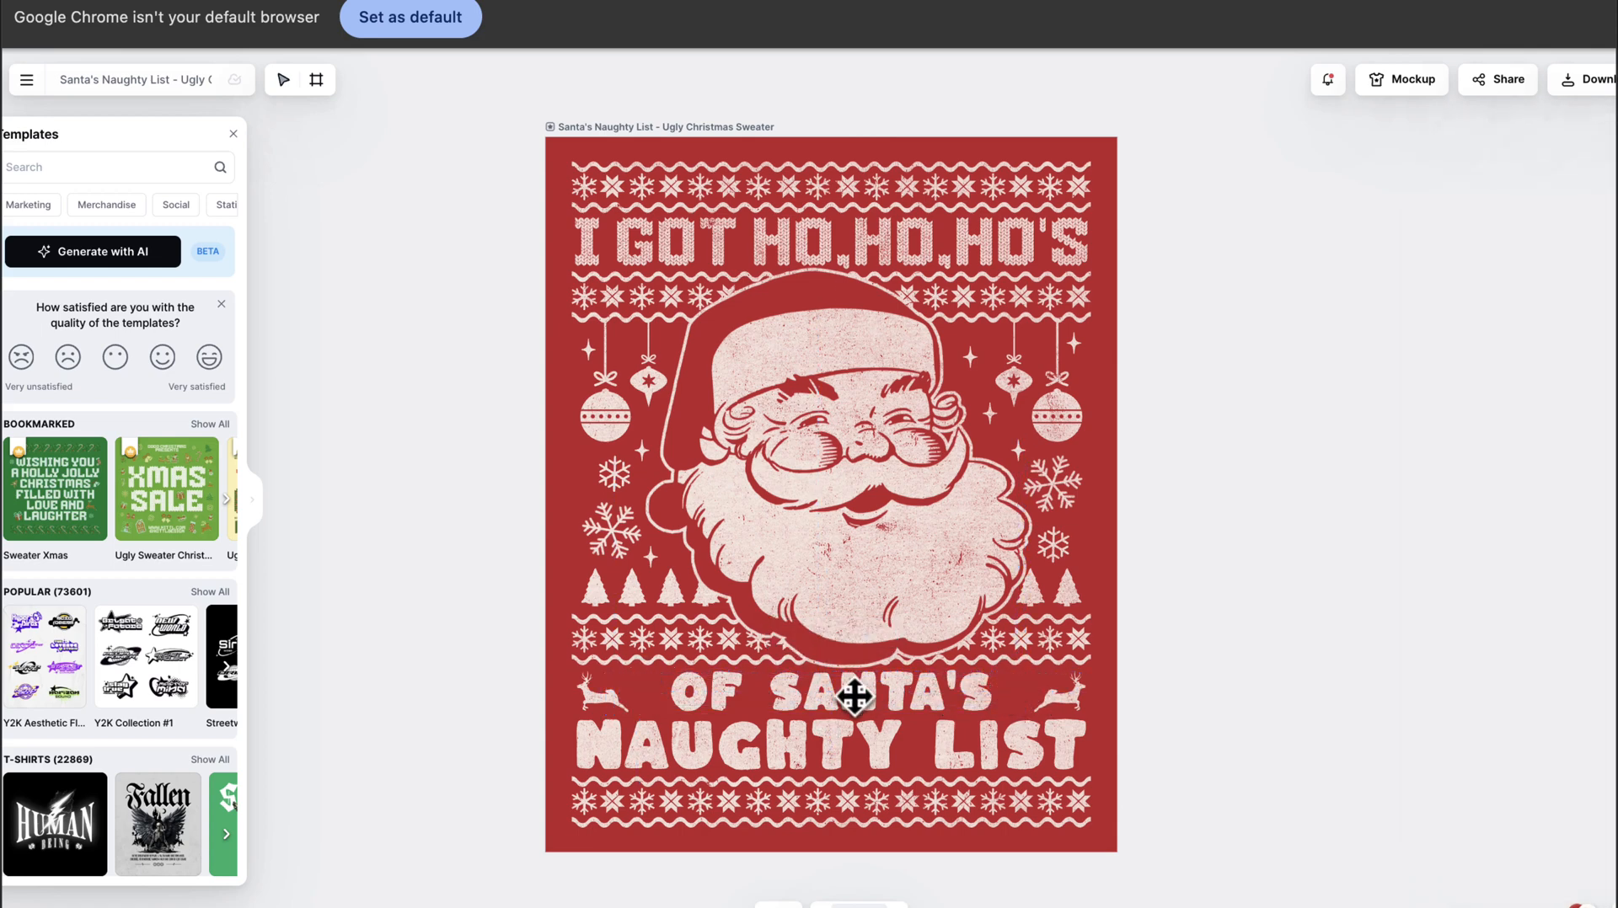
Replace the "OF SANTA'S" line between the two reindeer with "IN DIFFERENT".
left_click(891, 688)
double_click(892, 689)
key("BackSpace")
key("BackSpace")
key("BackSpace")
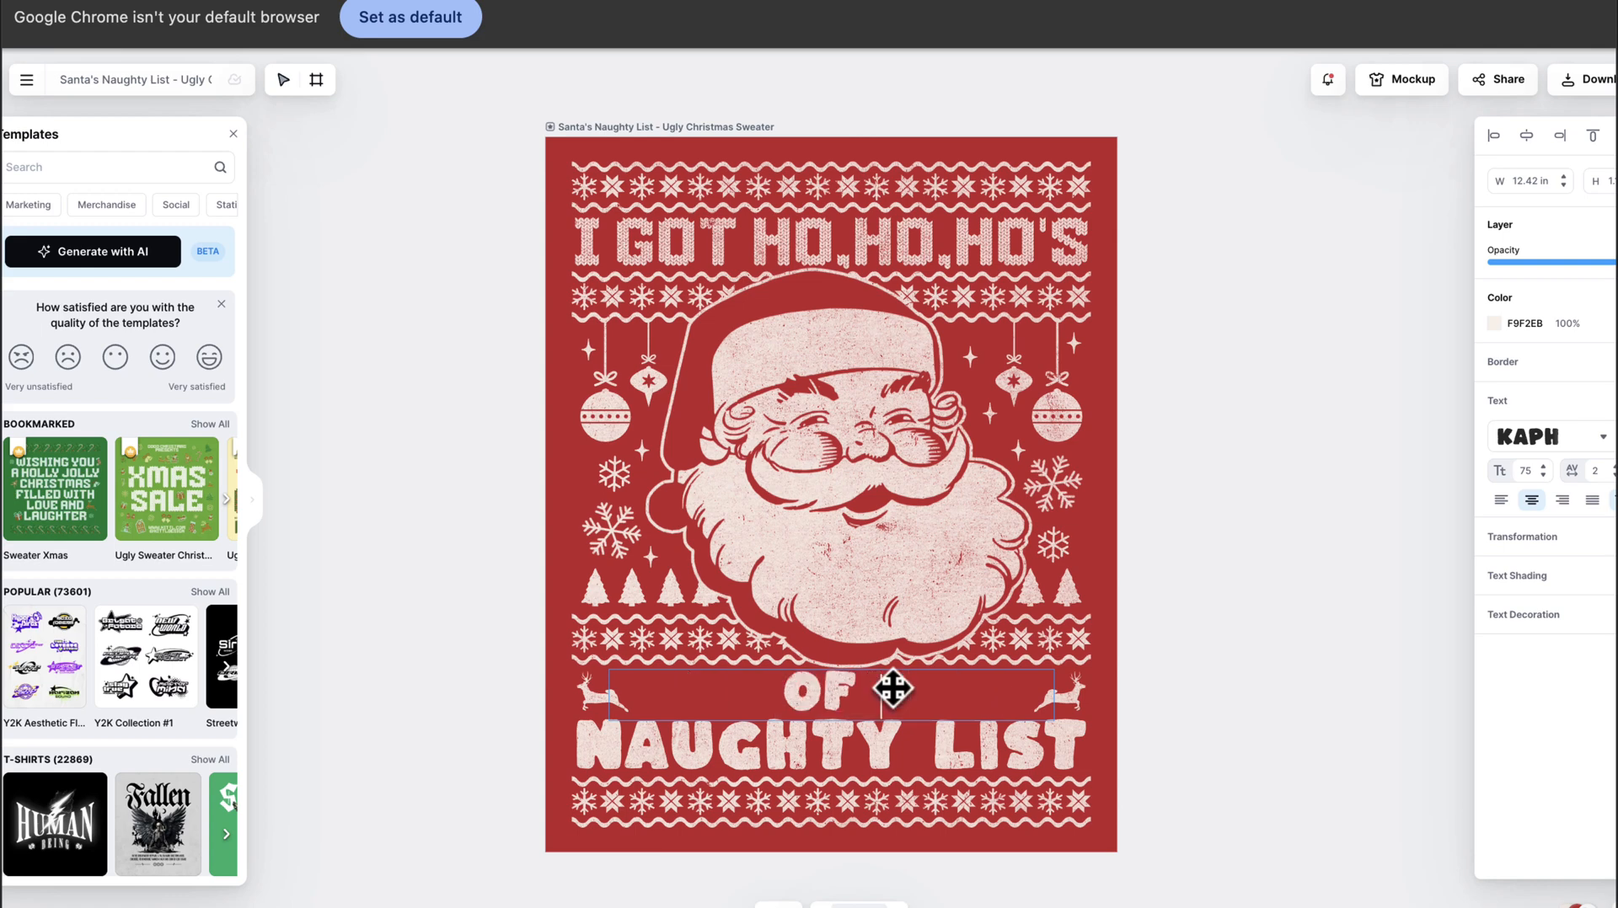
type("IN")
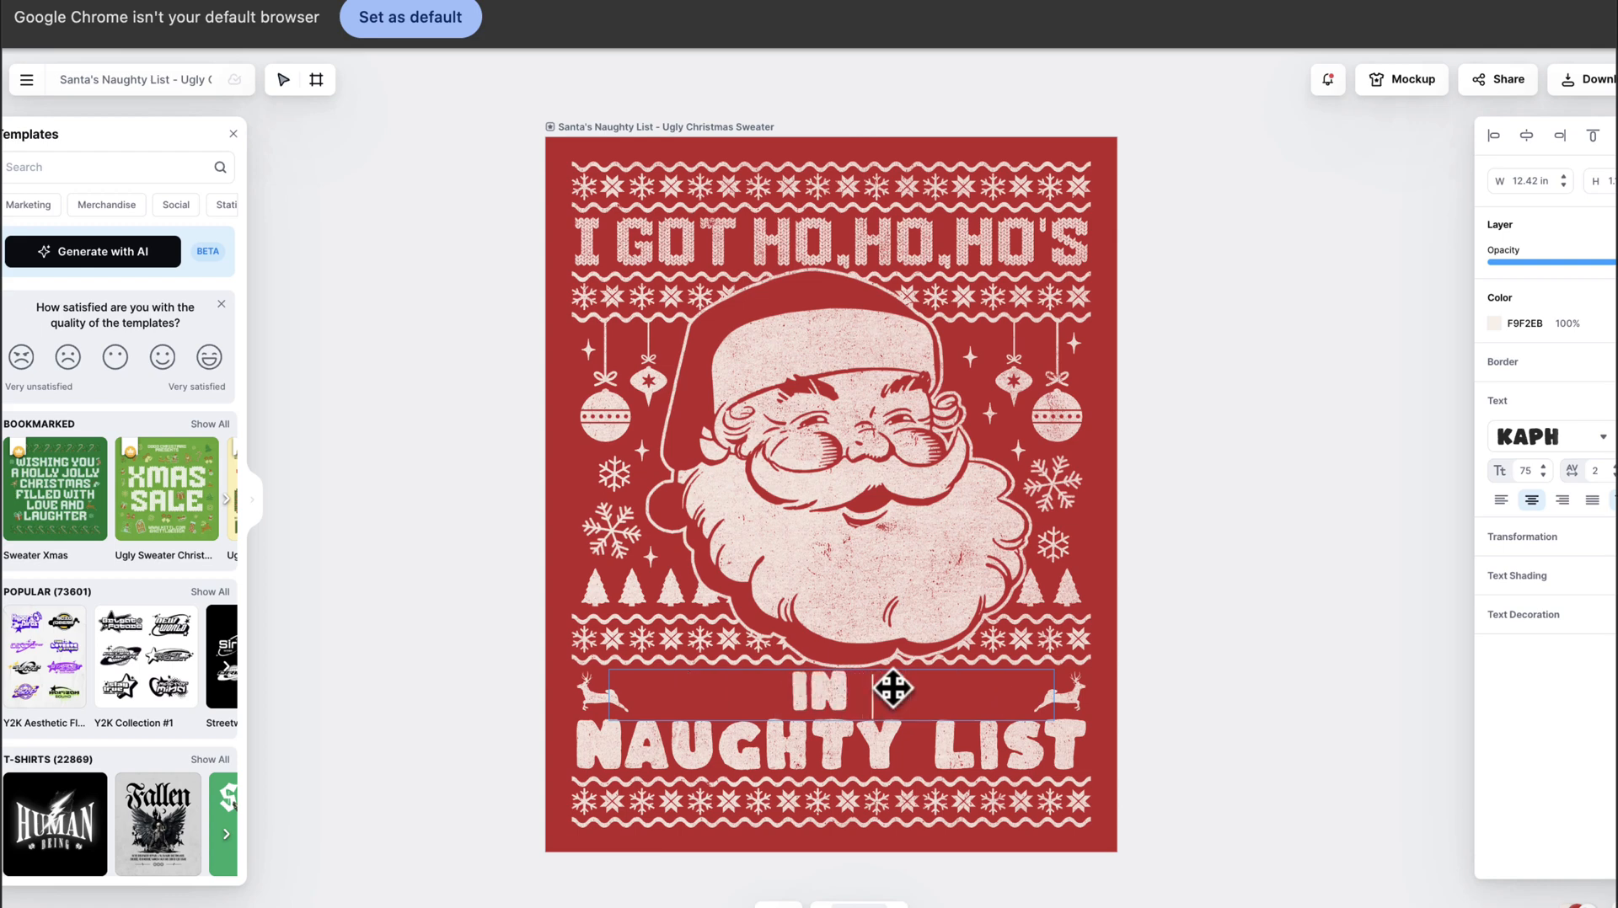
type(" DIFFERENT")
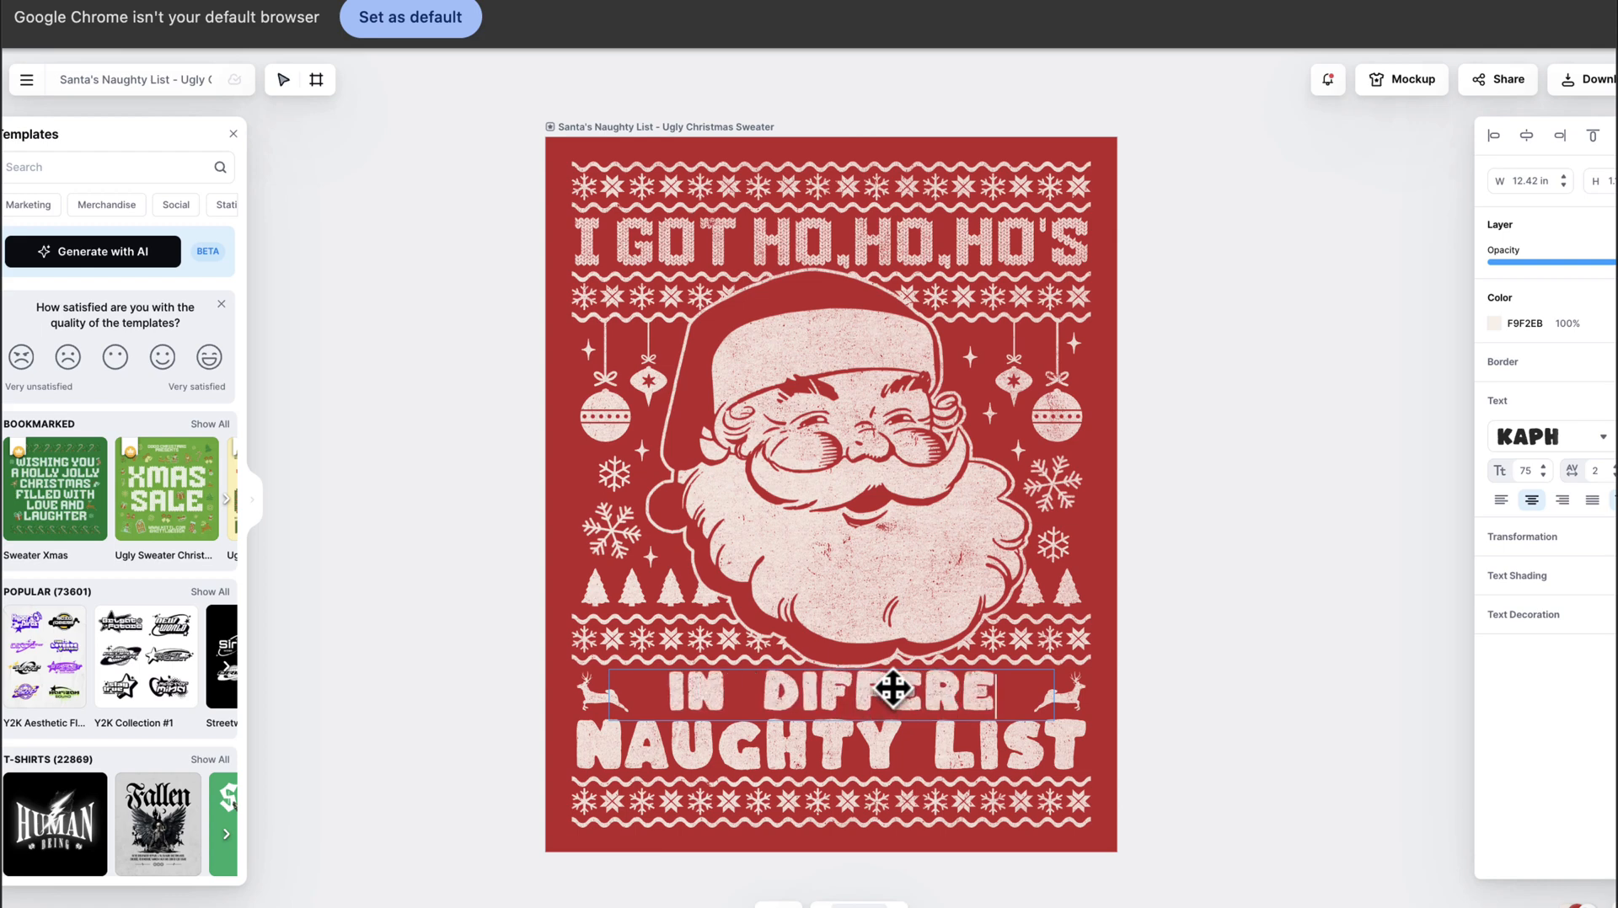
Replace the "NAUGHTY LIST" line with "AREA CODES".
left_click(1074, 747)
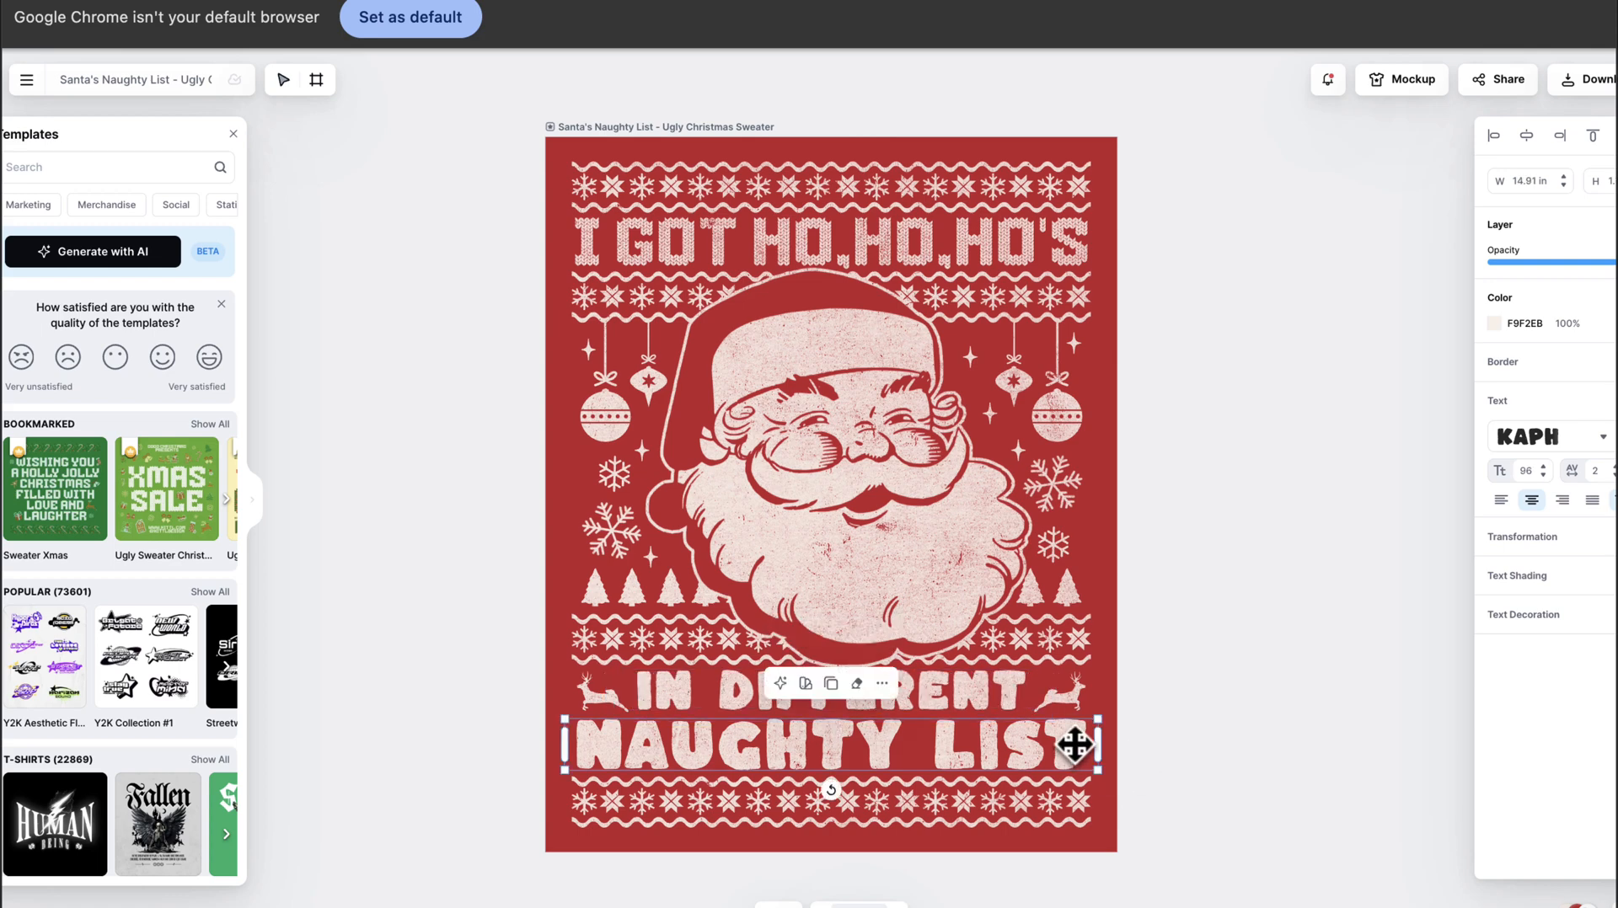
double_click(1074, 745)
key("BackSpace")
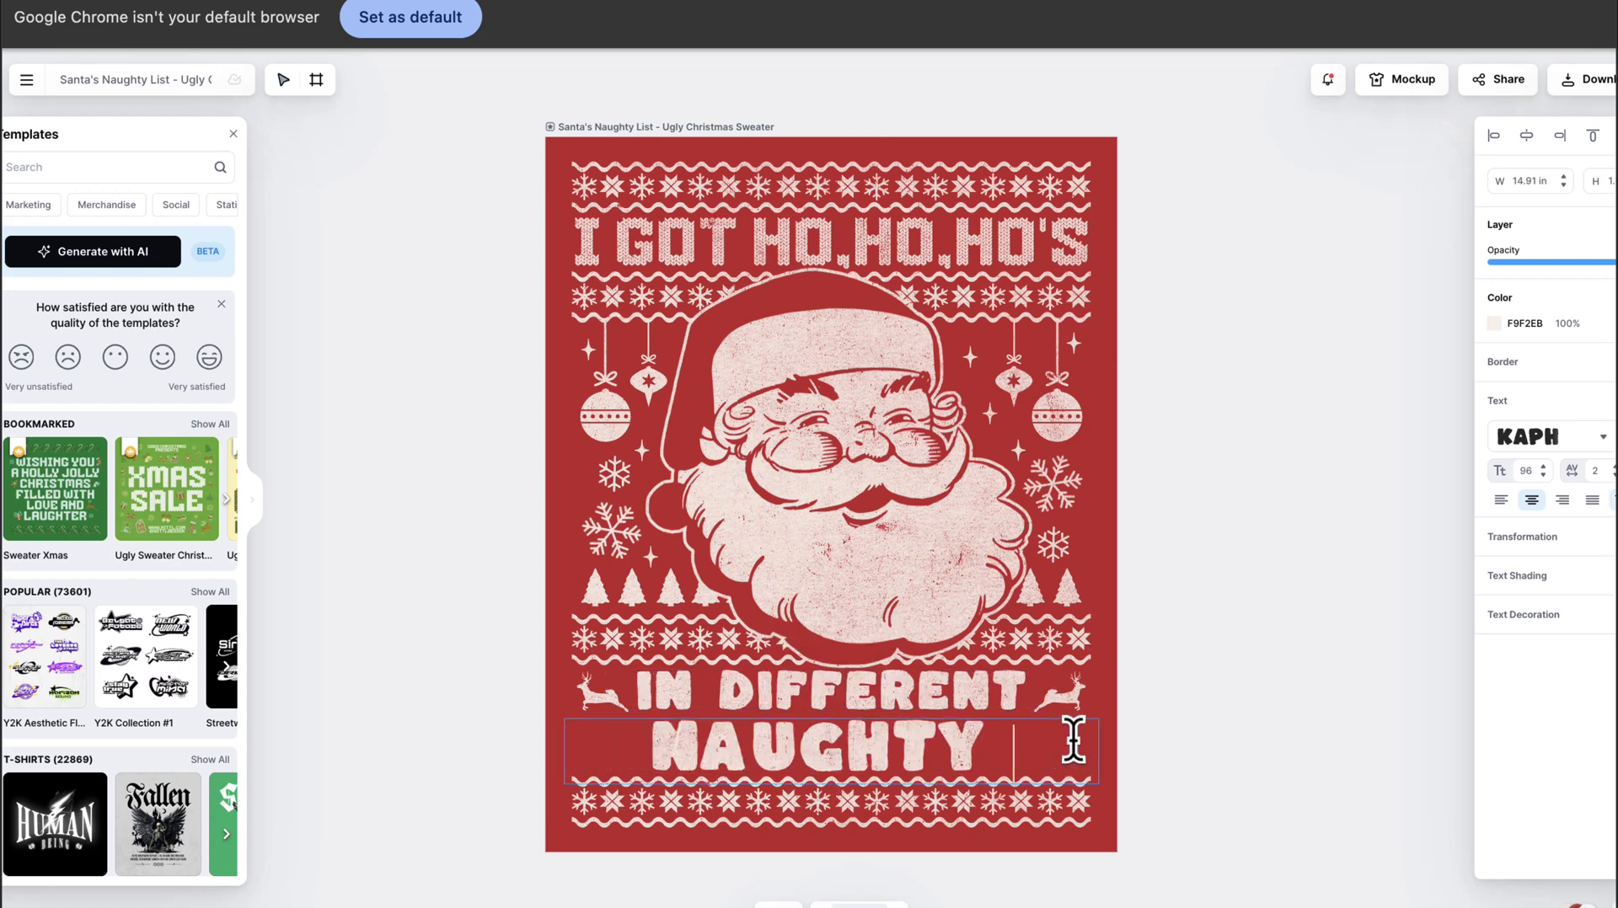
key("BackSpace")
key("BackSpace")
key("BackSpace")
key("BackSpace")
key("BackSpace")
key("BackSpace")
key("BackSpace")
key("BackSpace")
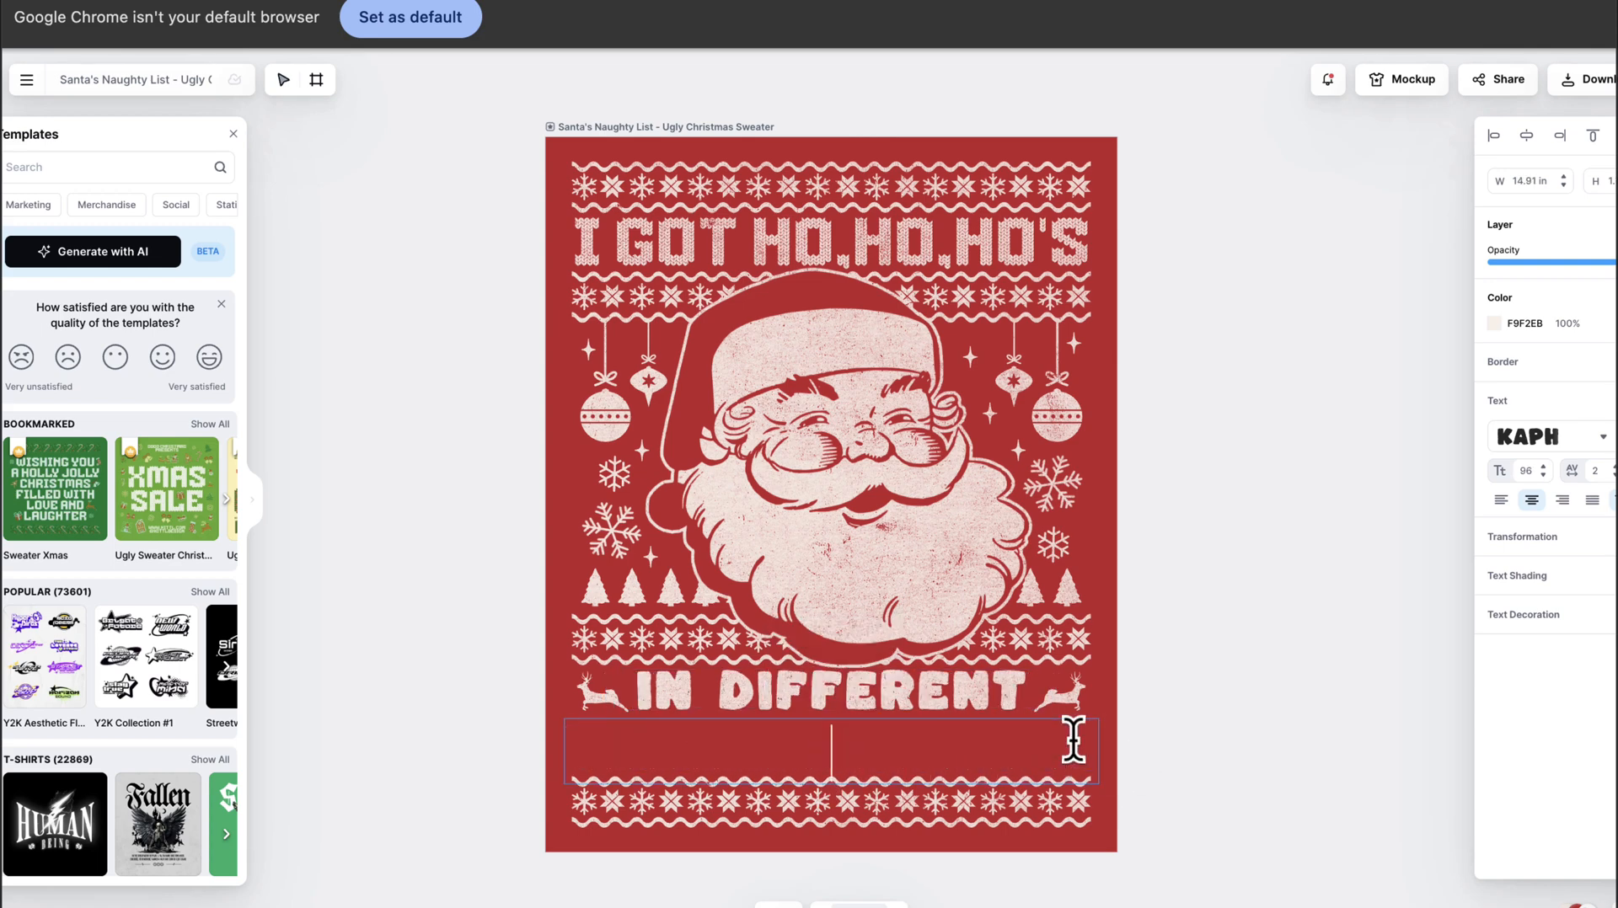
type("AER")
key("BackSpace")
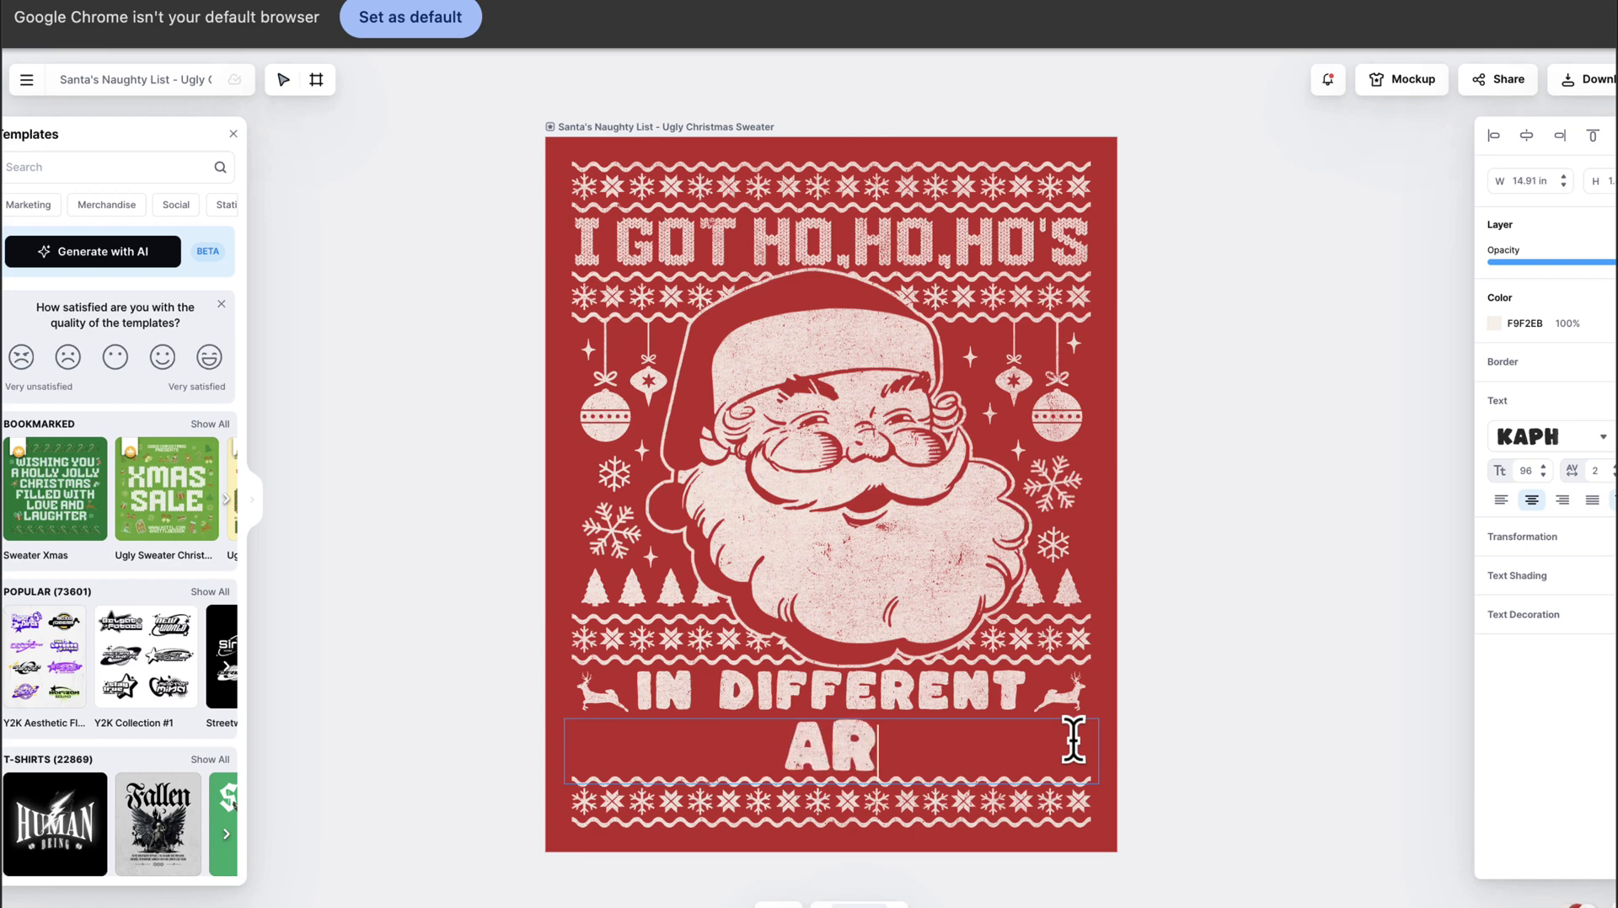
type("EA  CO")
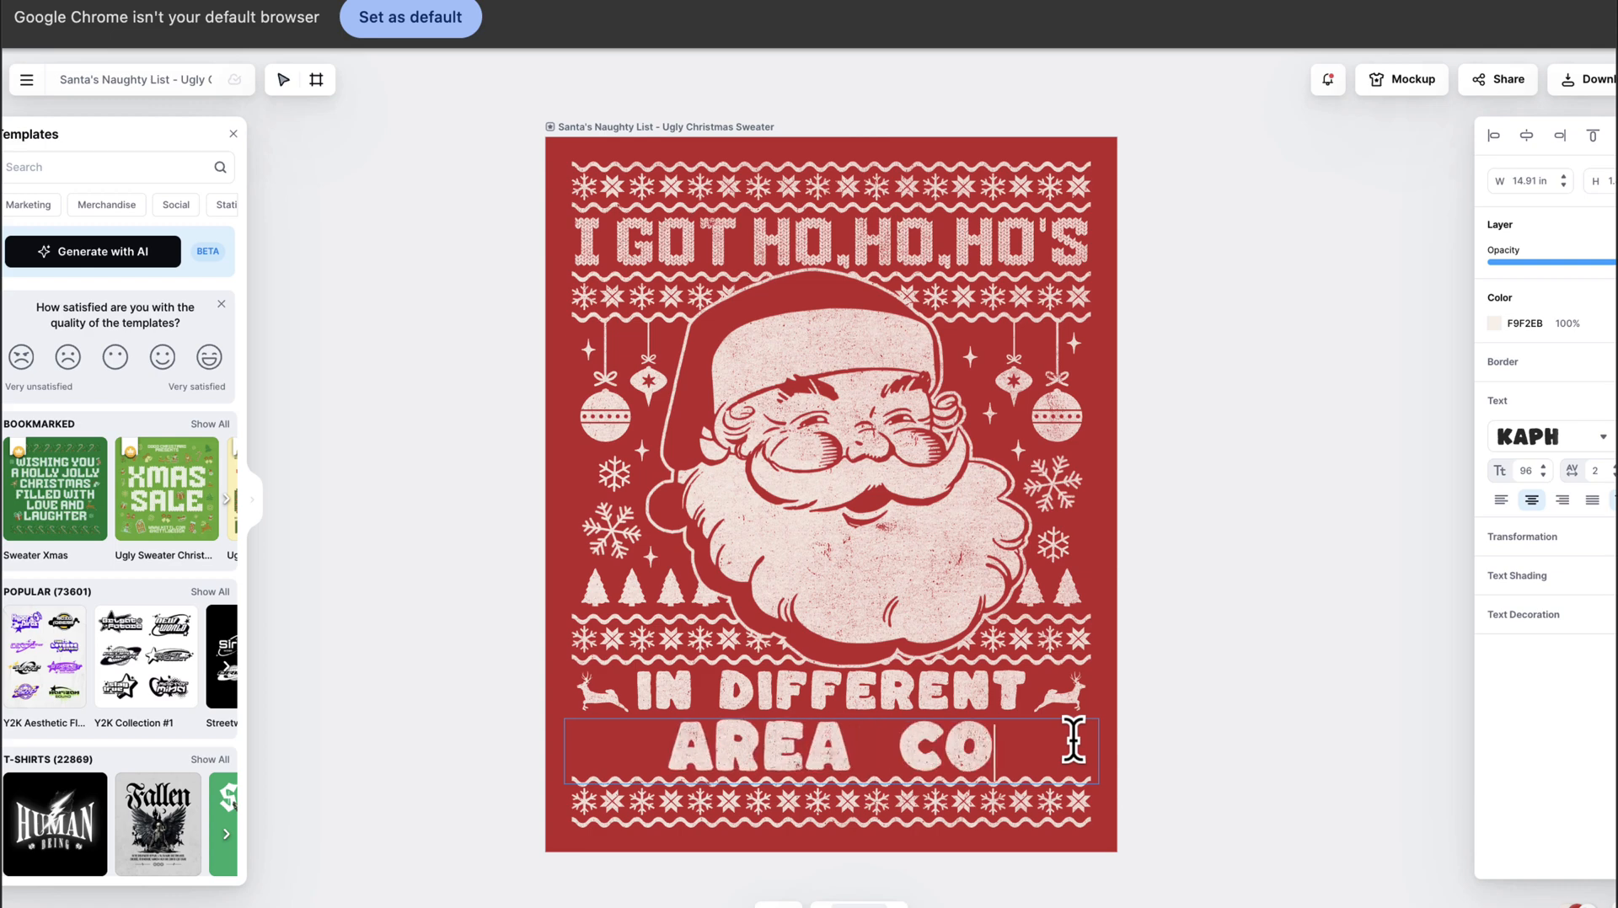
type("DES")
key("Escape")
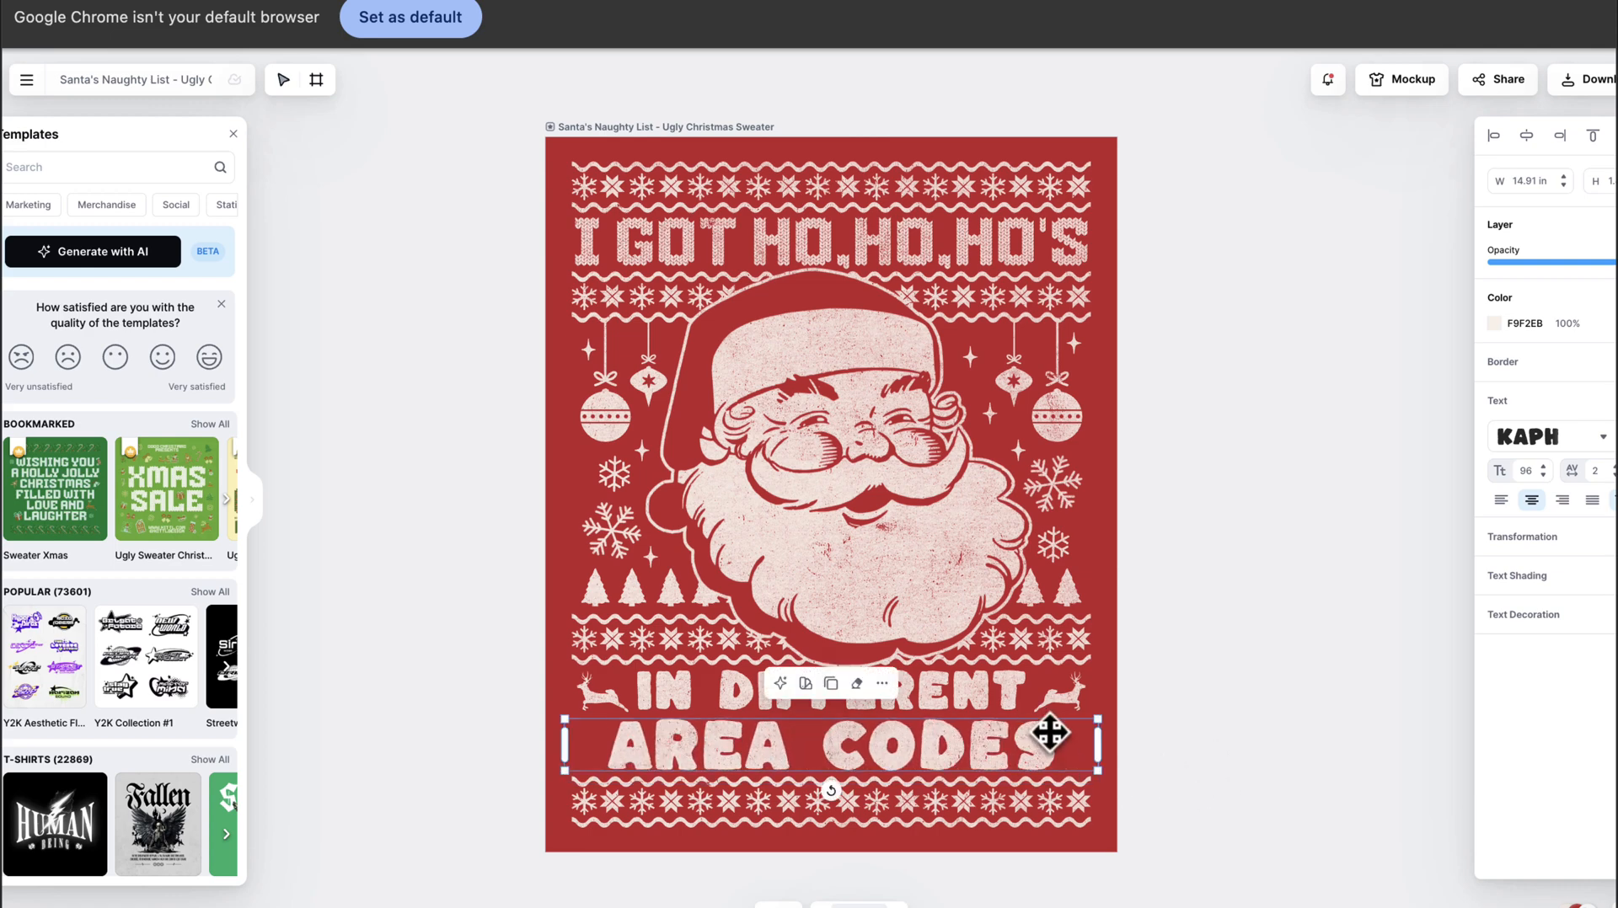
Change the typeface of both the "IN DIFFERENT" and "AREA CODES" lines to Merry Knitting 02.
left_click(992, 687, "shift")
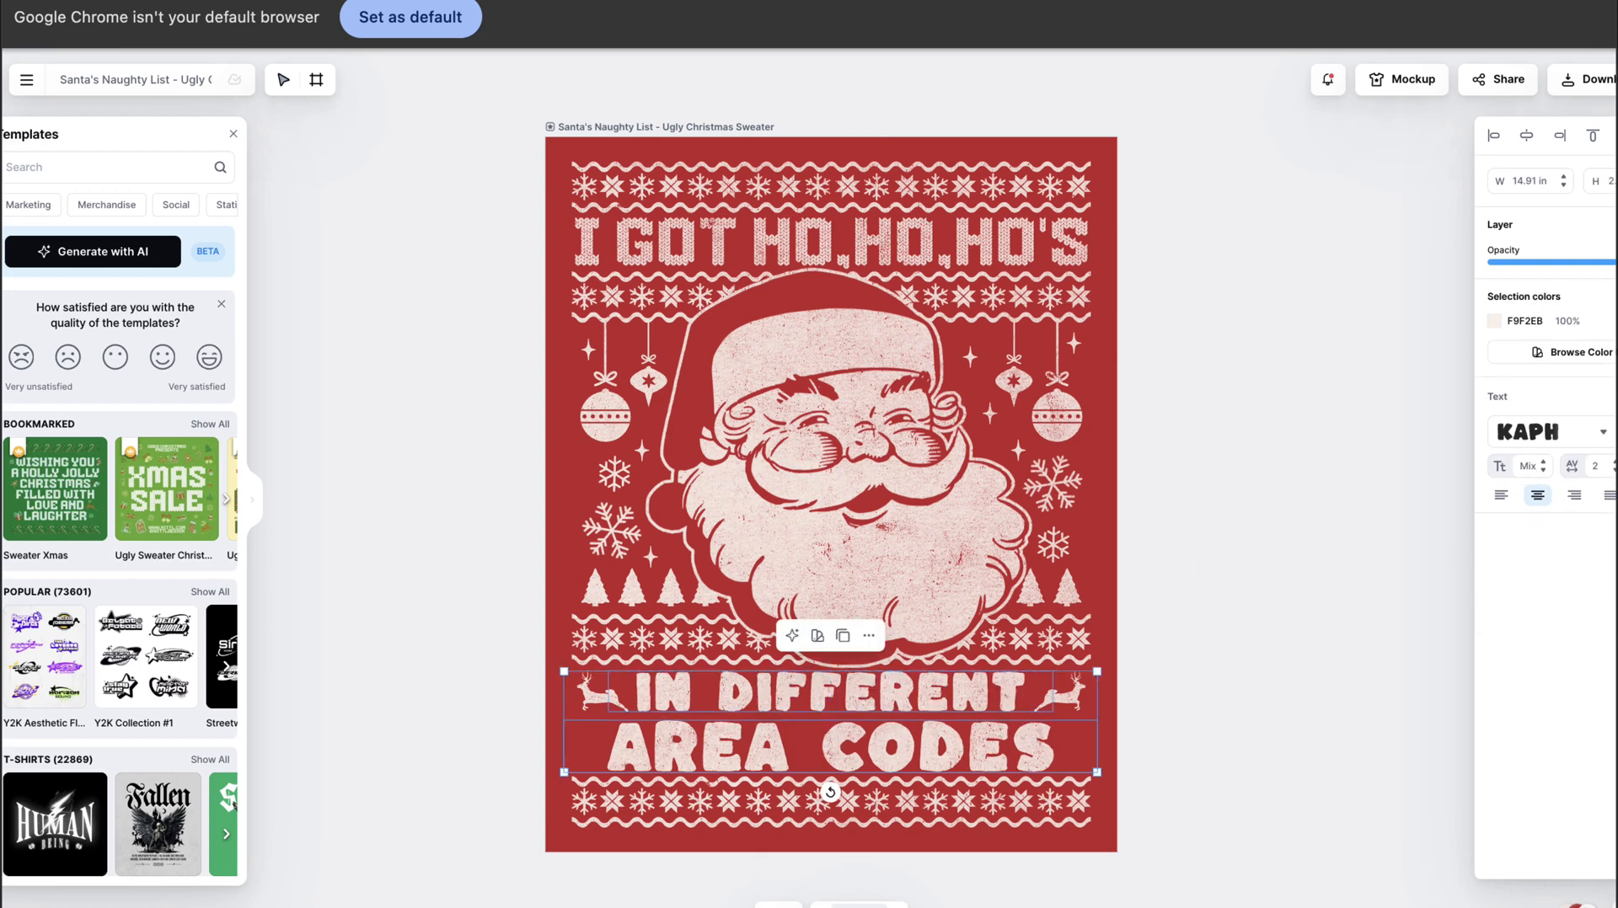
left_click(1599, 433)
left_click(1424, 546)
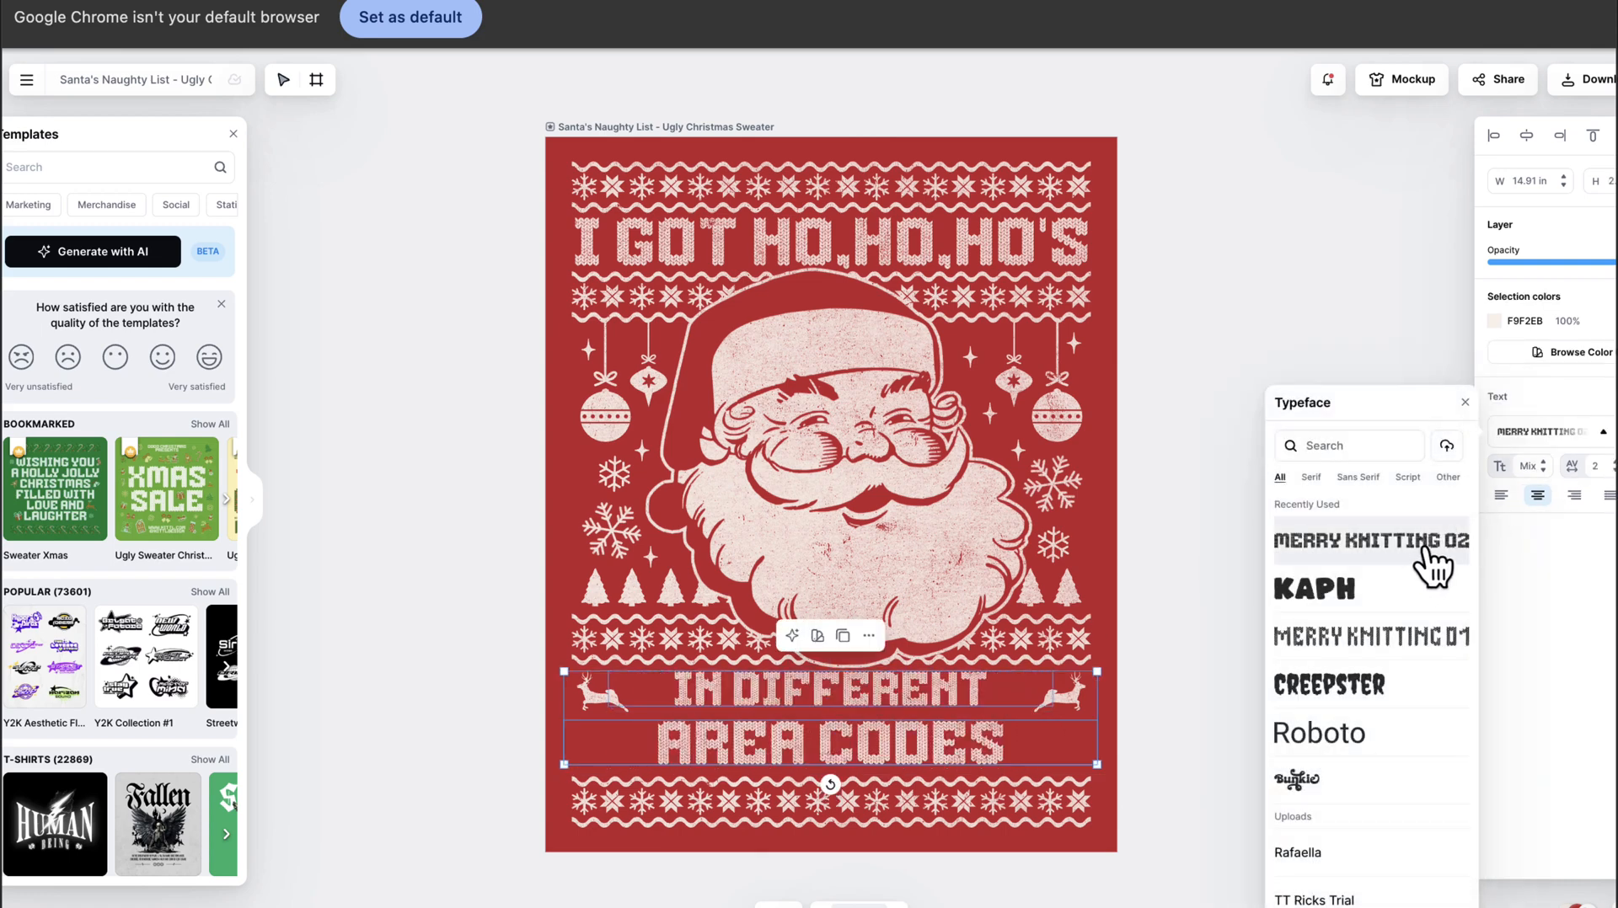
left_click(1109, 769)
Set the font size of the "IN DIFFERENT" line to 95 so it fills the space between the reindeer.
left_click(969, 701)
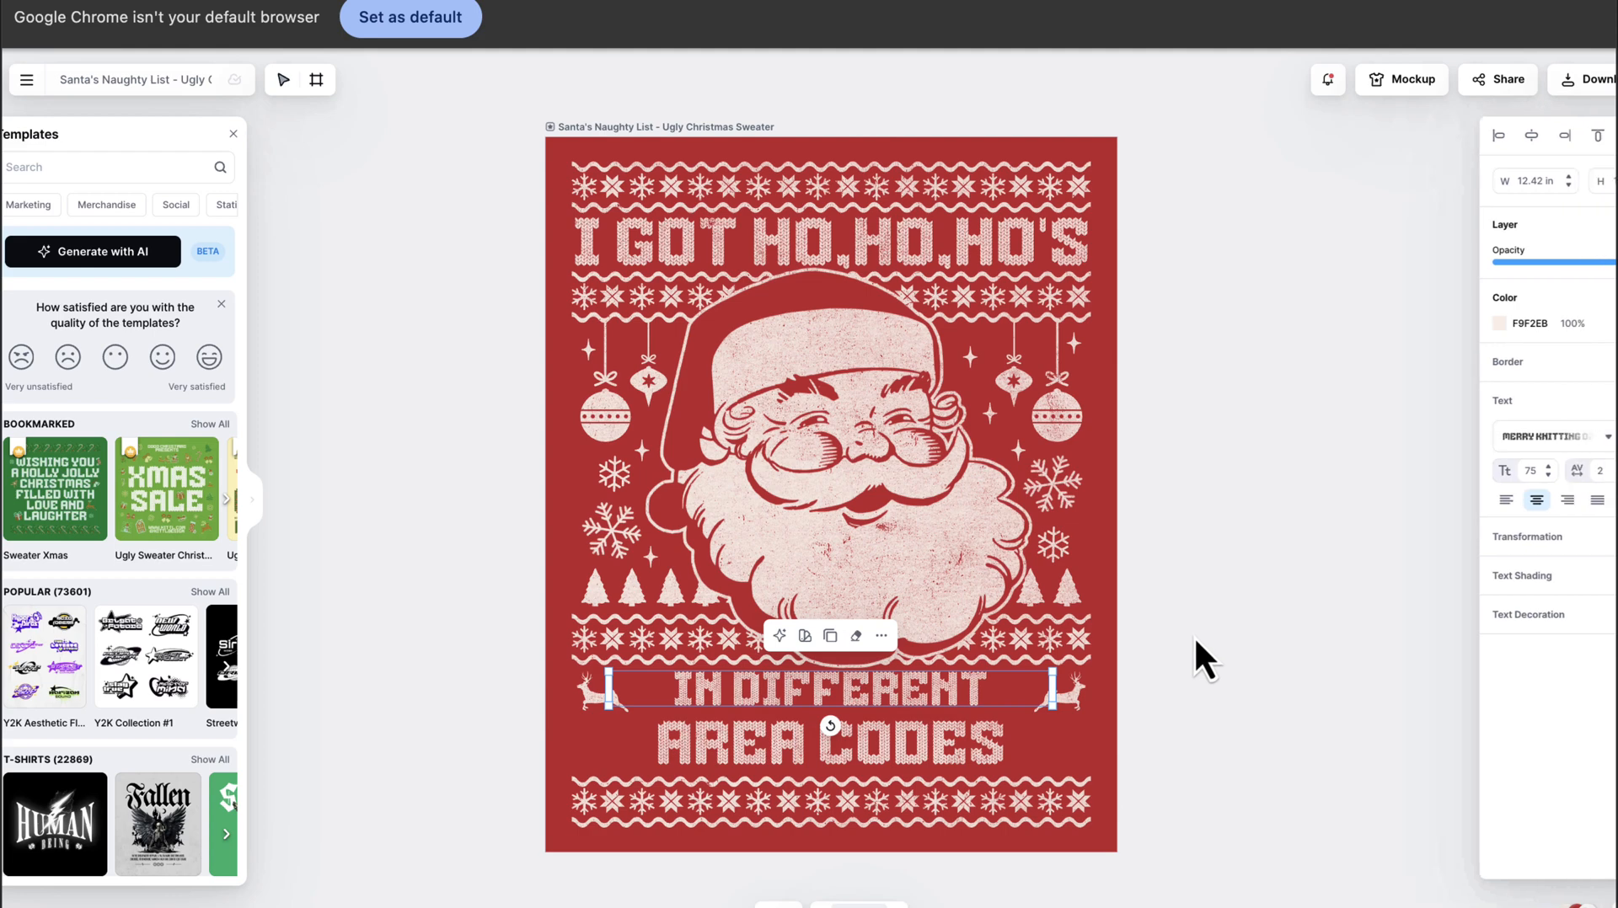
left_click(1548, 475)
left_click(1547, 476)
left_click(1547, 476)
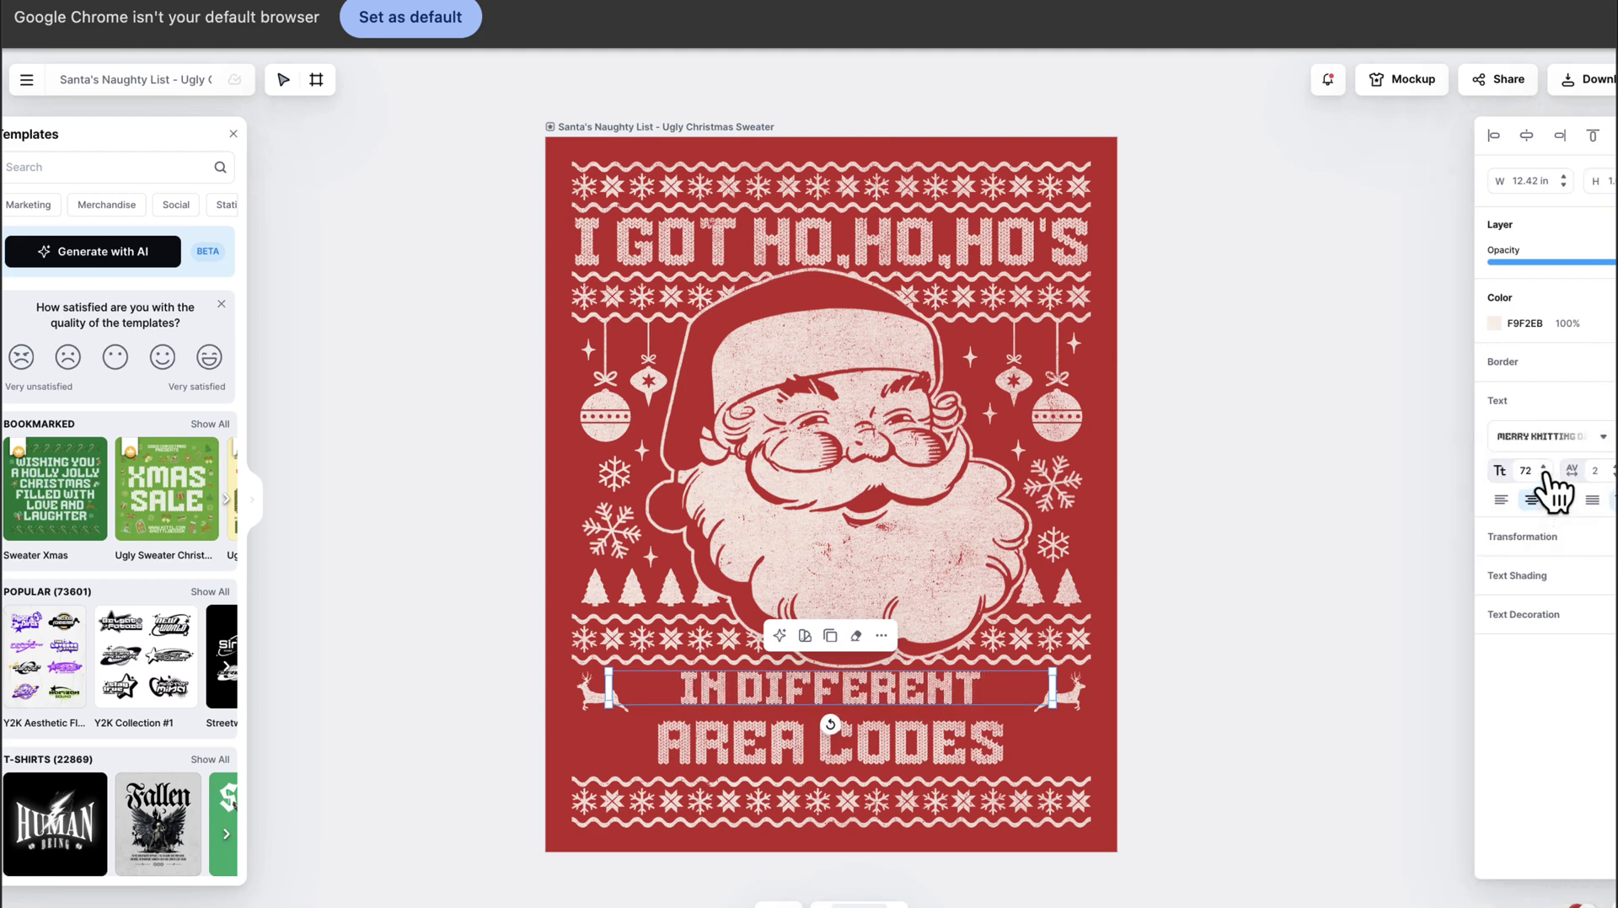
left_click(1544, 466)
left_click(1544, 466)
left_click(1545, 466)
left_click(1544, 466)
left_click(1545, 466)
left_click(1545, 466)
left_click(1544, 466)
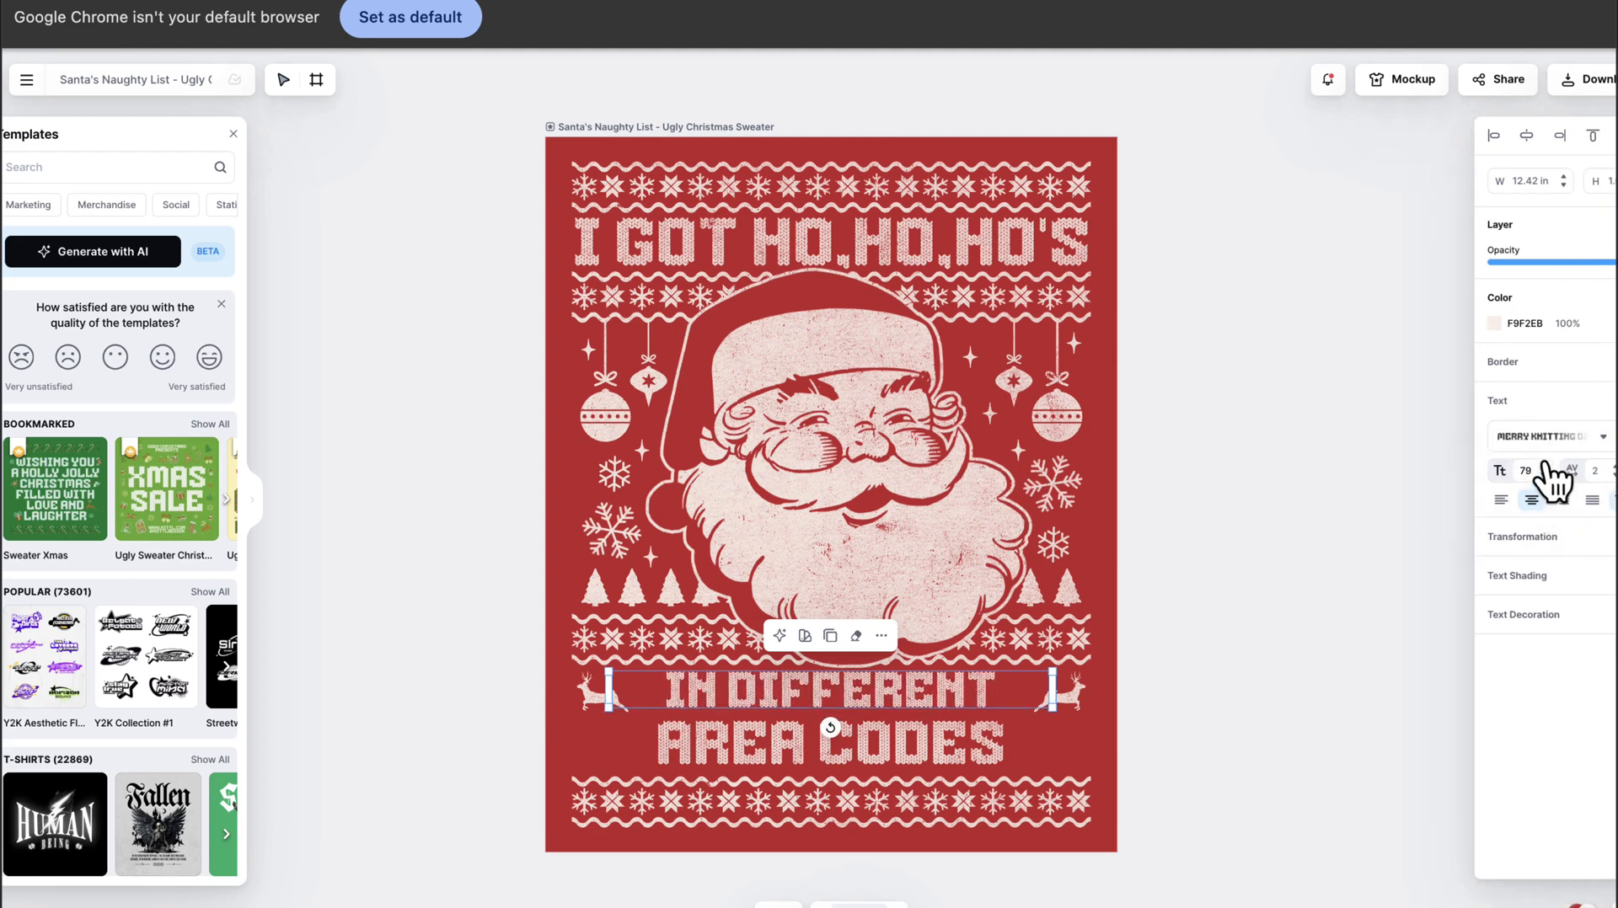
left_click(1545, 466)
left_click(1544, 466)
left_click(1545, 466)
left_click(1545, 466)
left_click(1545, 466)
left_click(1544, 466)
left_click(1545, 466)
left_click(1544, 466)
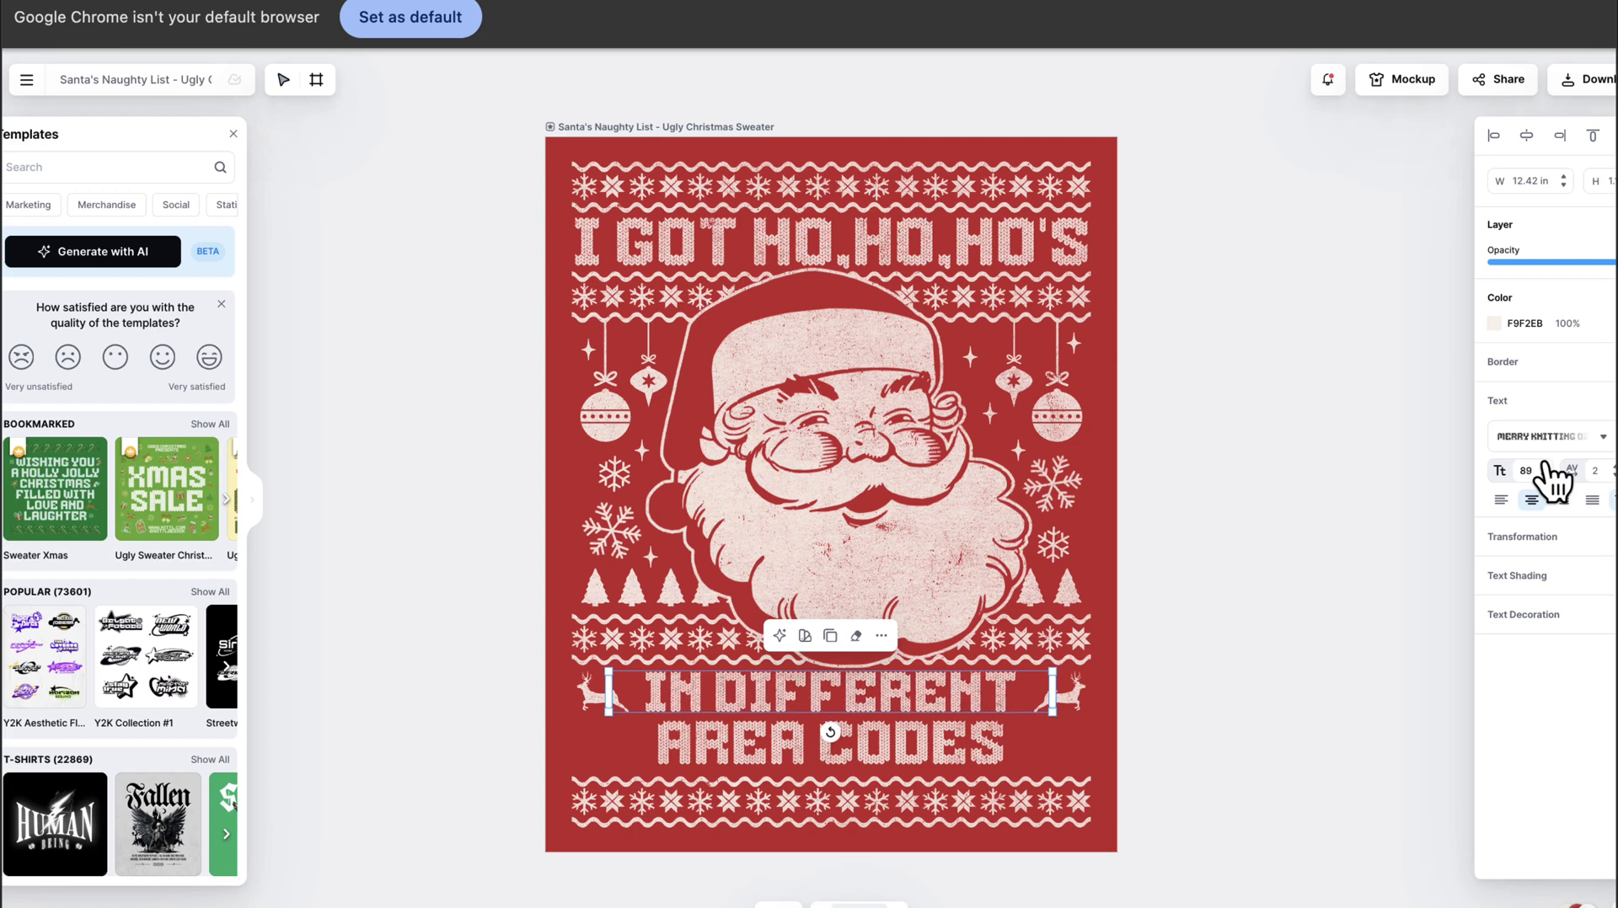
left_click(1544, 466)
left_click(1544, 466)
left_click(1545, 466)
left_click(1545, 466)
left_click(1544, 466)
left_click(1544, 466)
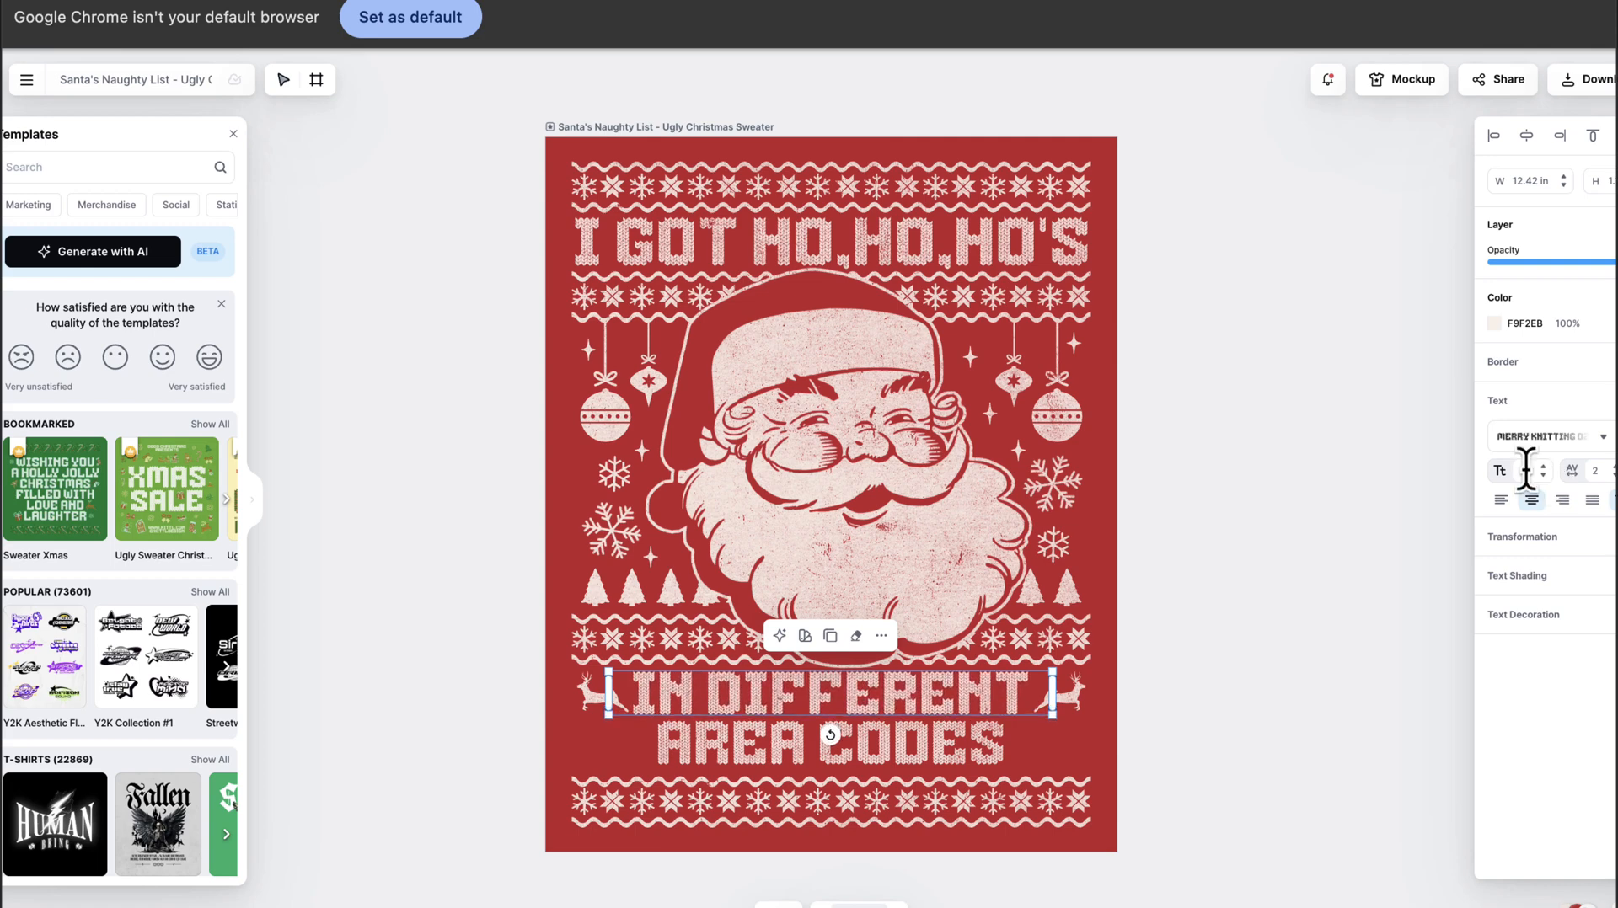
left_click(1544, 466)
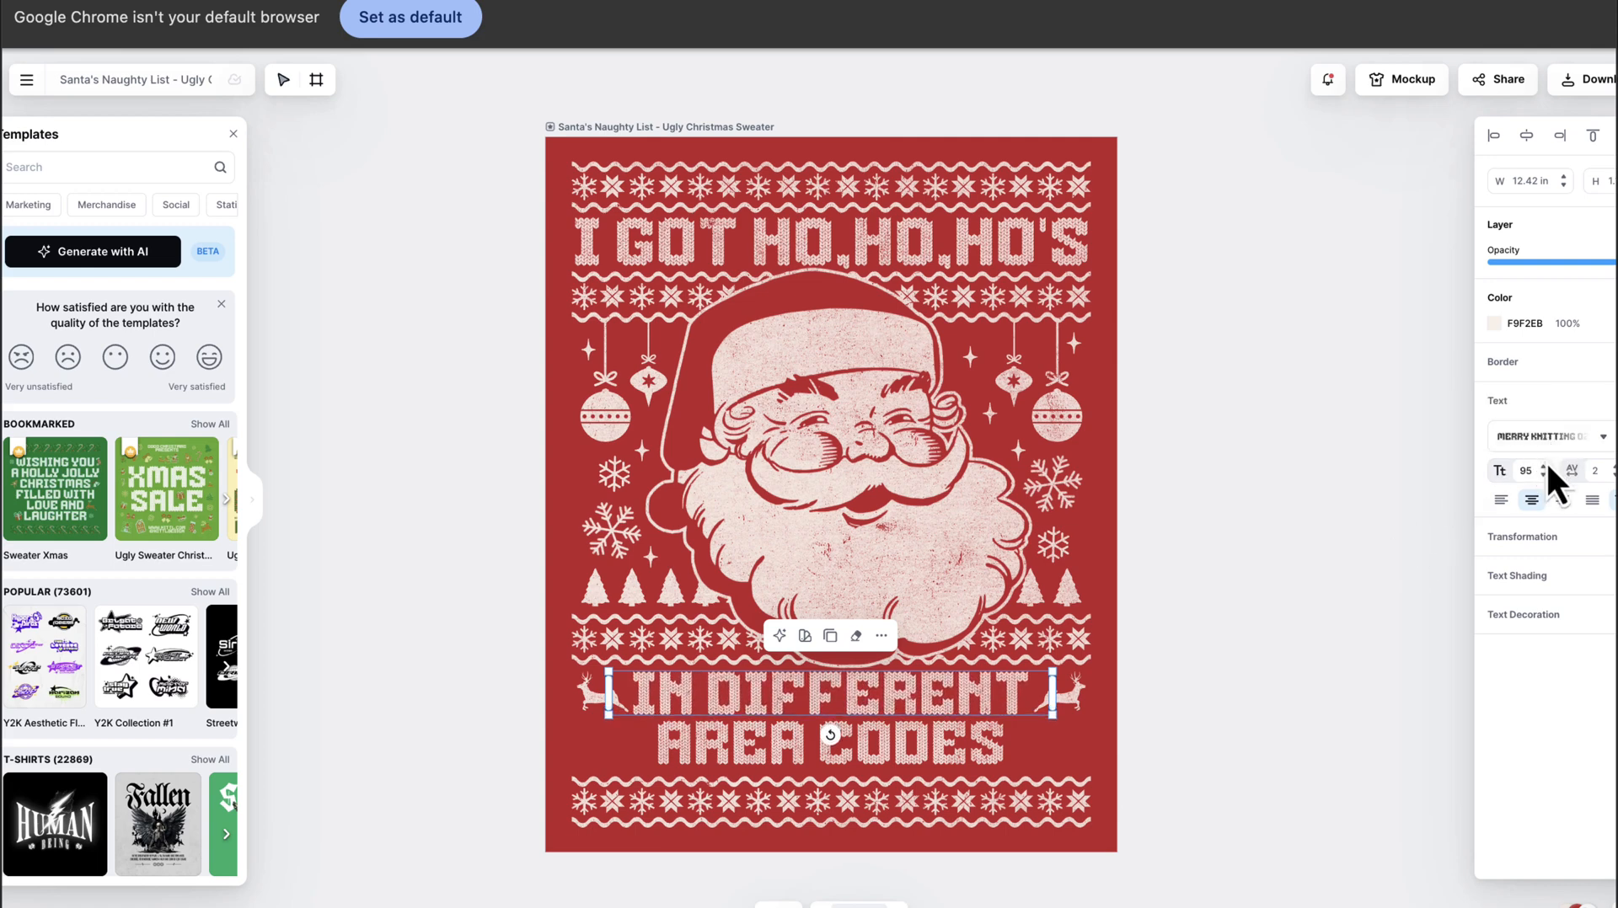
Set the font size of the "AREA CODES" line to 136 and shift the snowflake band beneath it slightly down.
left_click(982, 752)
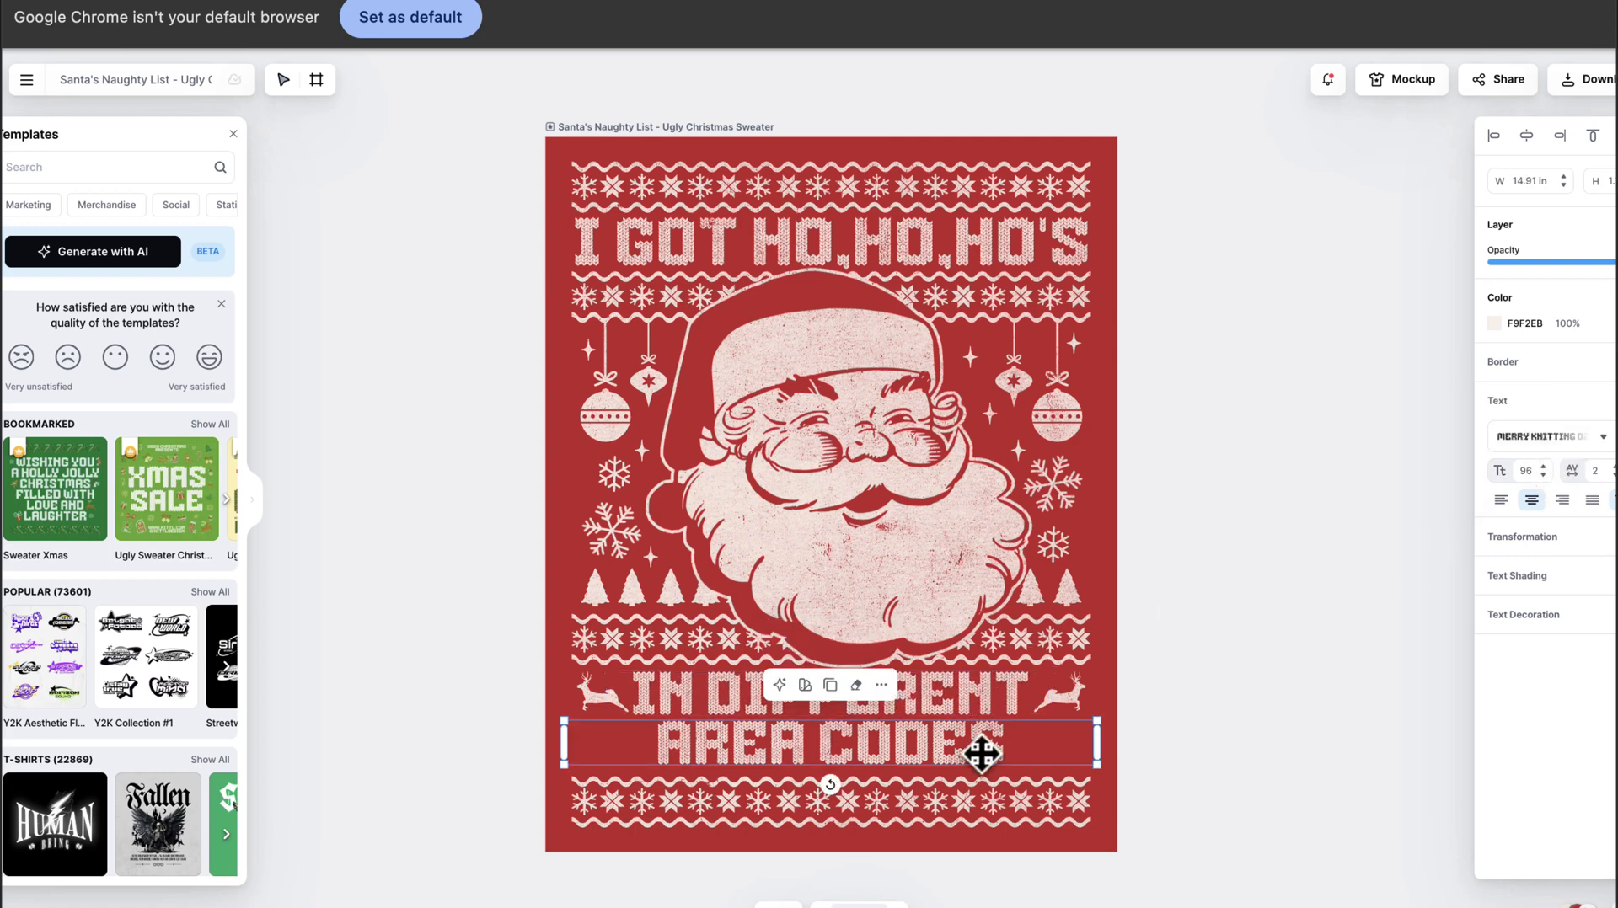
left_click(1544, 466)
left_click(1544, 466)
left_click(1545, 466)
left_click(1544, 466)
left_click(1544, 466)
left_click(1544, 465)
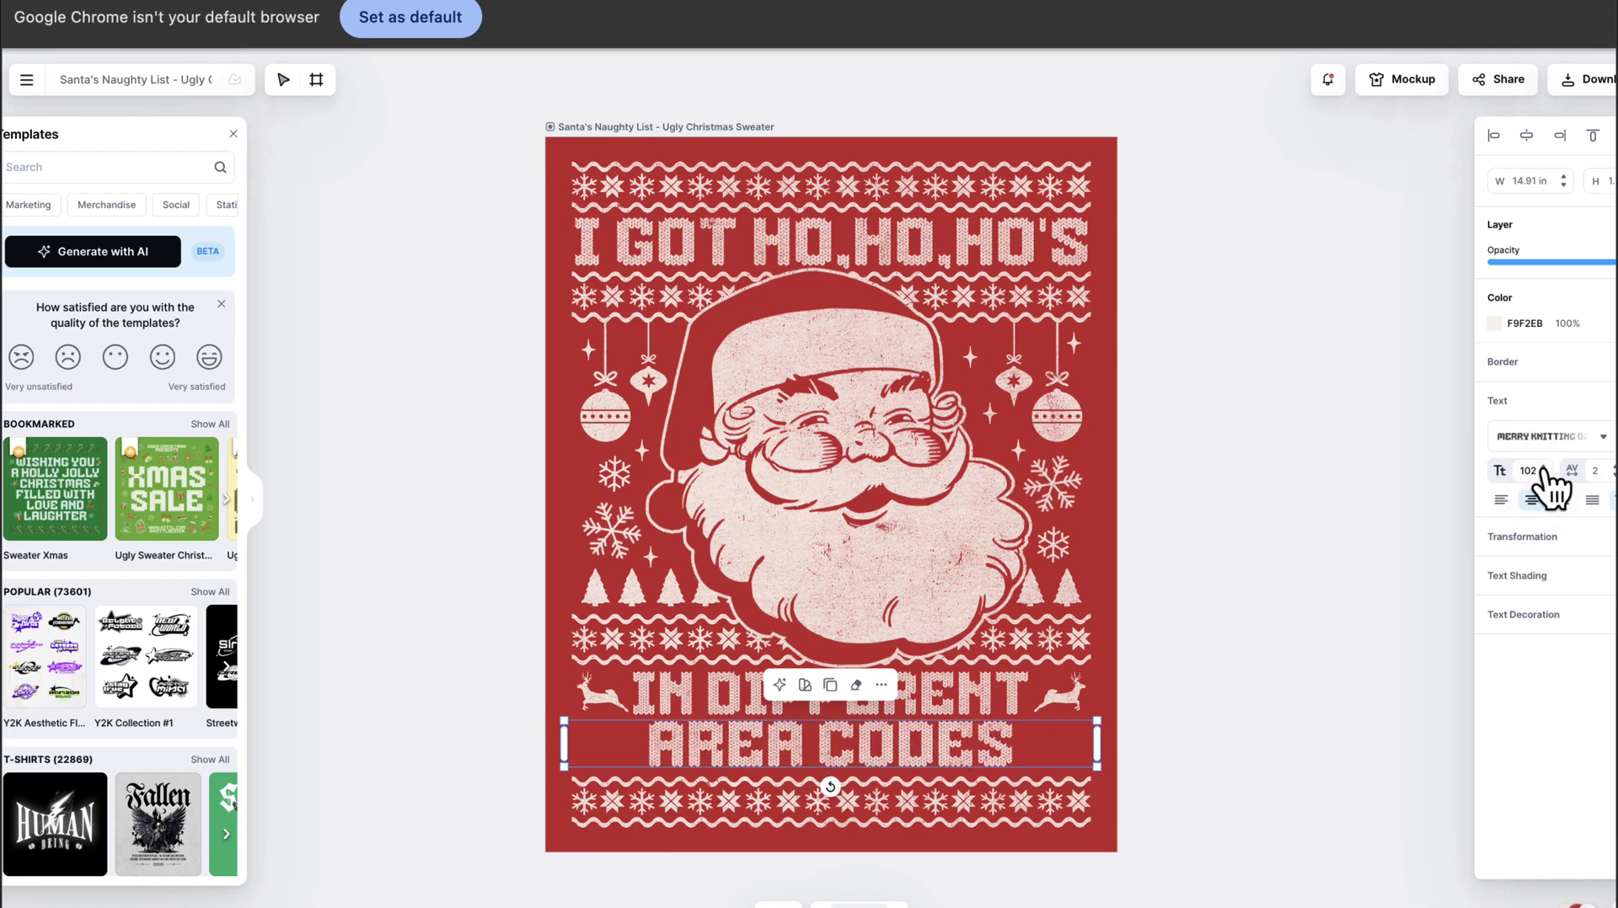
left_click(1544, 466)
left_click(1544, 466)
left_click(1544, 466)
left_click(1544, 466)
left_click(1545, 465)
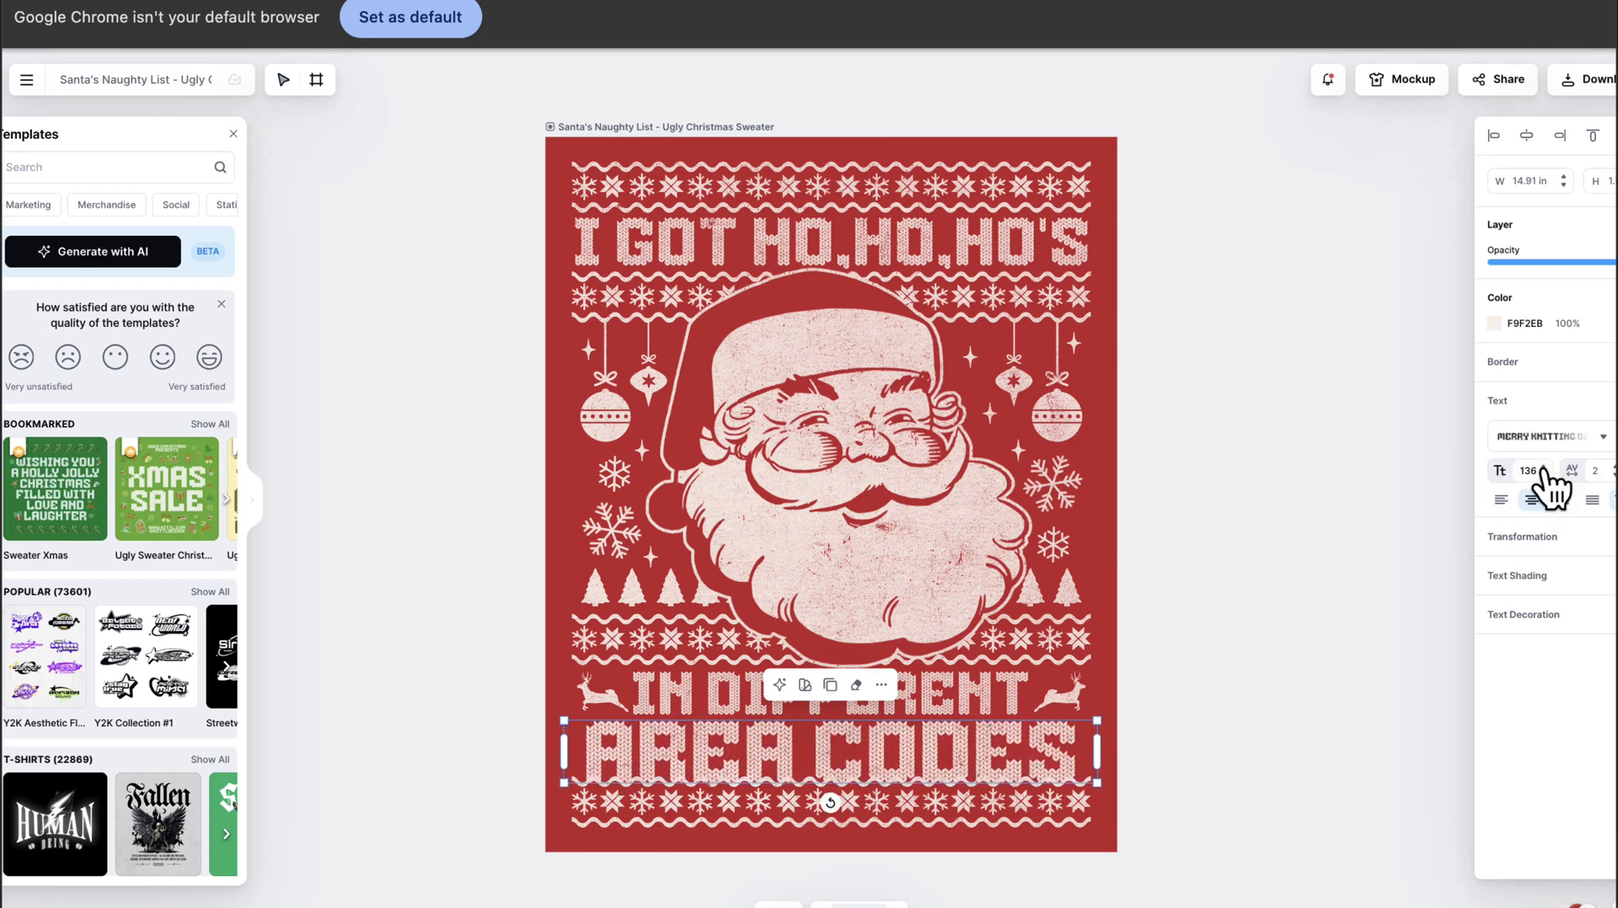
left_click(1024, 818)
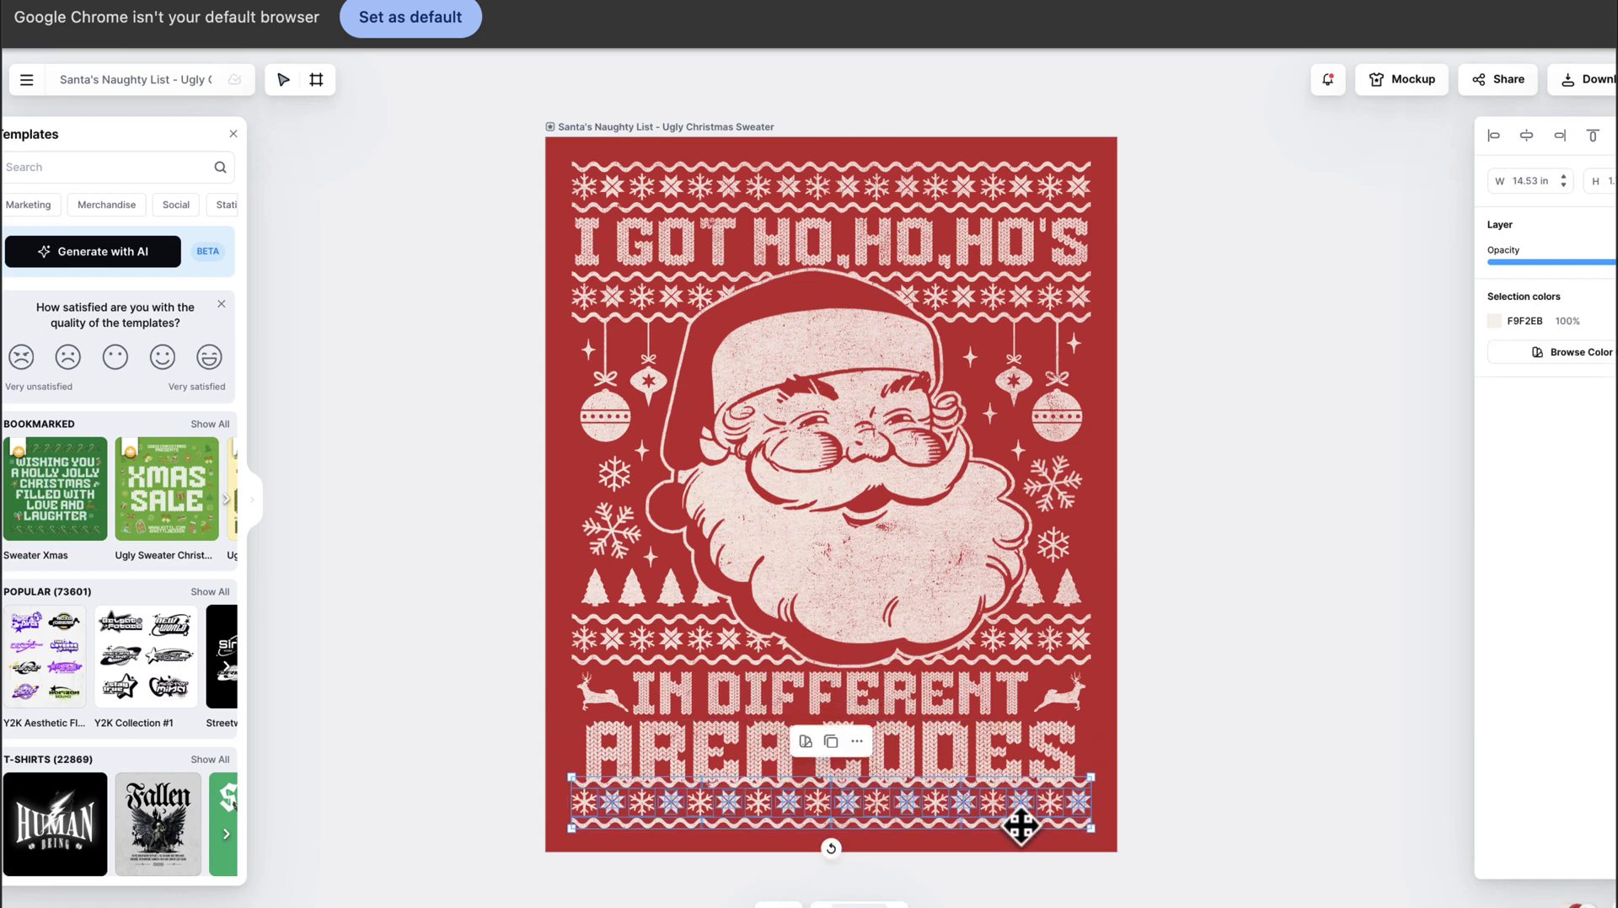
left_click_drag(1019, 825, 1021, 838)
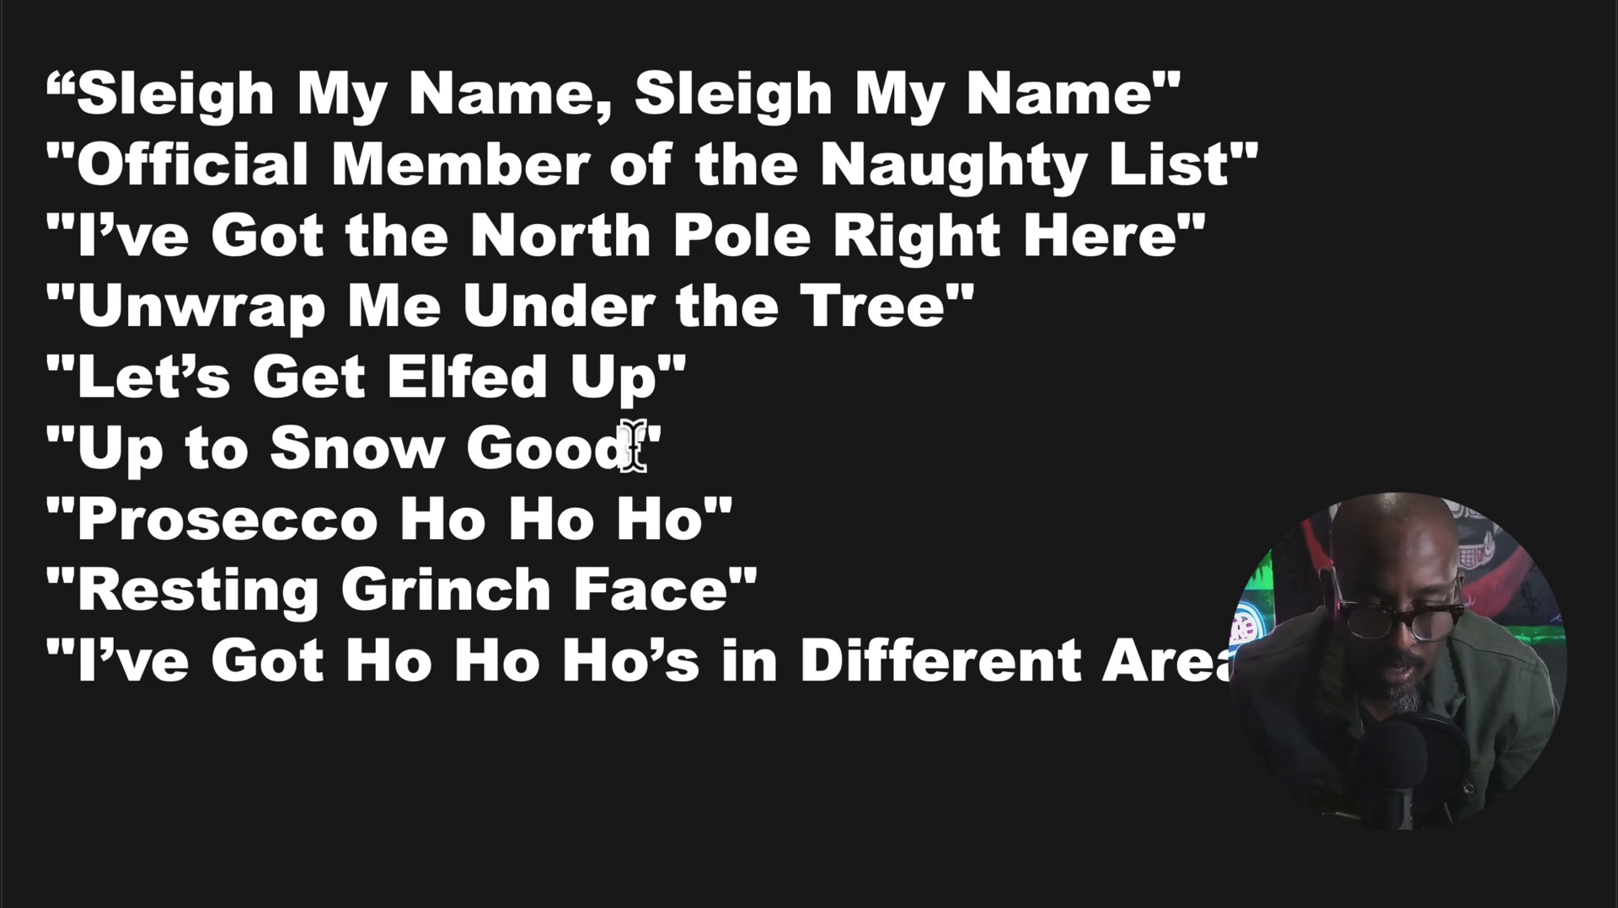
Highlight "Up to Snow Good" in the slogan list, then switch to Kittl and open the green Jingle Ugly Christmas Sweater template.
left_click_drag(633, 446, 92, 441)
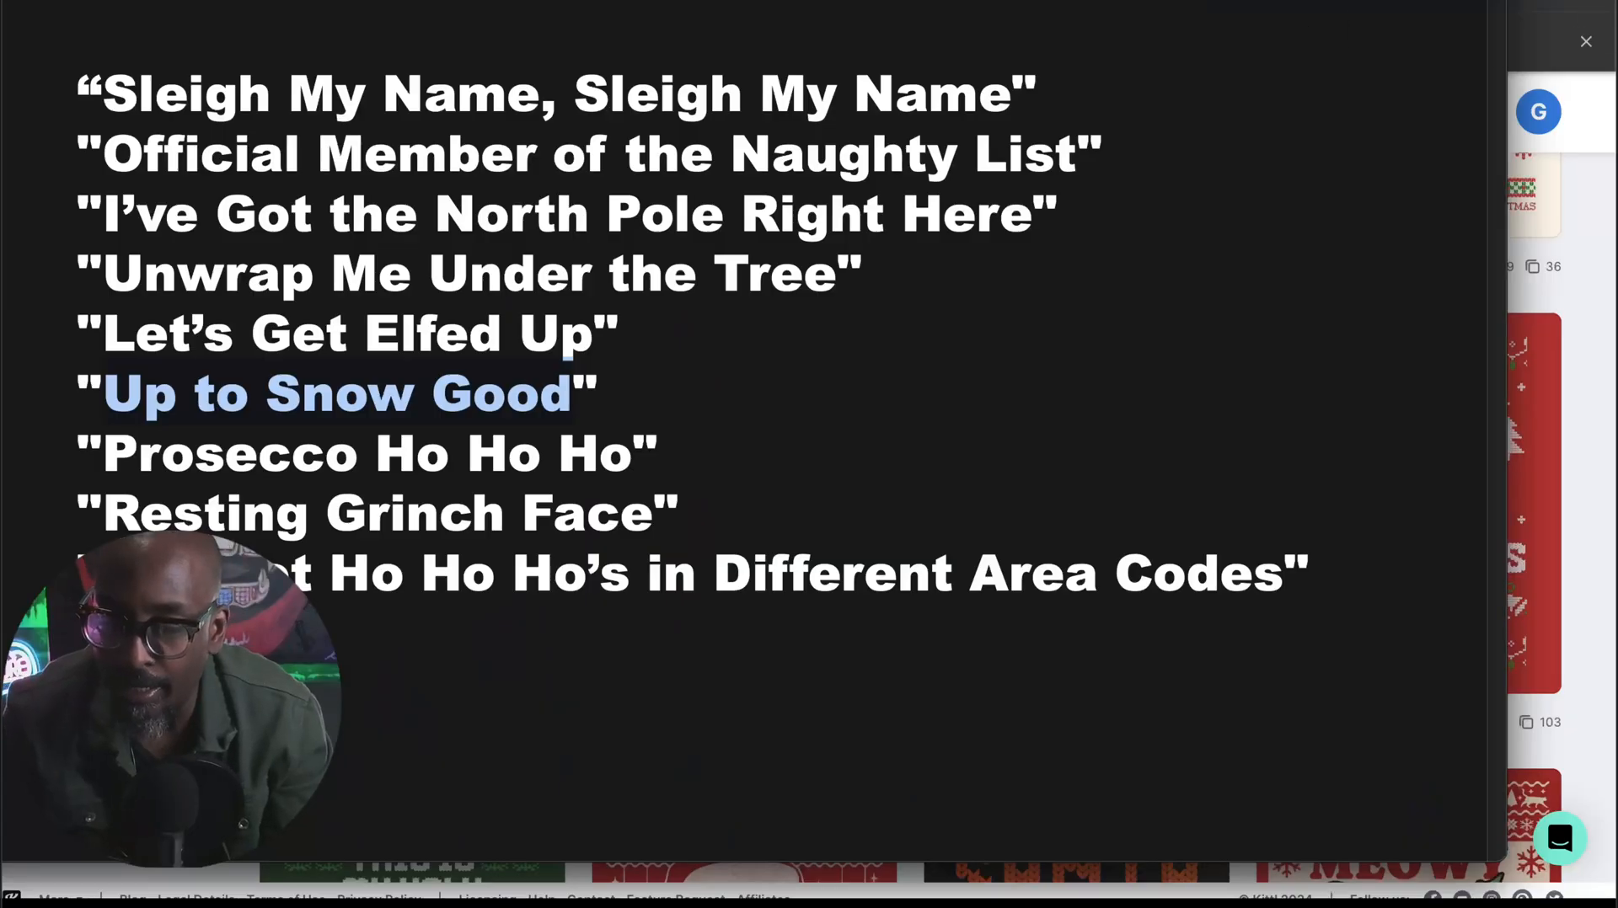
key("super+Tab")
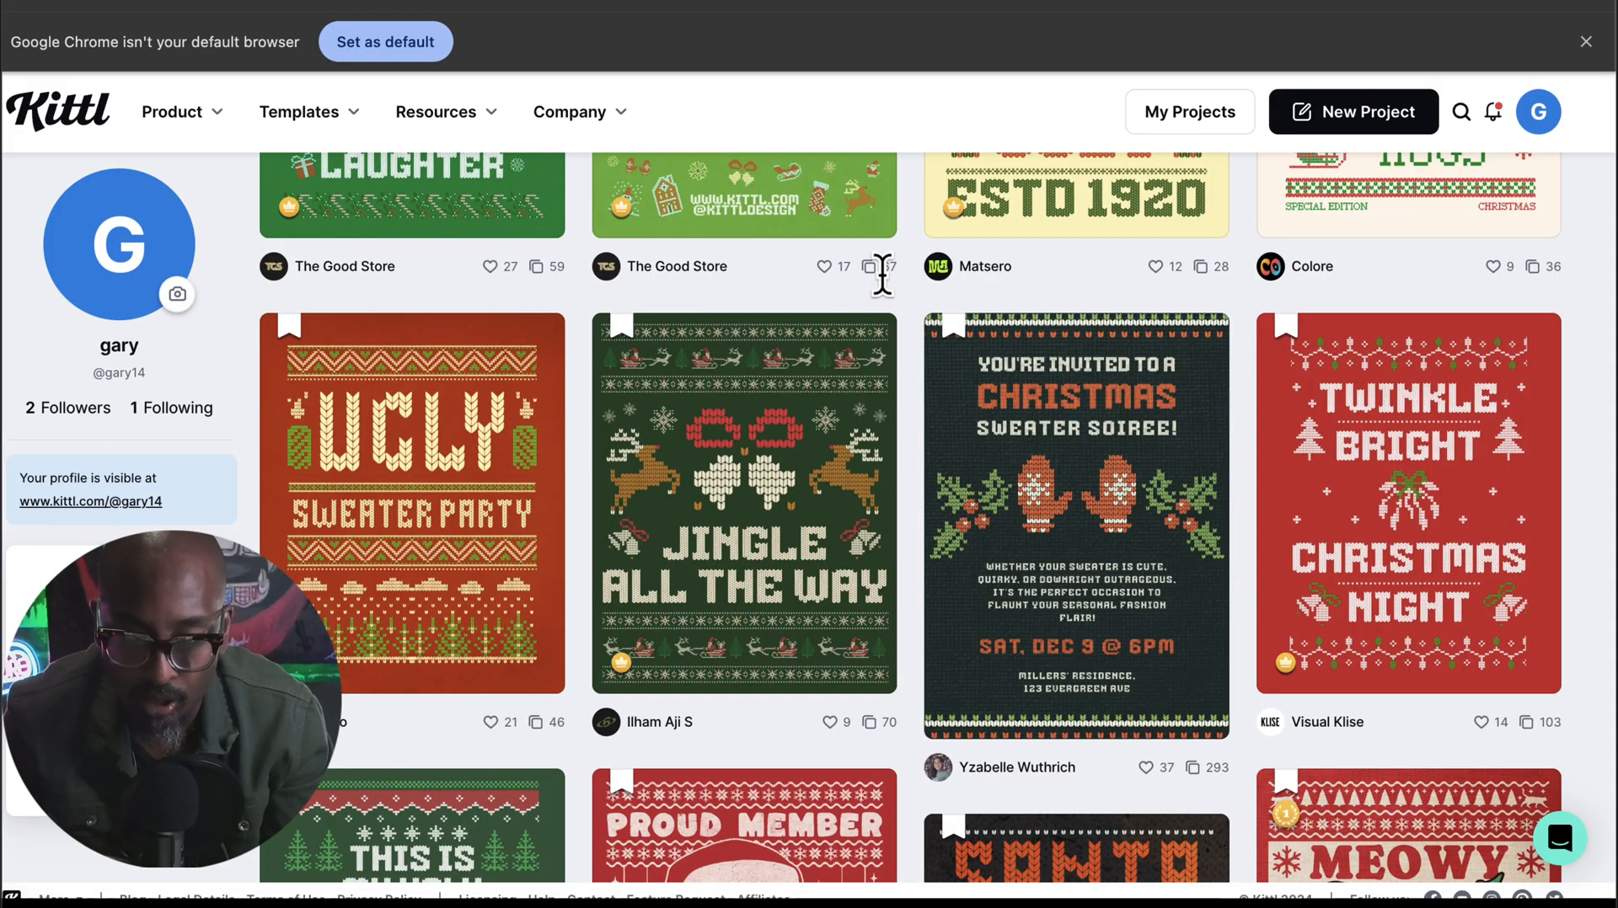
scroll(960, 397, "up", 2)
scroll(967, 397, "down", 4)
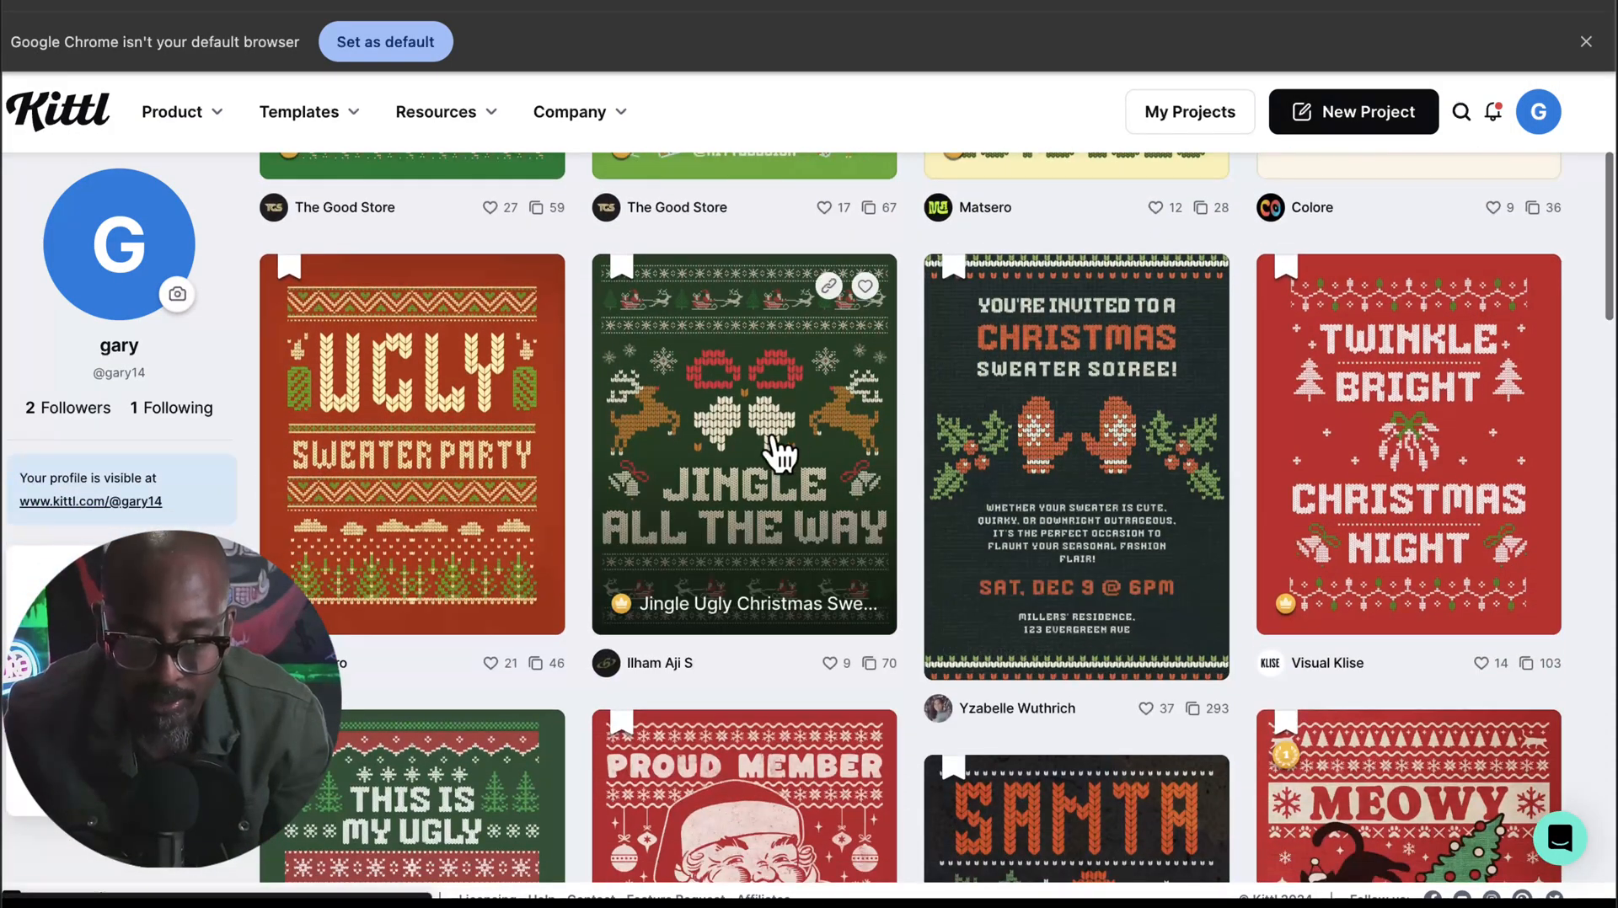
scroll(769, 480, "down", 1)
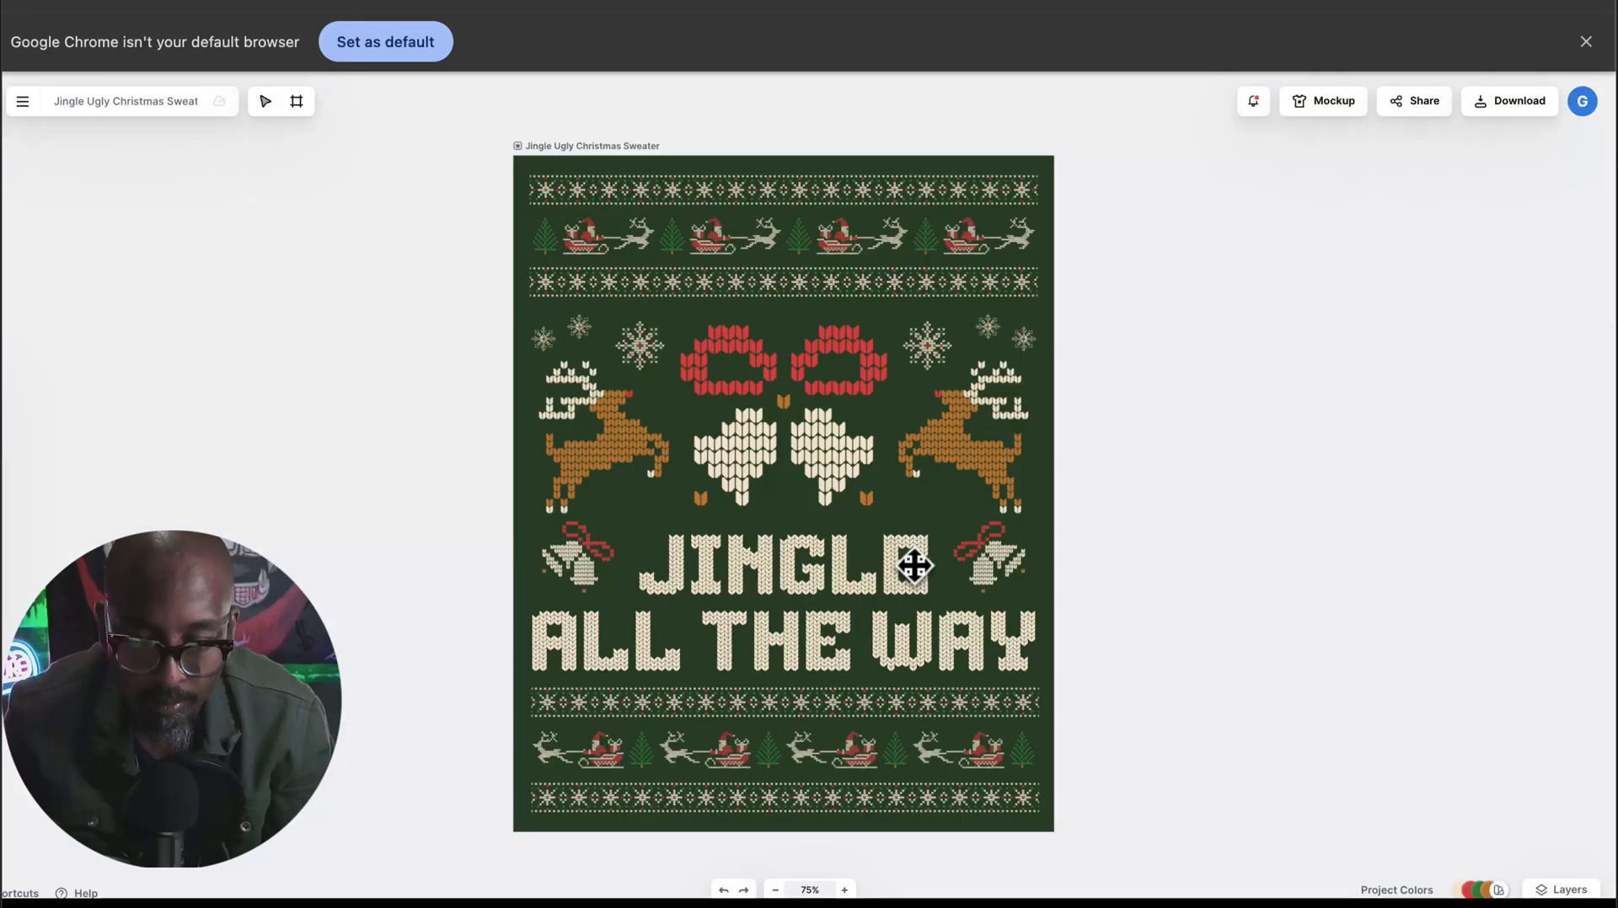
Replace the word "JINGLE" between the bells with "UP TO".
double_click(914, 567)
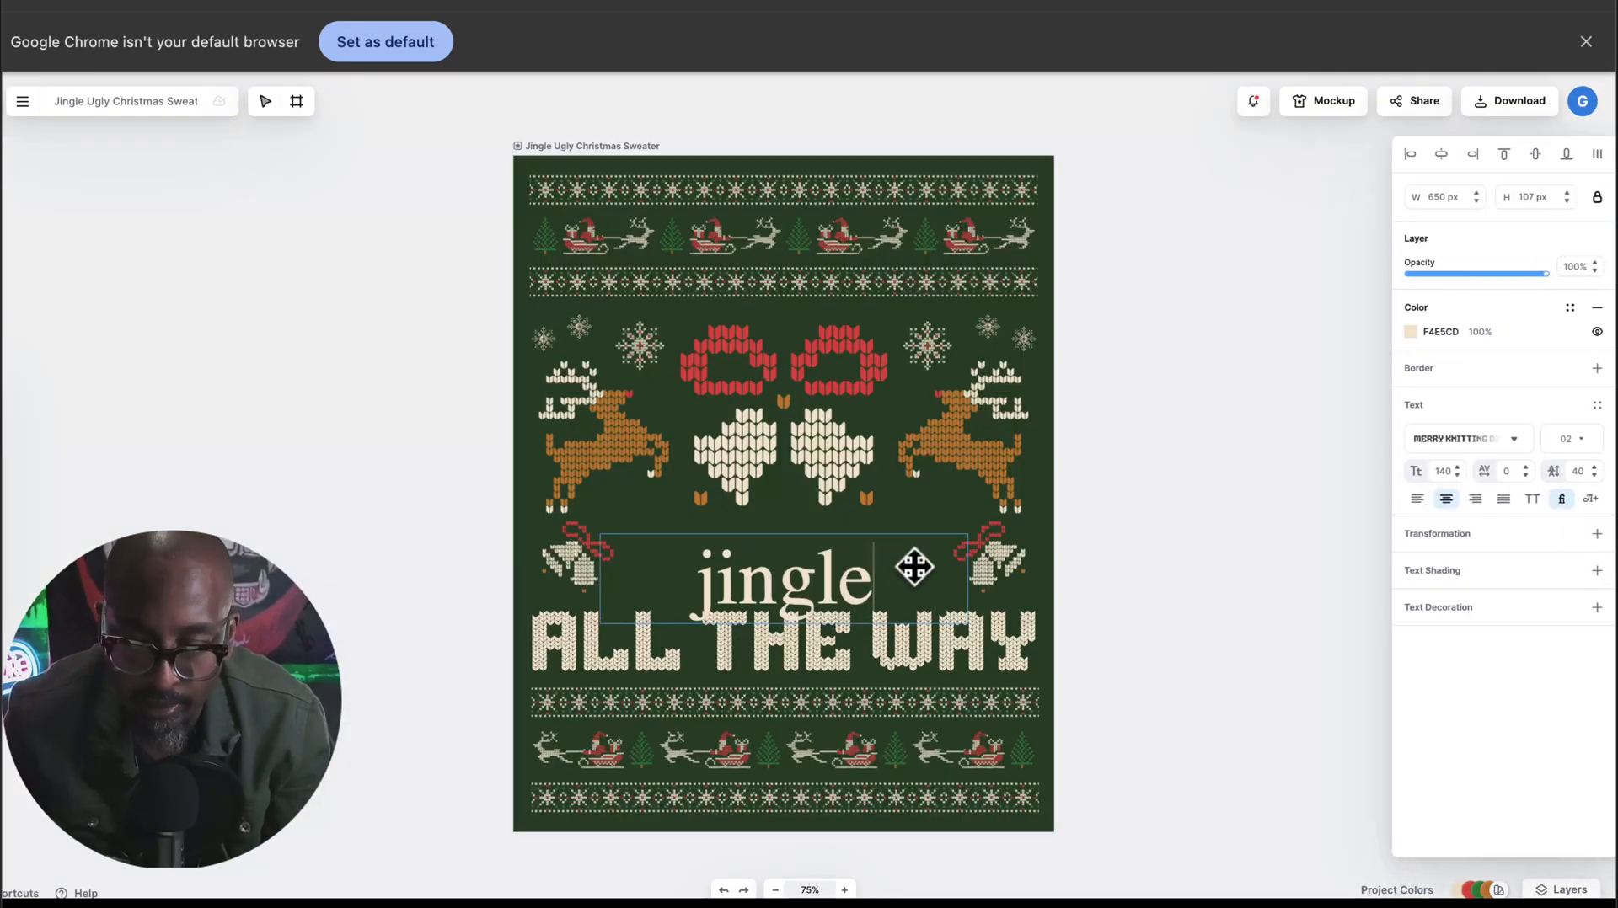
key("BackSpace")
key("BackSpace")
key("BackSpace")
key("BackSpace")
key("BackSpace")
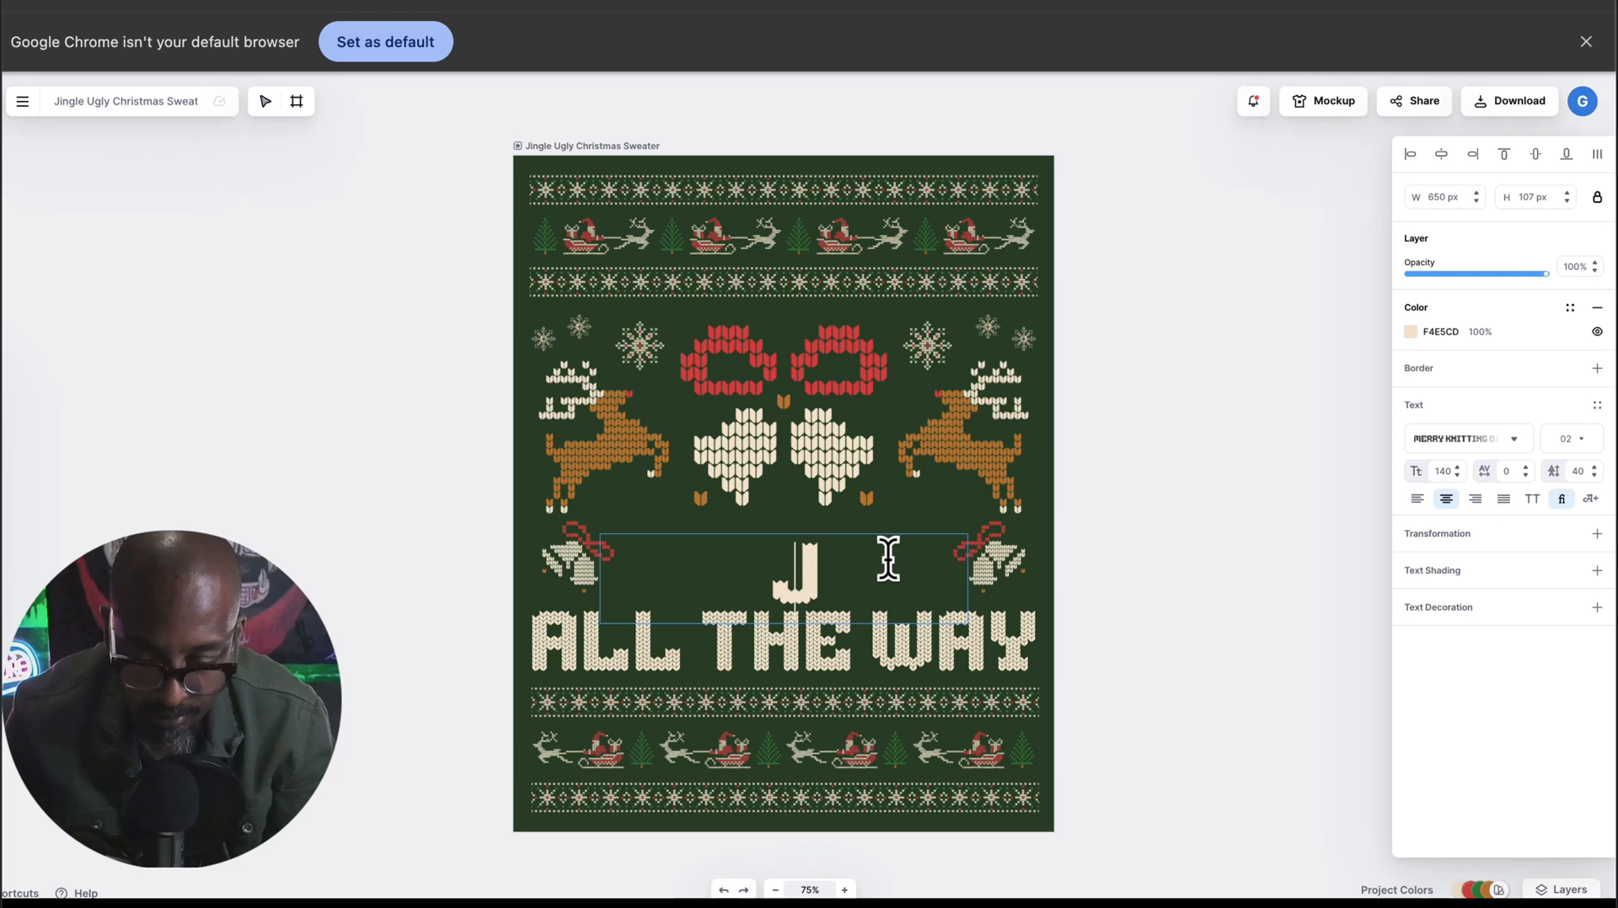
key("BackSpace")
type("UP TO")
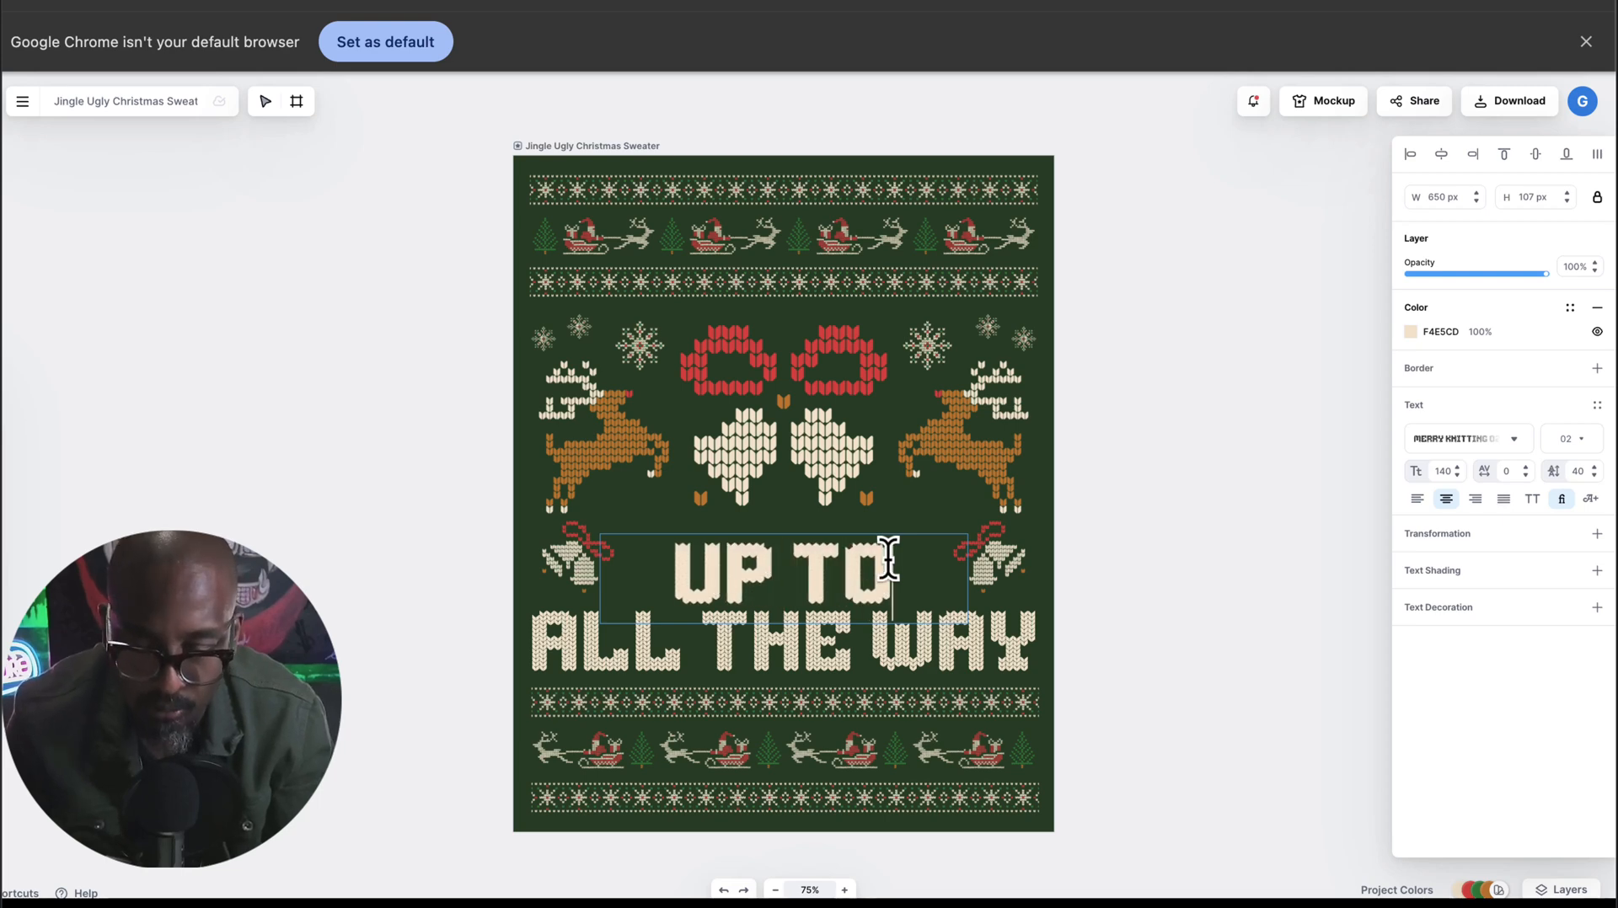
Replace the "ALL THE WAY" line with "SNOW GOOD".
double_click(945, 661)
key("ctrl+a")
key("BackSpace")
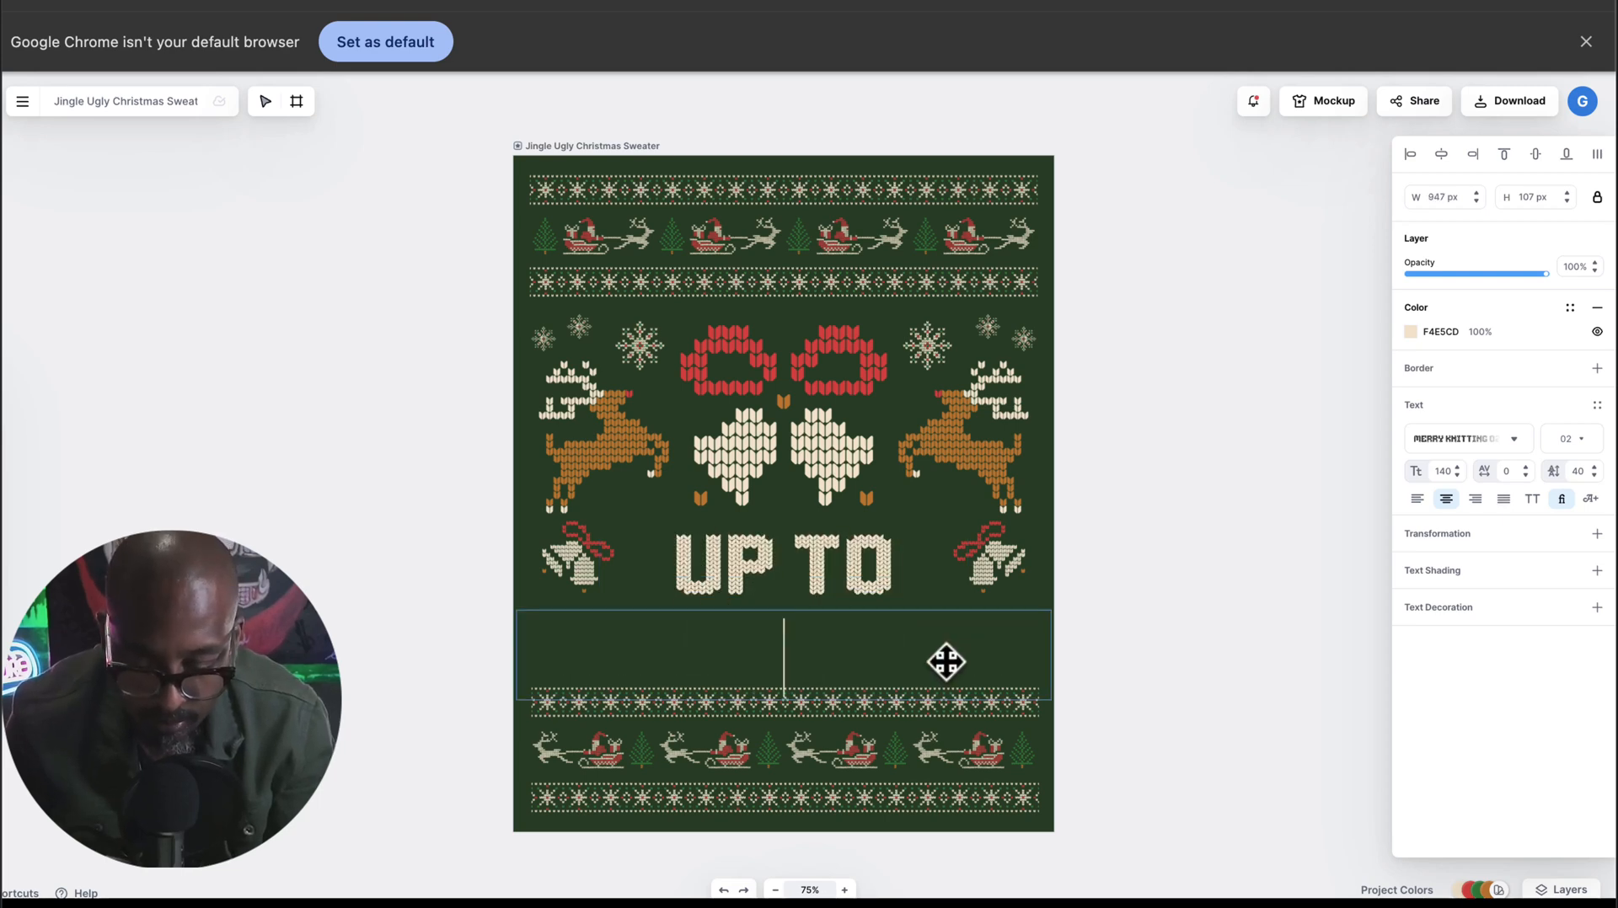
type("SNO")
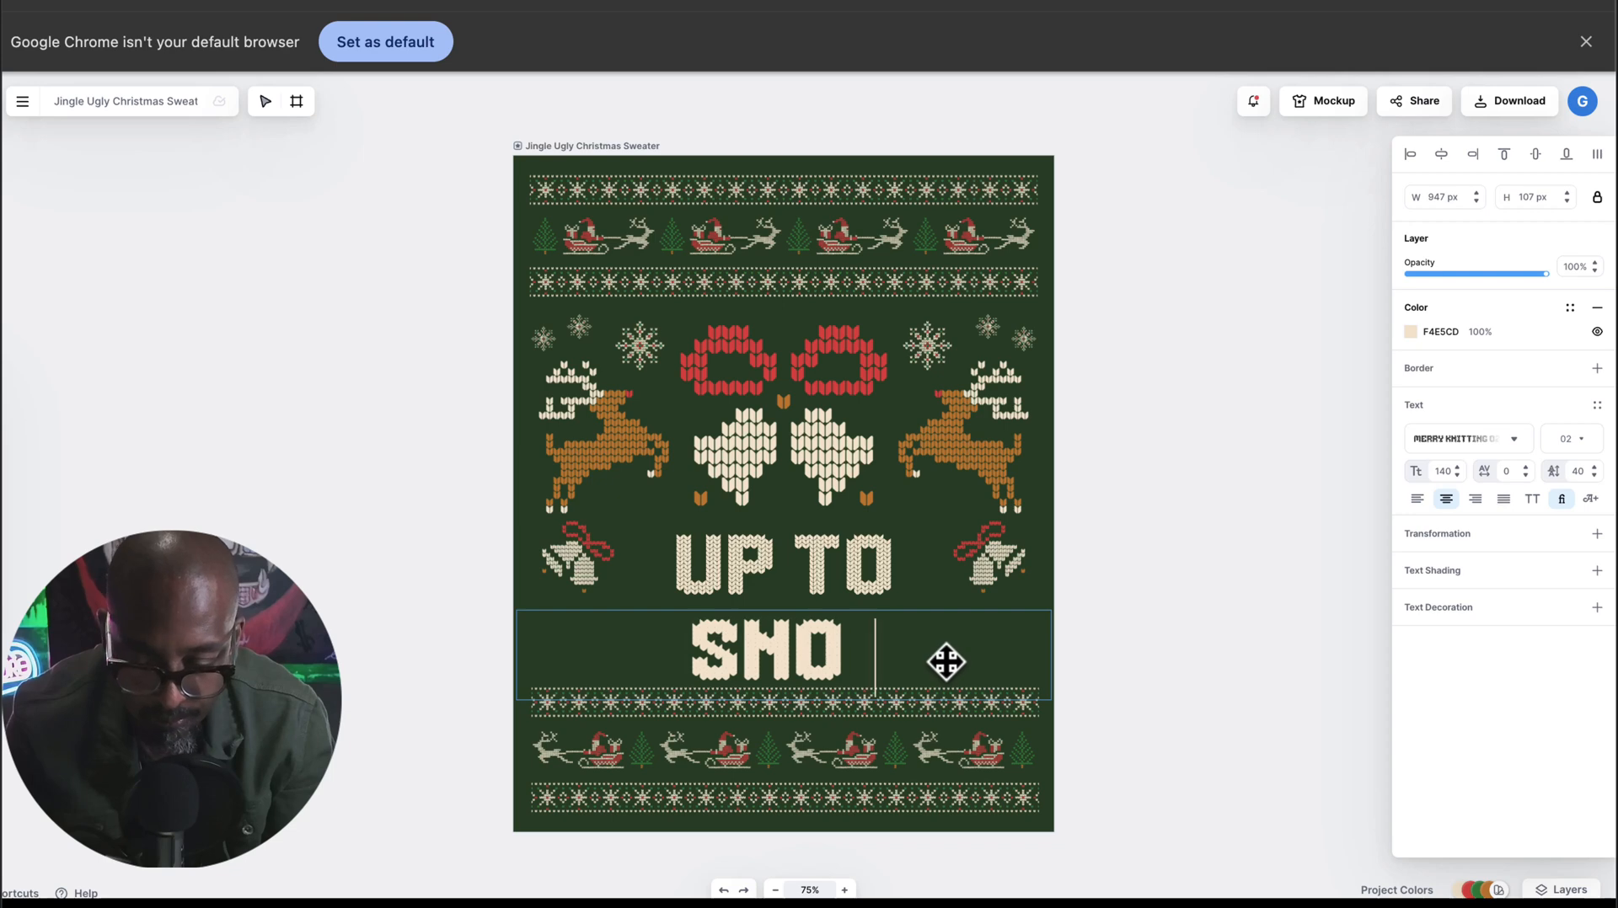
type("W GOOD")
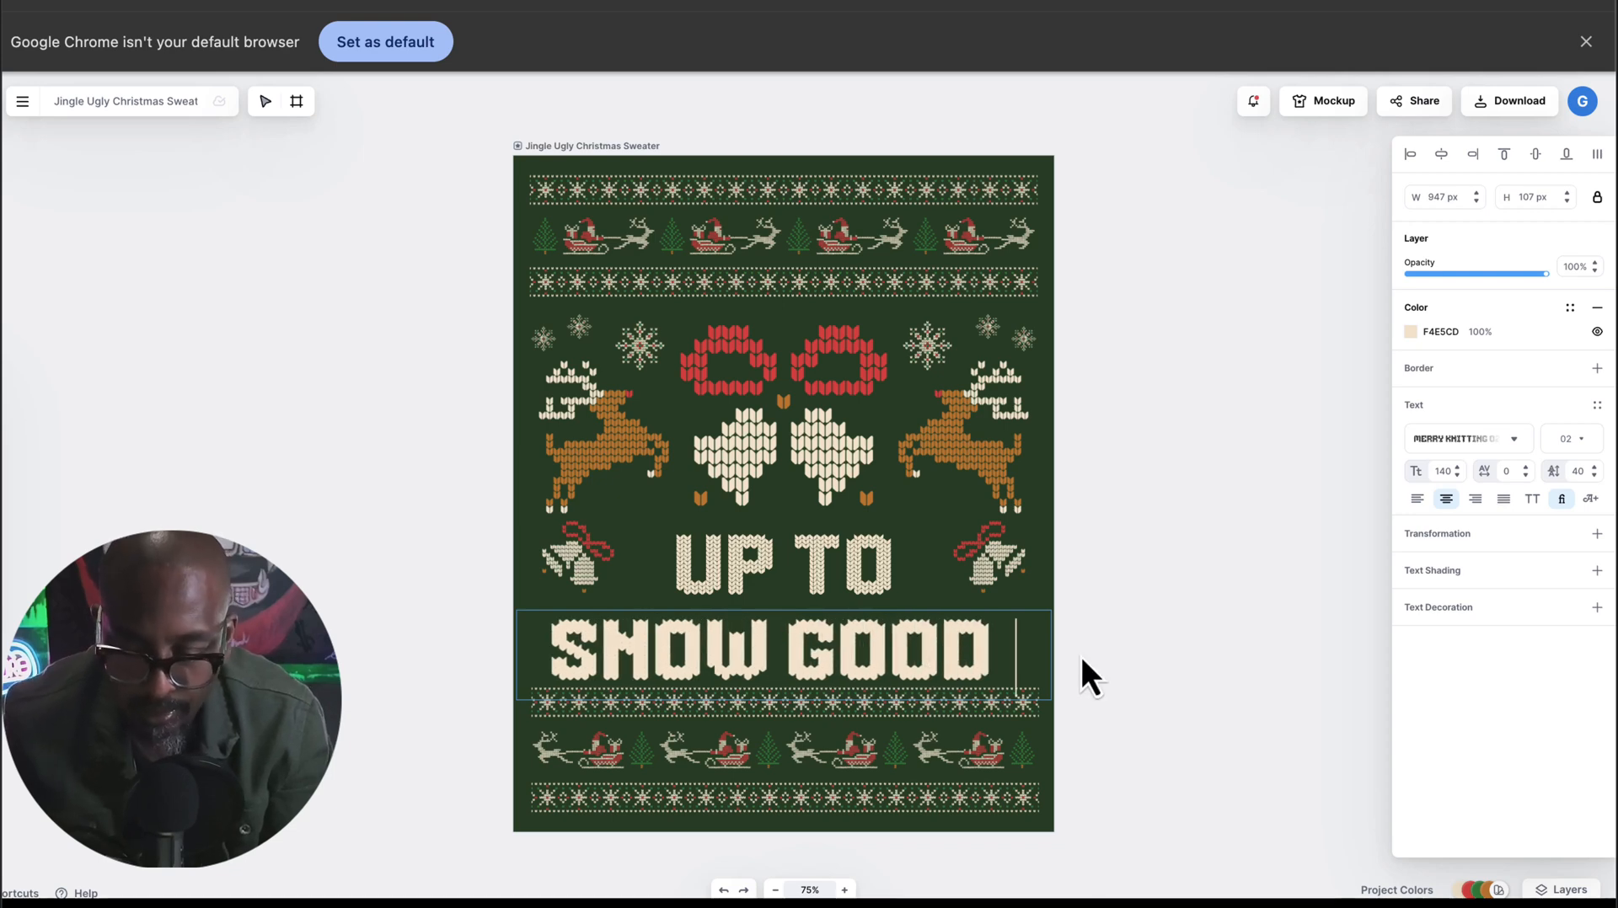
key("Escape")
left_click(882, 570)
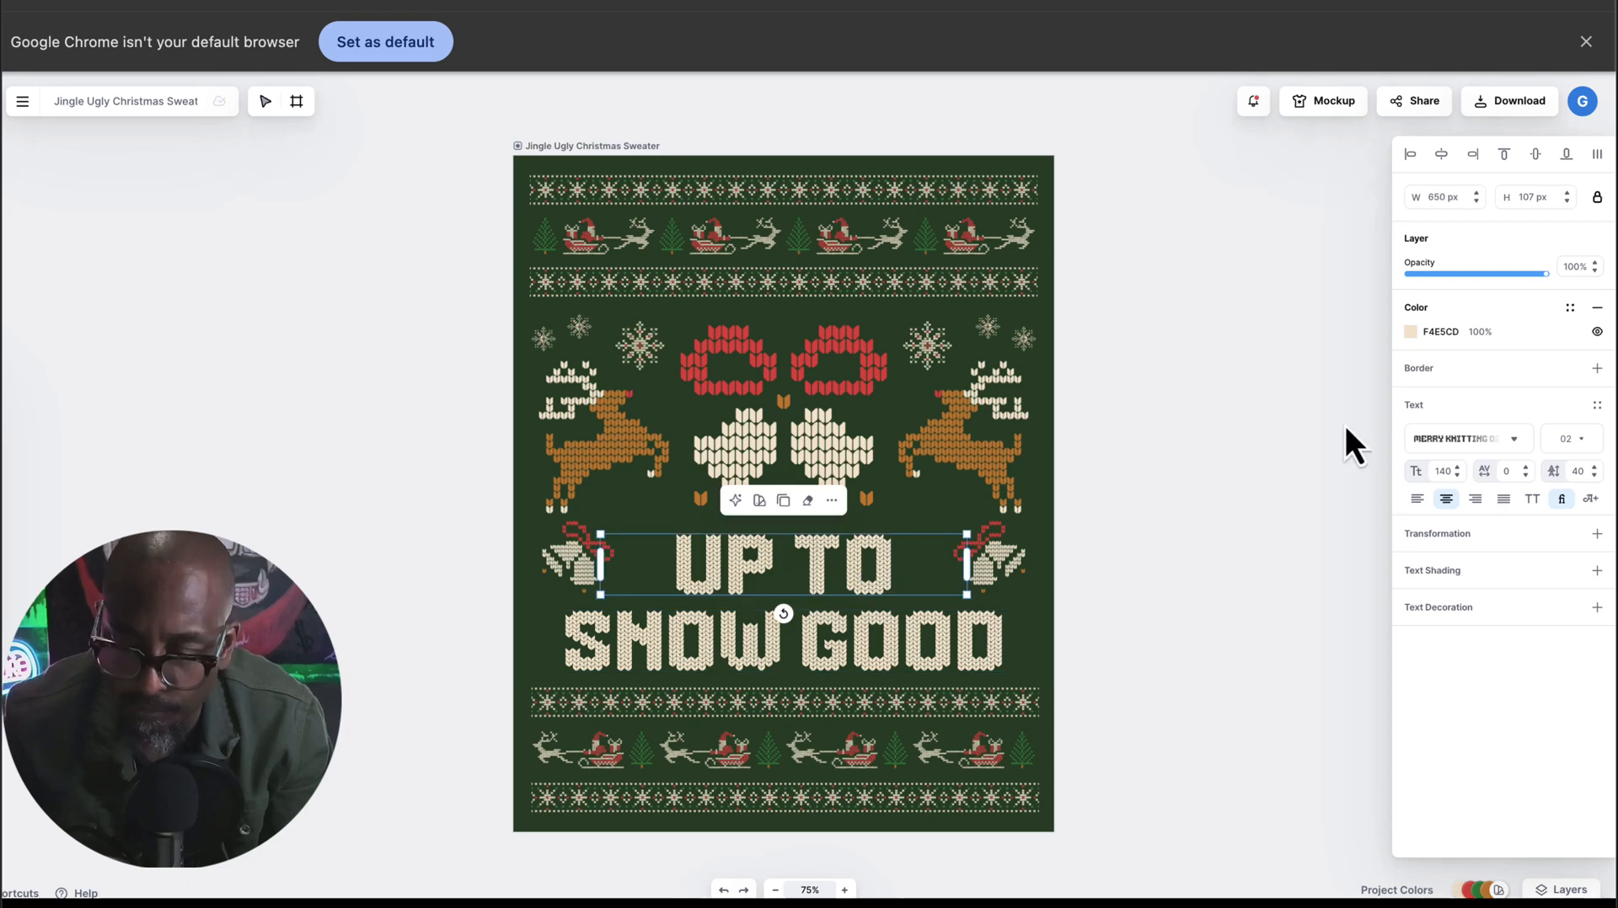
Enlarge the "UP TO" line and set the font size of the "SNOW GOOD" line beneath it to 144.
left_click(1458, 466)
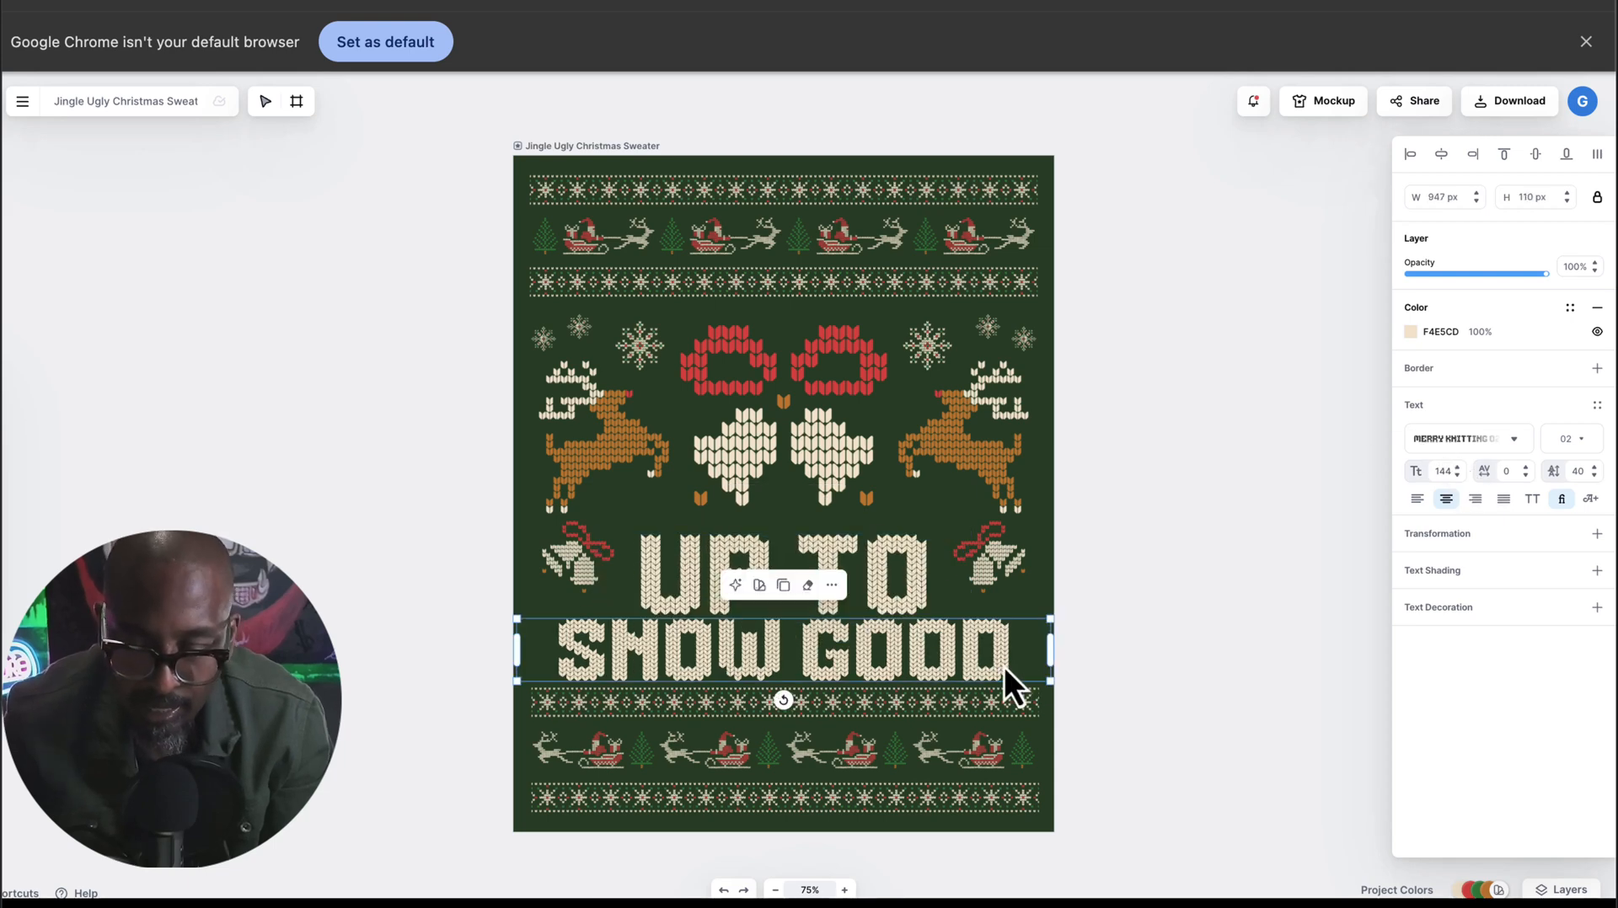
key("Escape")
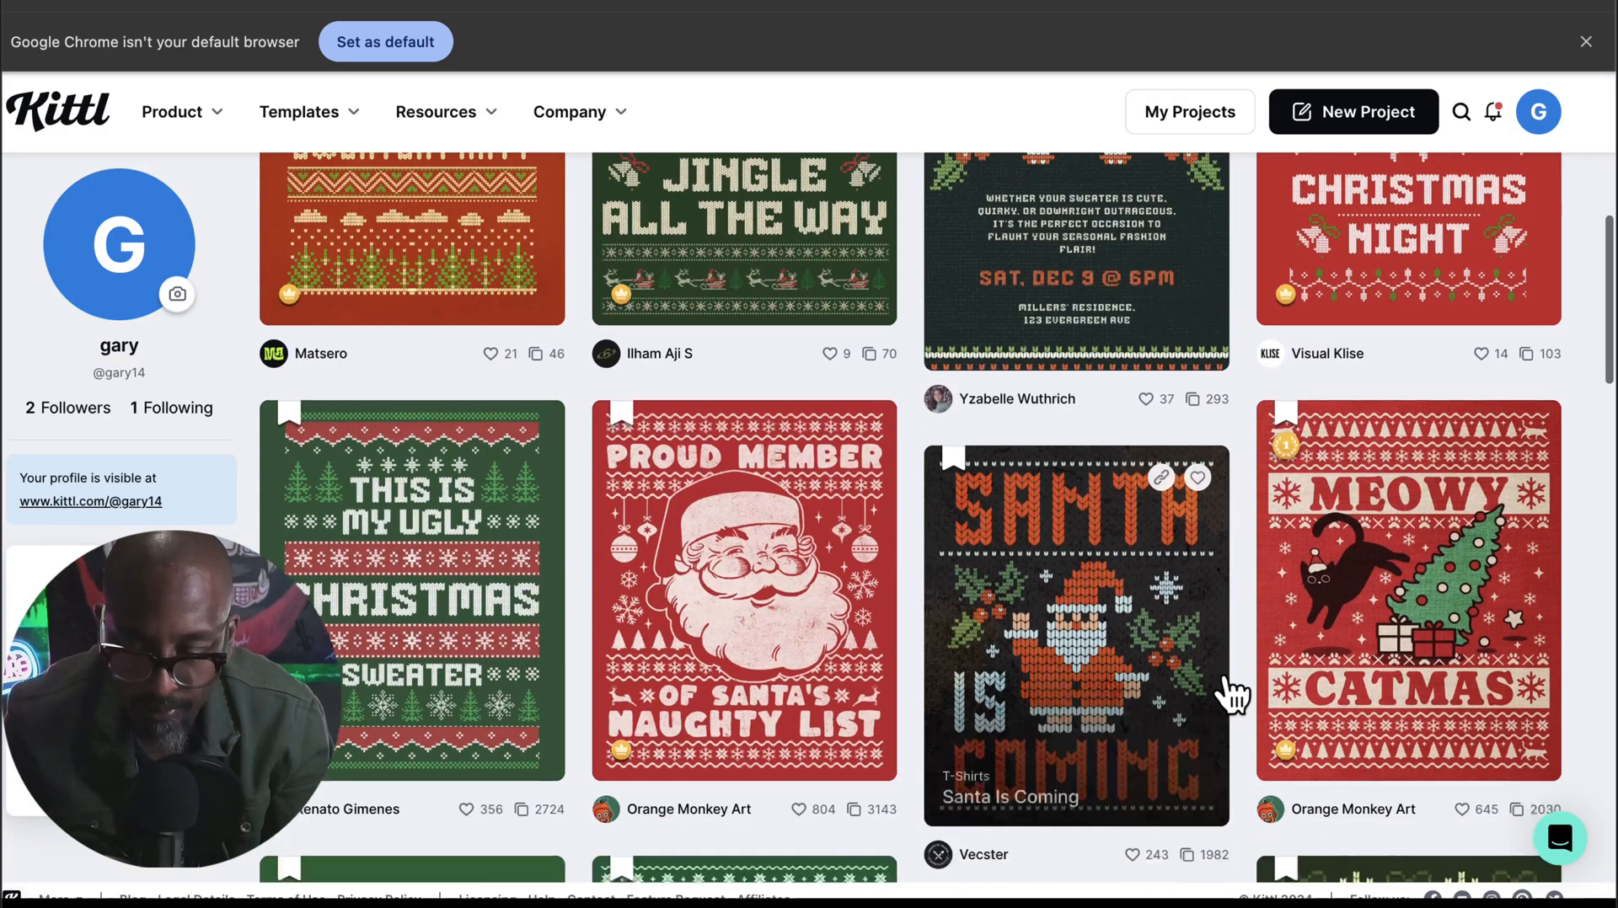
Open the Santa Is Coming template, copy its knitted Santa illustration and paste it into the Jingle Ugly Christmas Sweater design.
scroll(1224, 679, "down", 3)
scroll(1224, 679, "down", 1)
scroll(1226, 686, "up", 1)
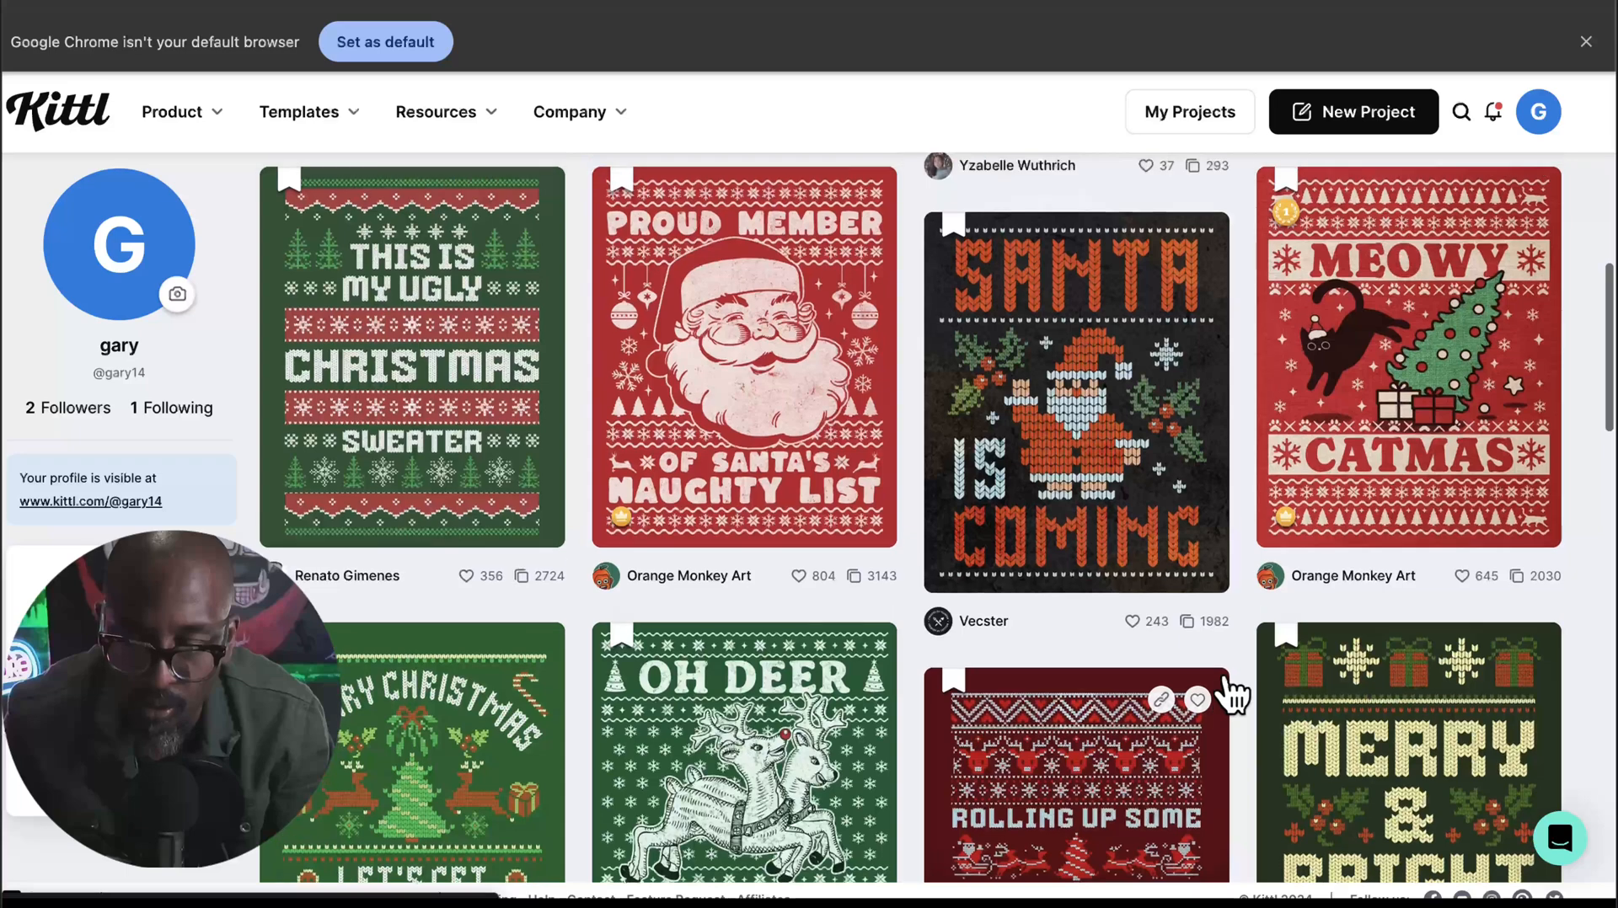
left_click(1095, 424)
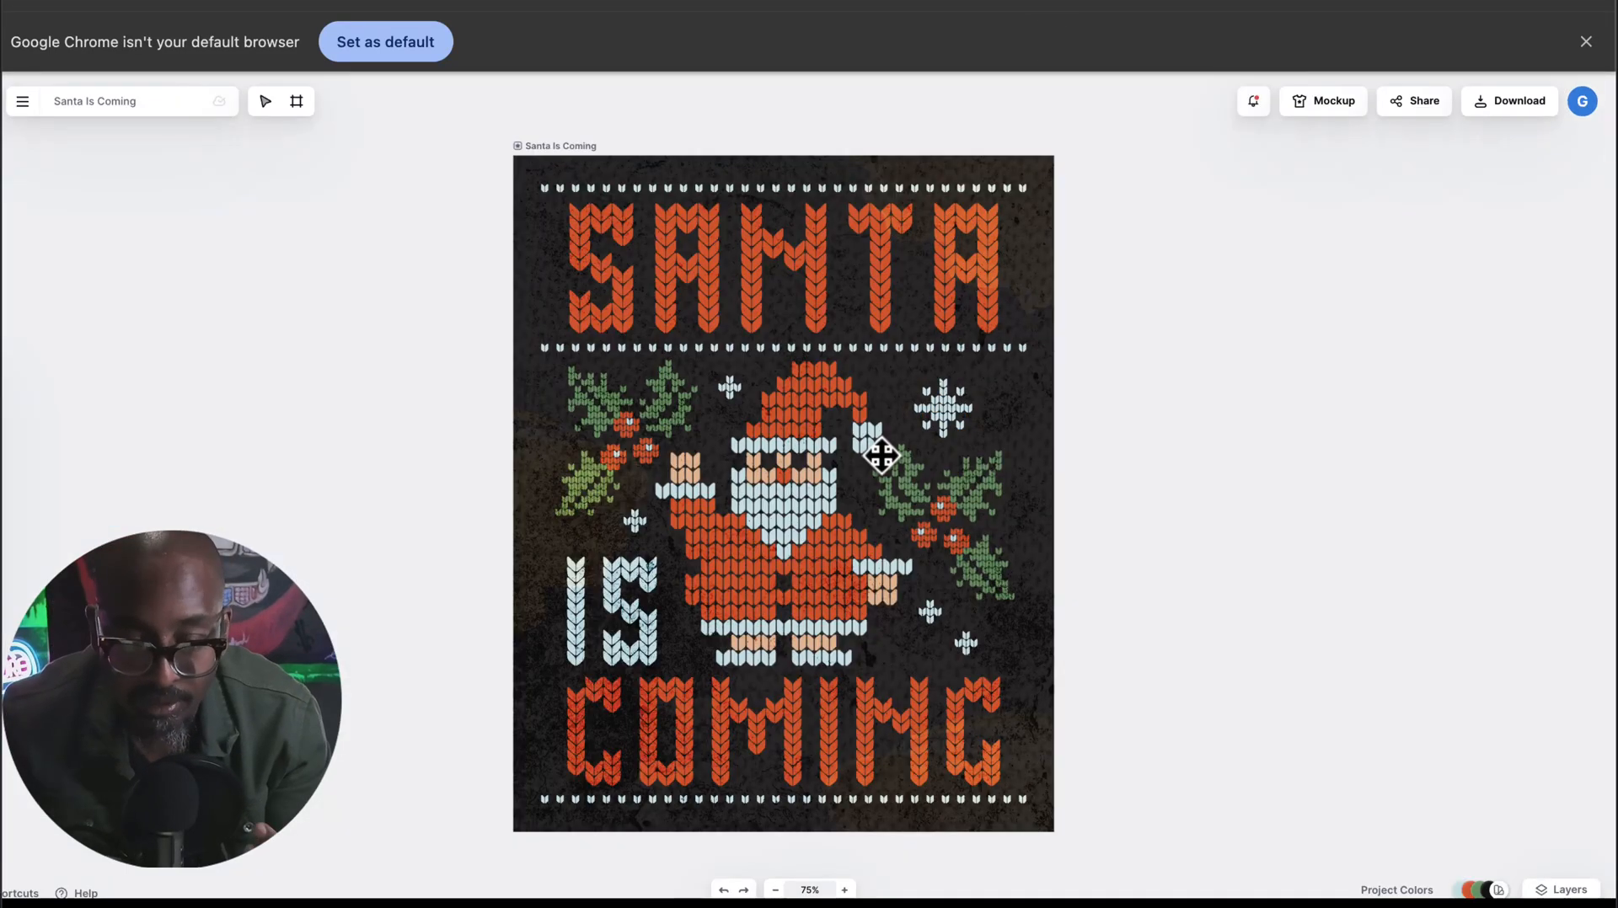
left_click(815, 512)
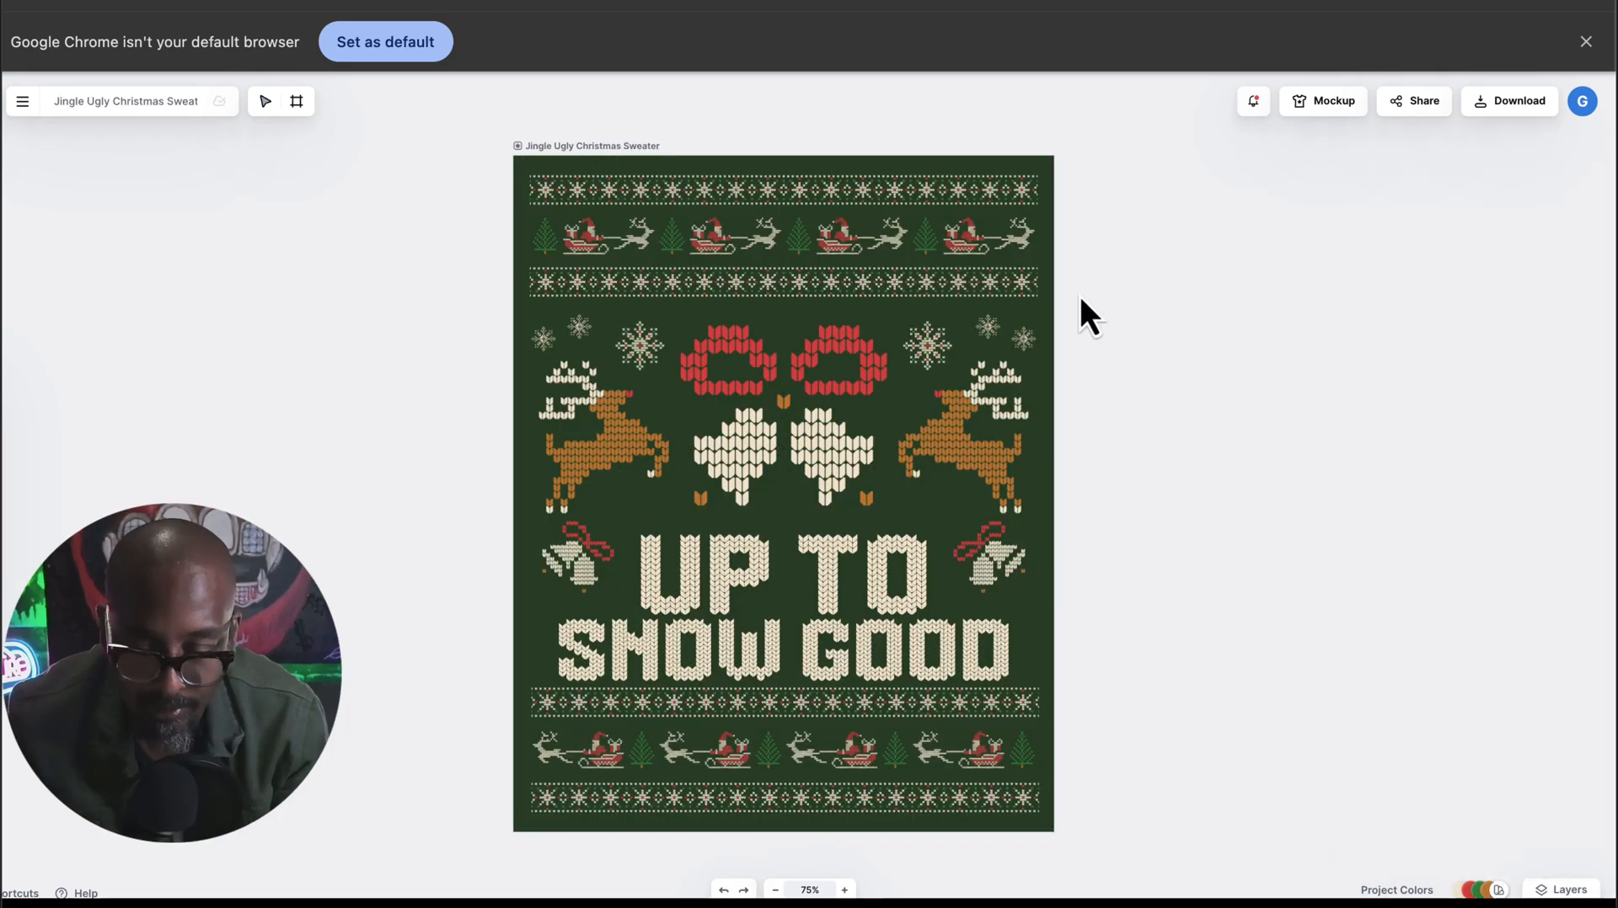
key("ctrl+v")
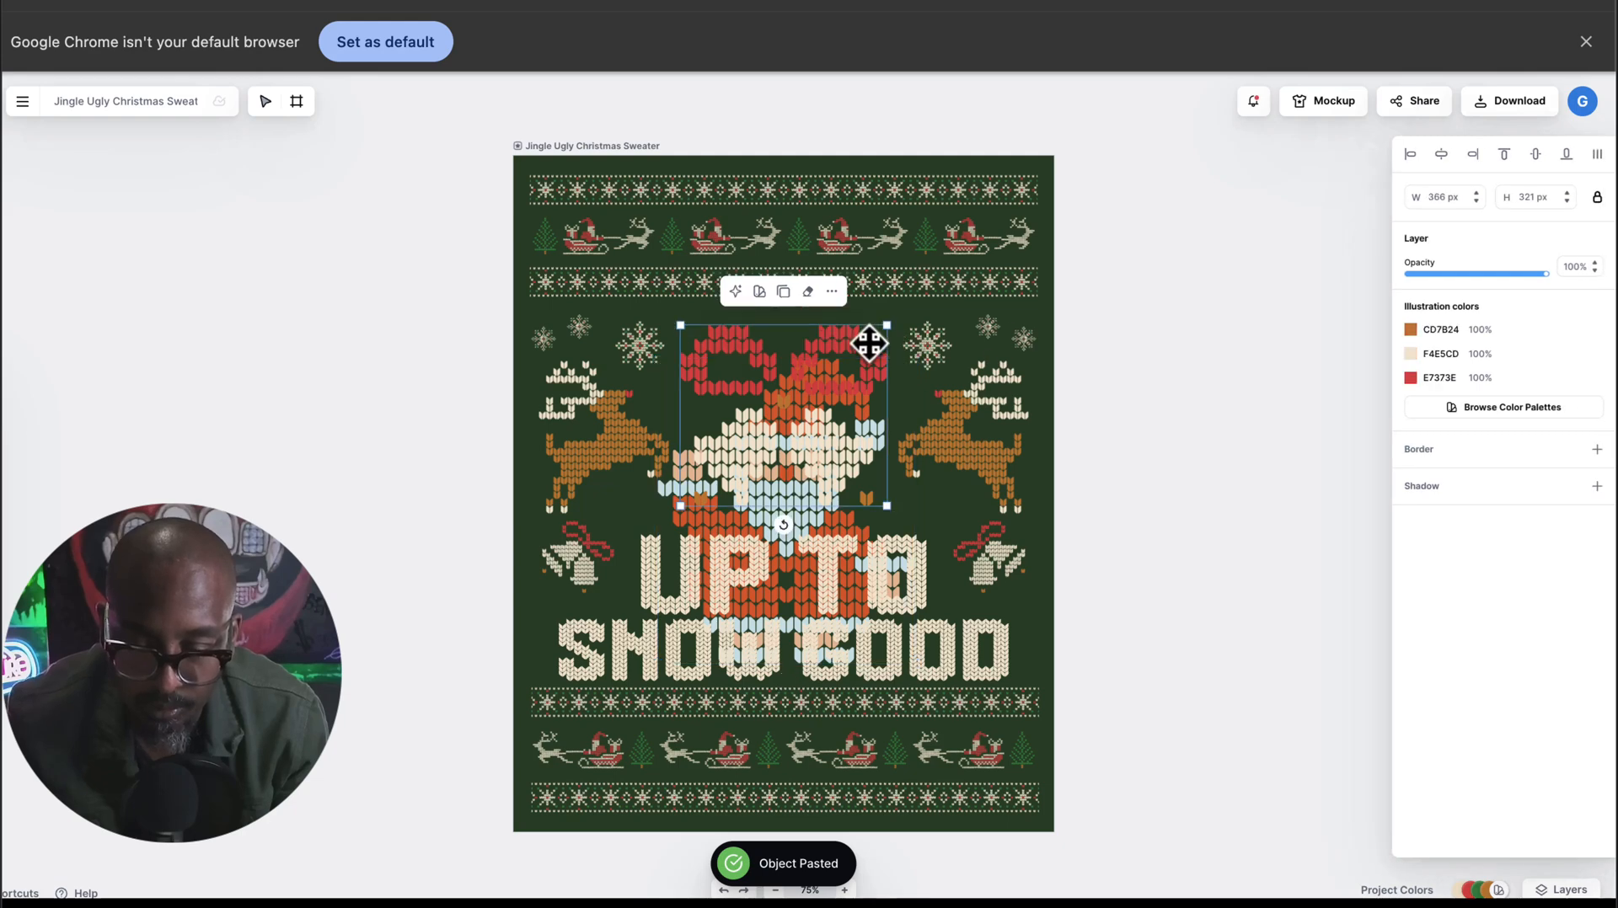
Remove the original red-and-cream illustration between the reindeer and fit the Santa in its place above "UP TO", about 336 by 398 px.
left_click_drag(869, 343, 872, 326)
left_click_drag(794, 429, 796, 355)
left_click_drag(914, 289, 889, 313)
key("ctrl+z")
left_click(866, 330)
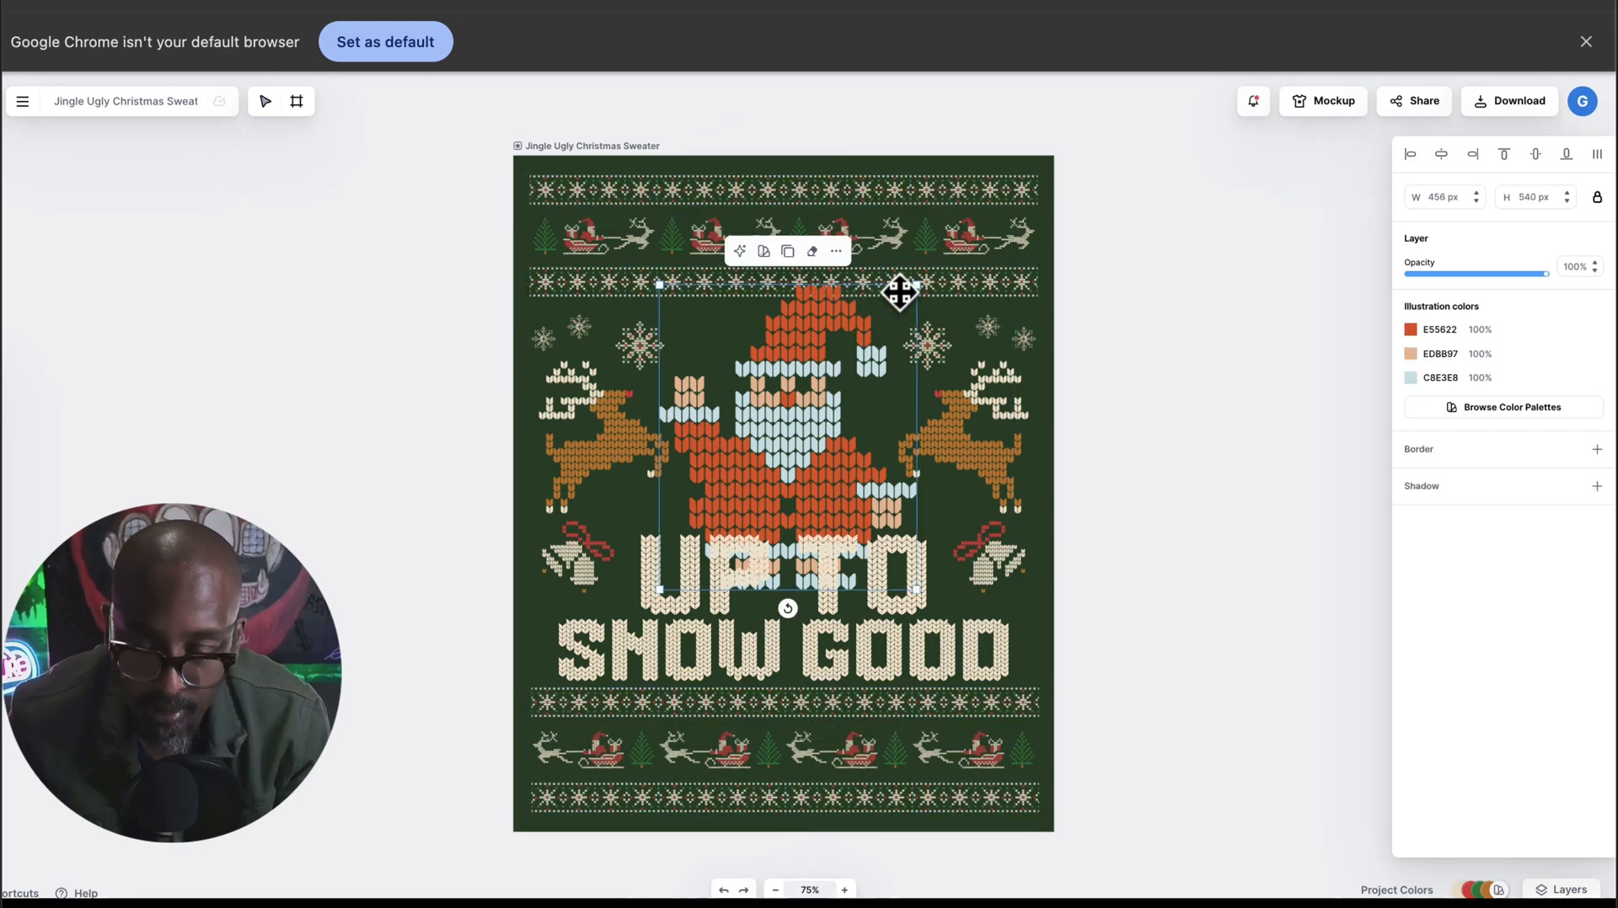
left_click_drag(905, 296, 835, 371)
left_click_drag(775, 420, 788, 372)
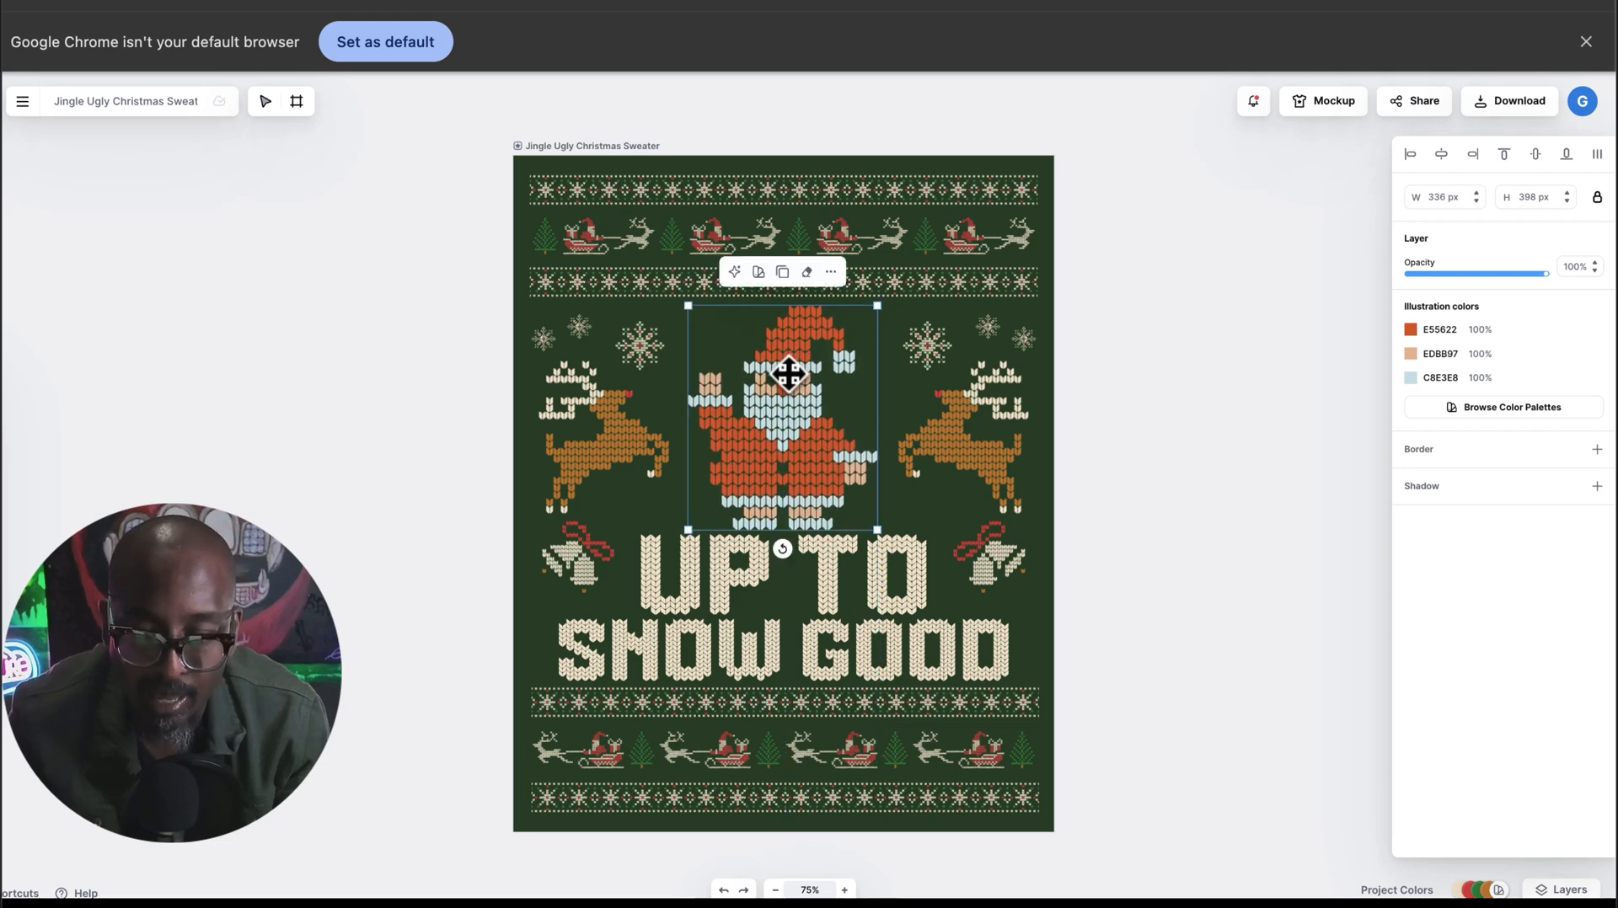